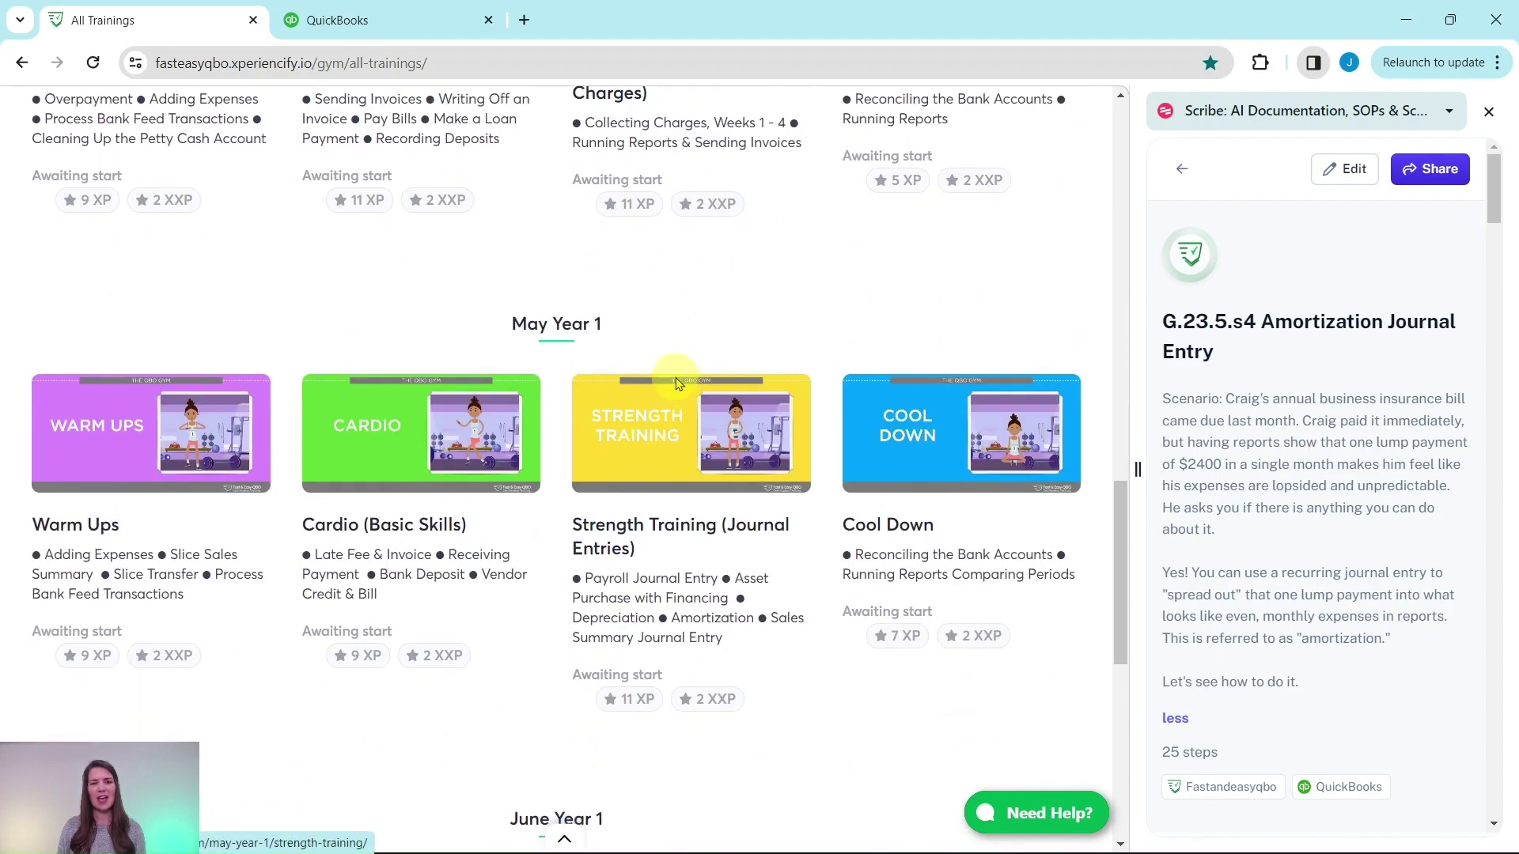
# Open the May Year 1 Strength Training (Journal Entries) lesson and review its quiz and hands-on practice exercises
pyautogui.click(663, 460)
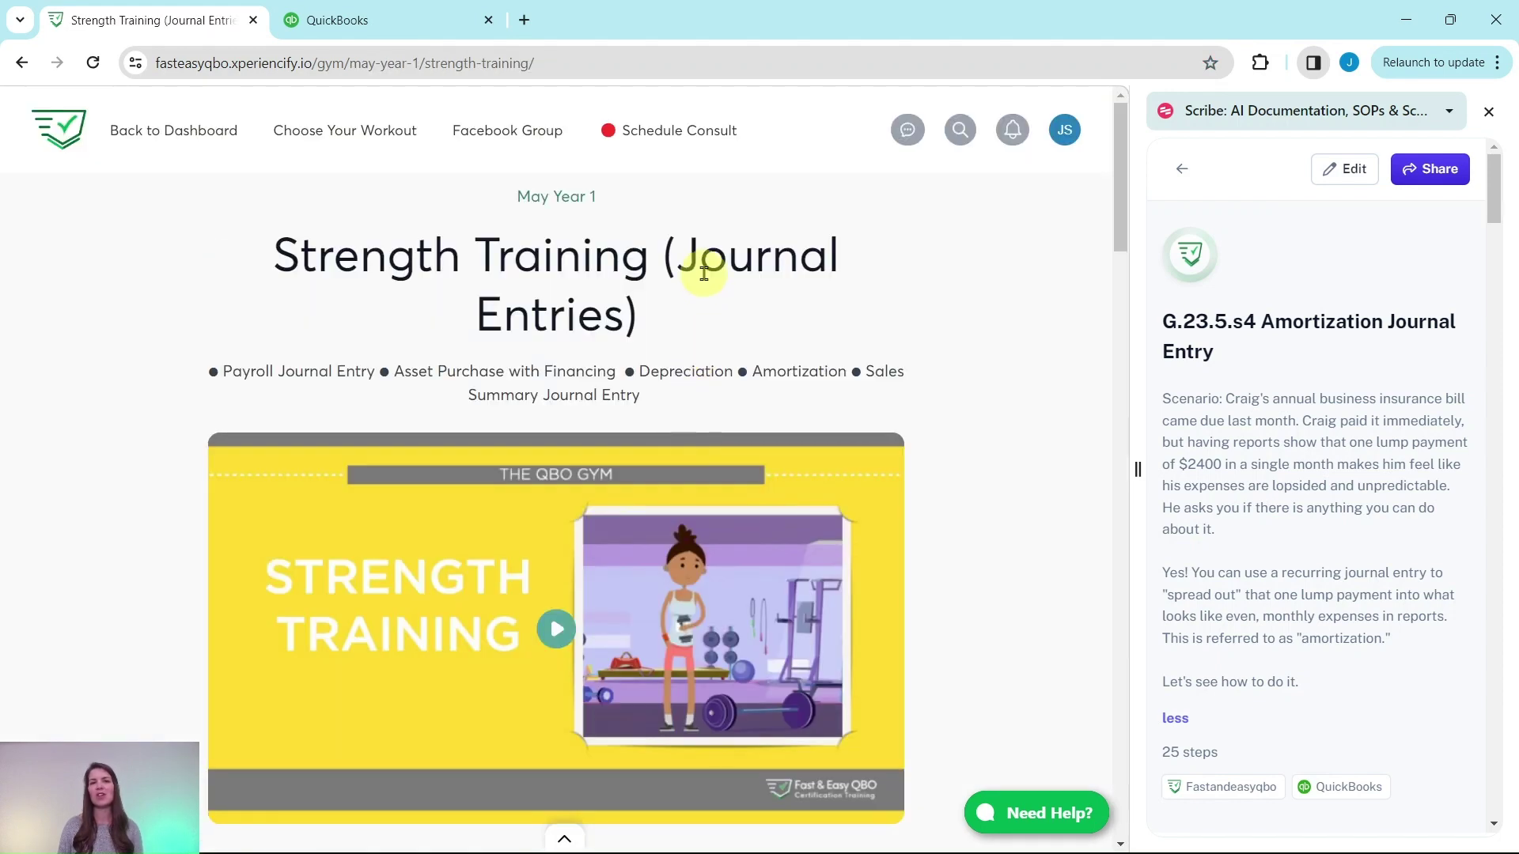
pyautogui.scroll(-4, 627, 320)
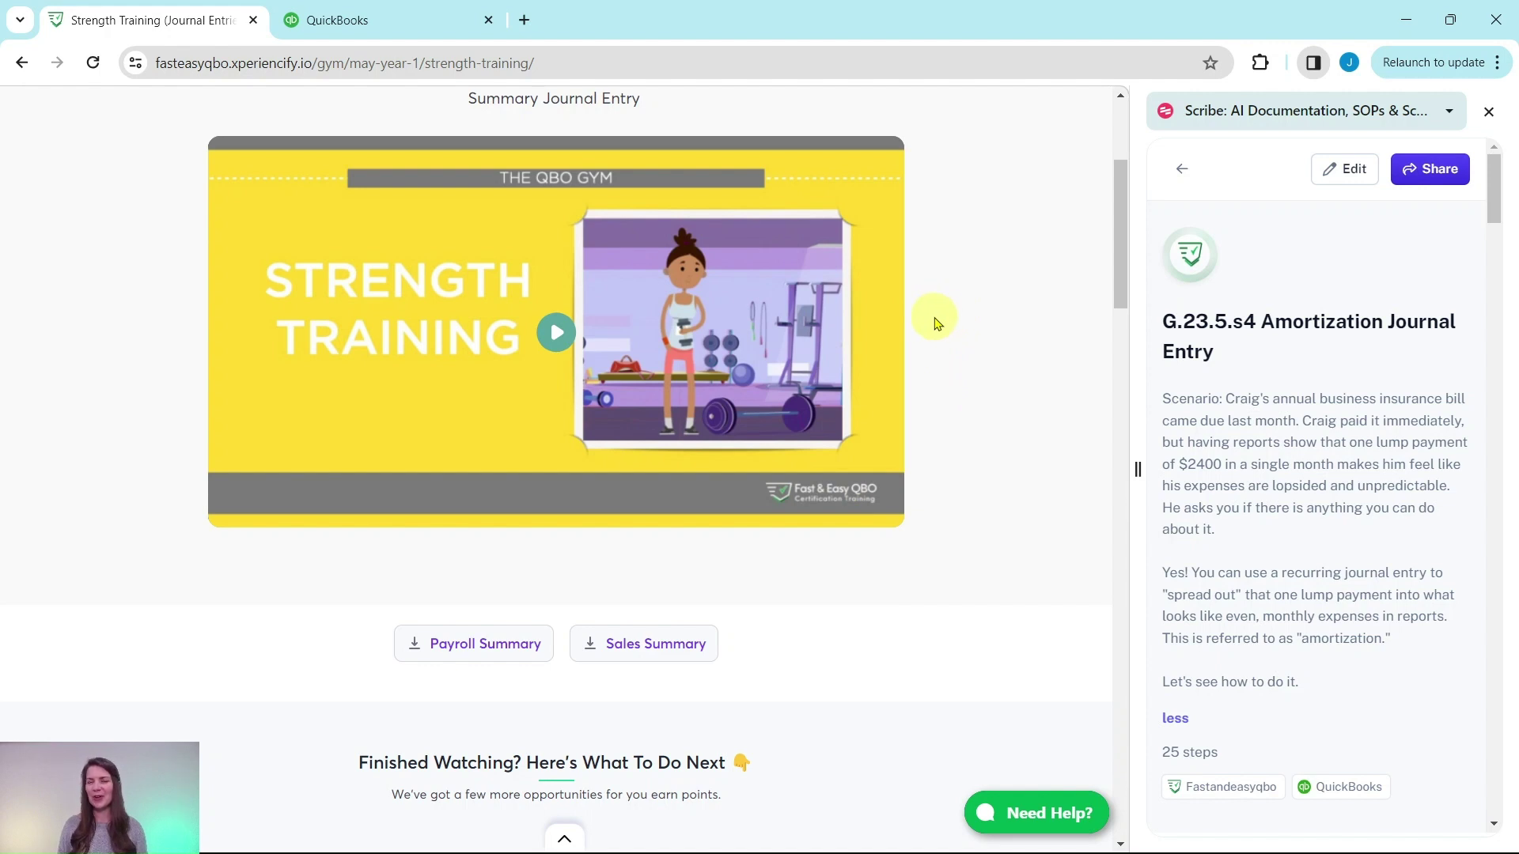
pyautogui.scroll(-9, 932, 338)
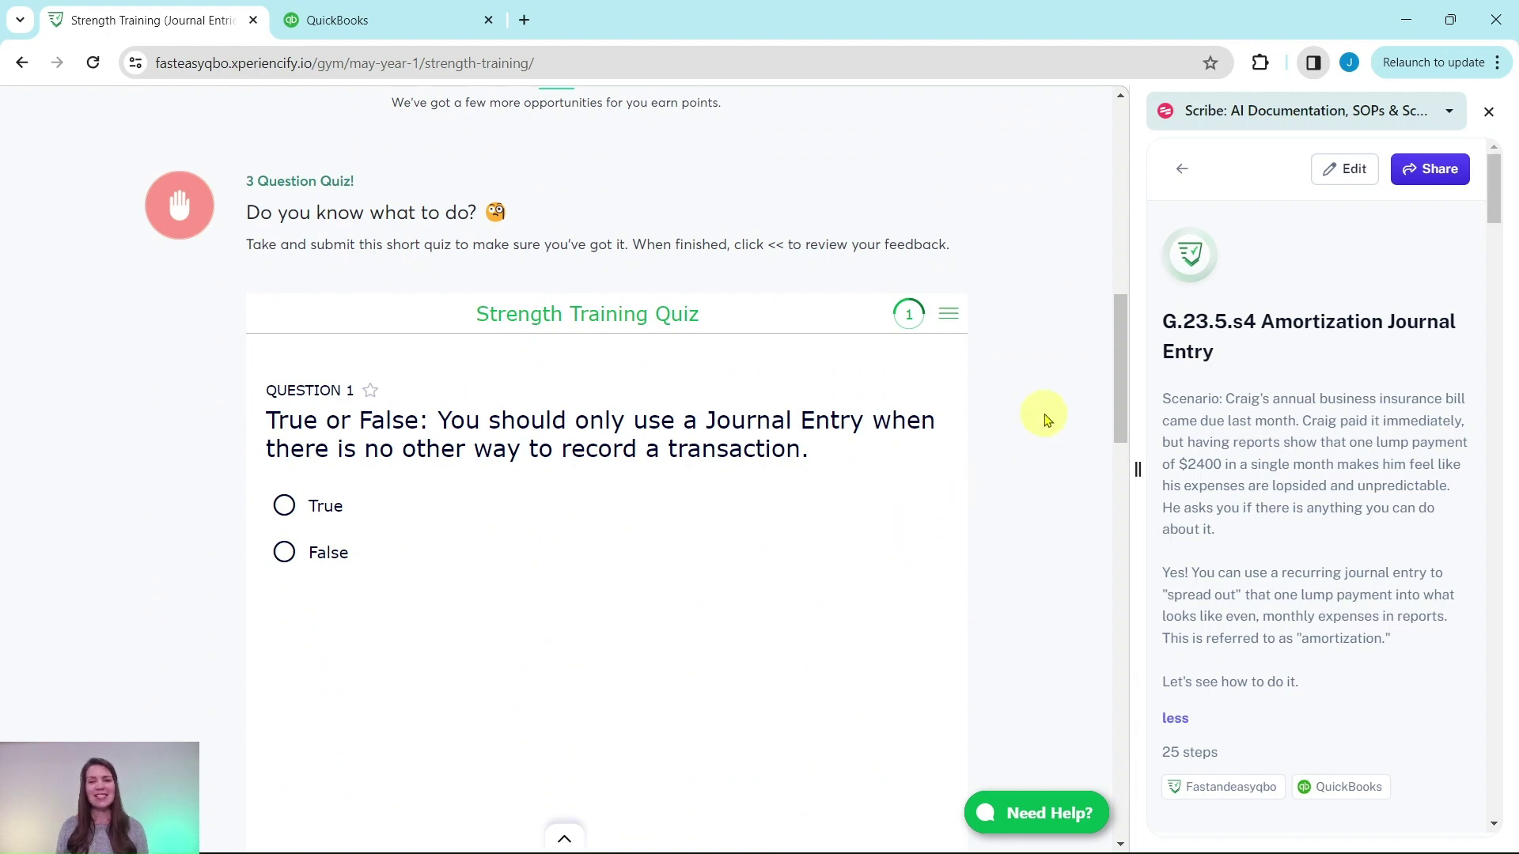
pyautogui.scroll(-11, 1036, 402)
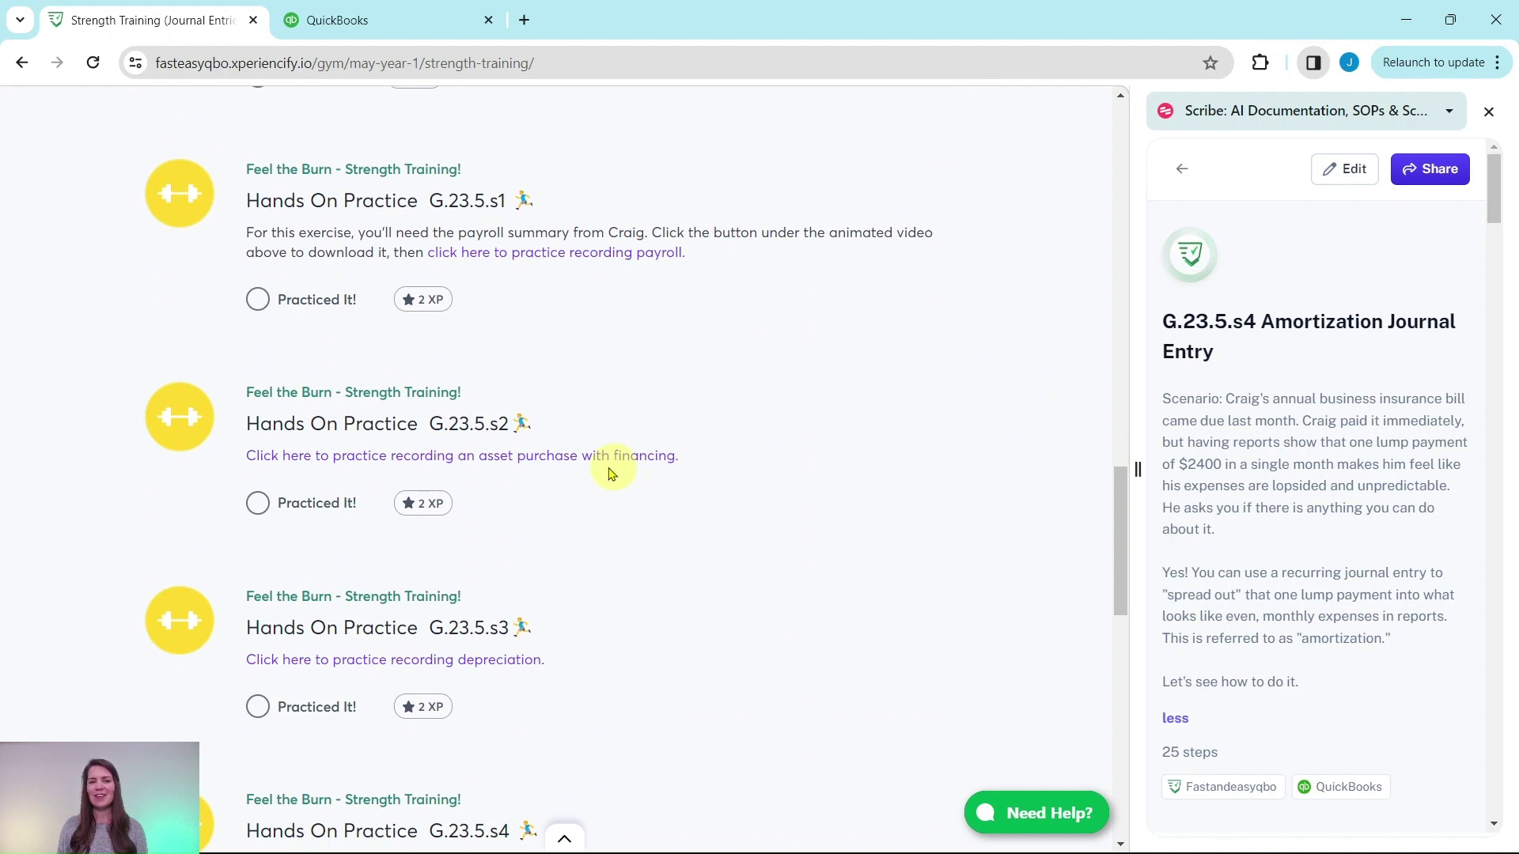
pyautogui.scroll(-3, 723, 498)
pyautogui.scroll(-4, 604, 514)
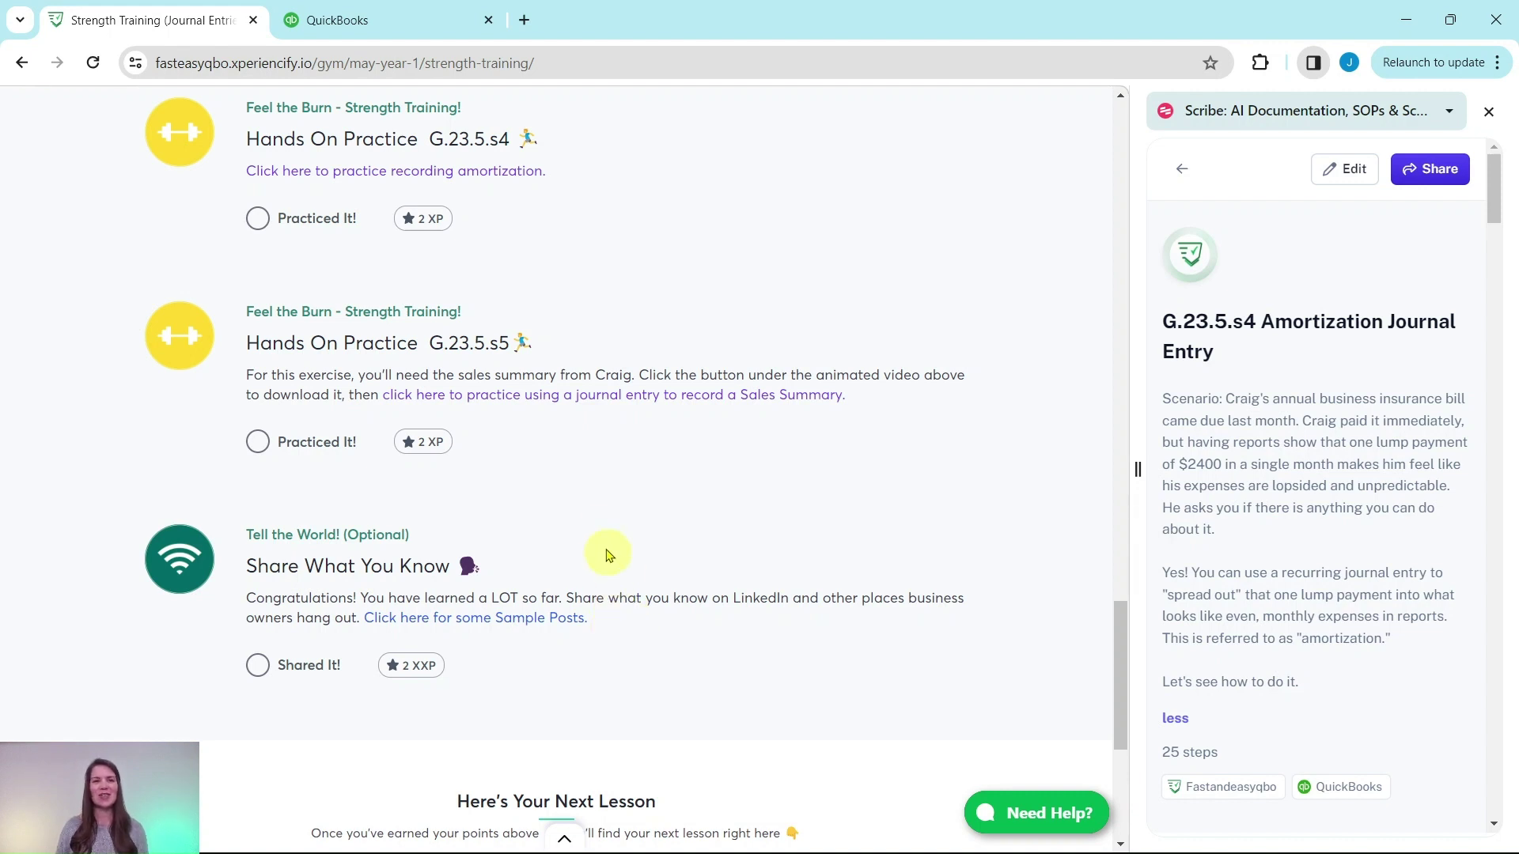
pyautogui.scroll(3, 599, 530)
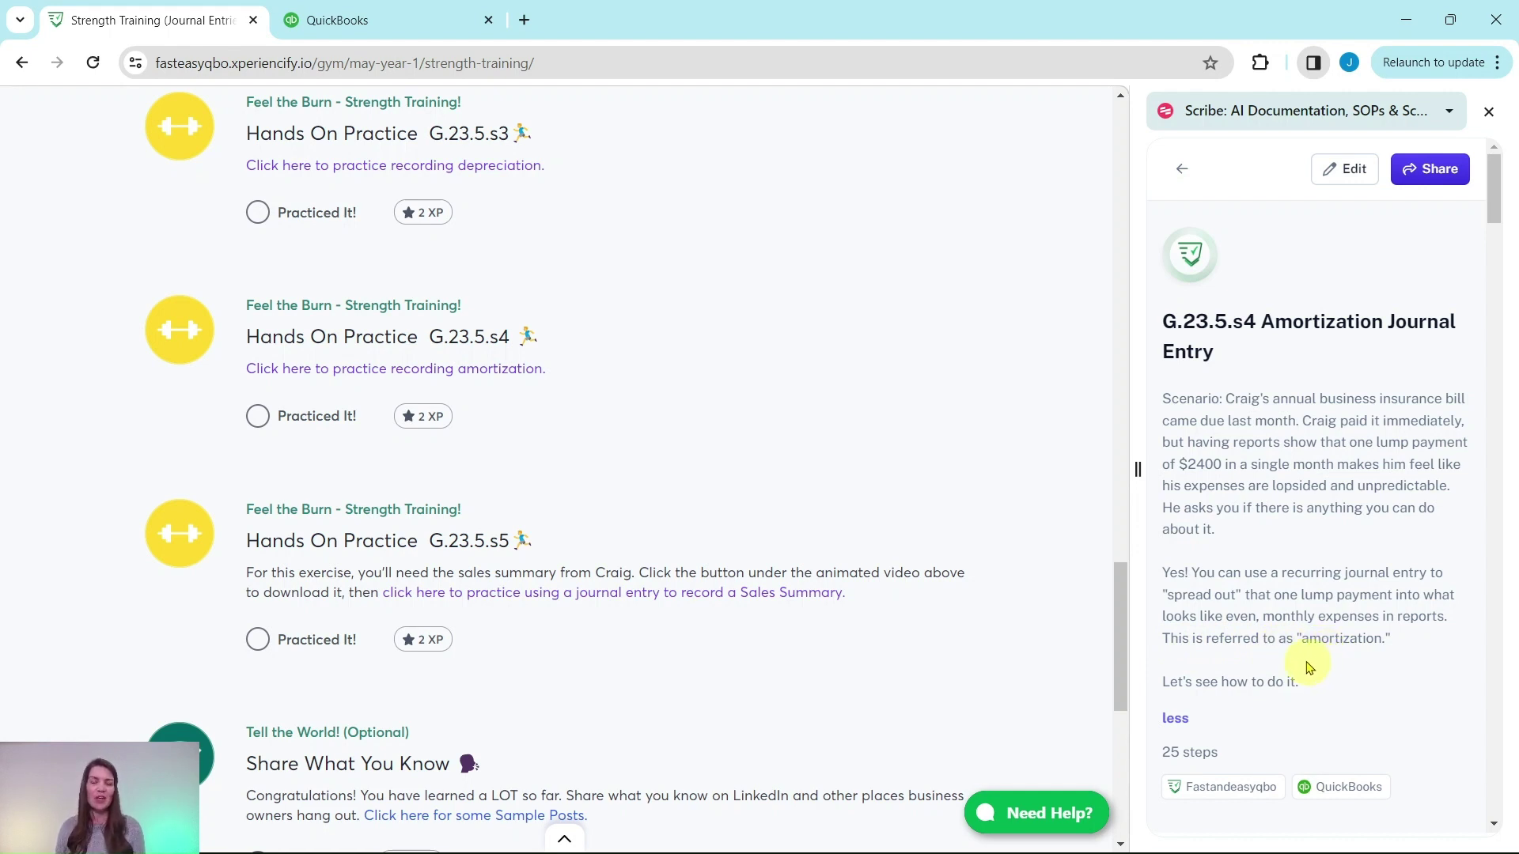
# Read the start of the amortization guide, switch to the QuickBooks sample company and create a new expense
pyautogui.scroll(-4, 1299, 639)
pyautogui.scroll(-3, 1291, 585)
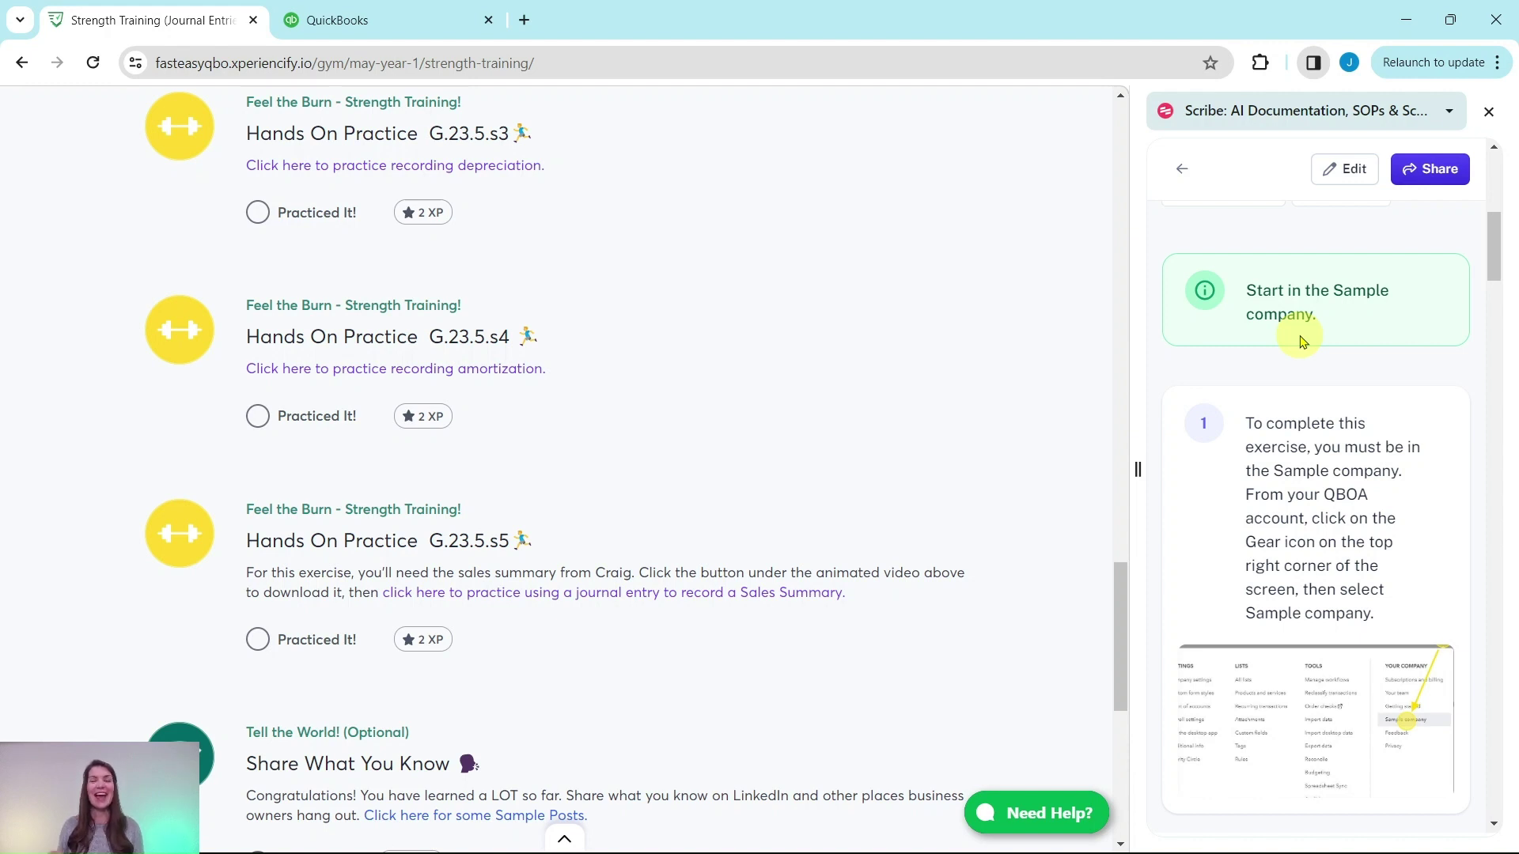
pyautogui.click(410, 20)
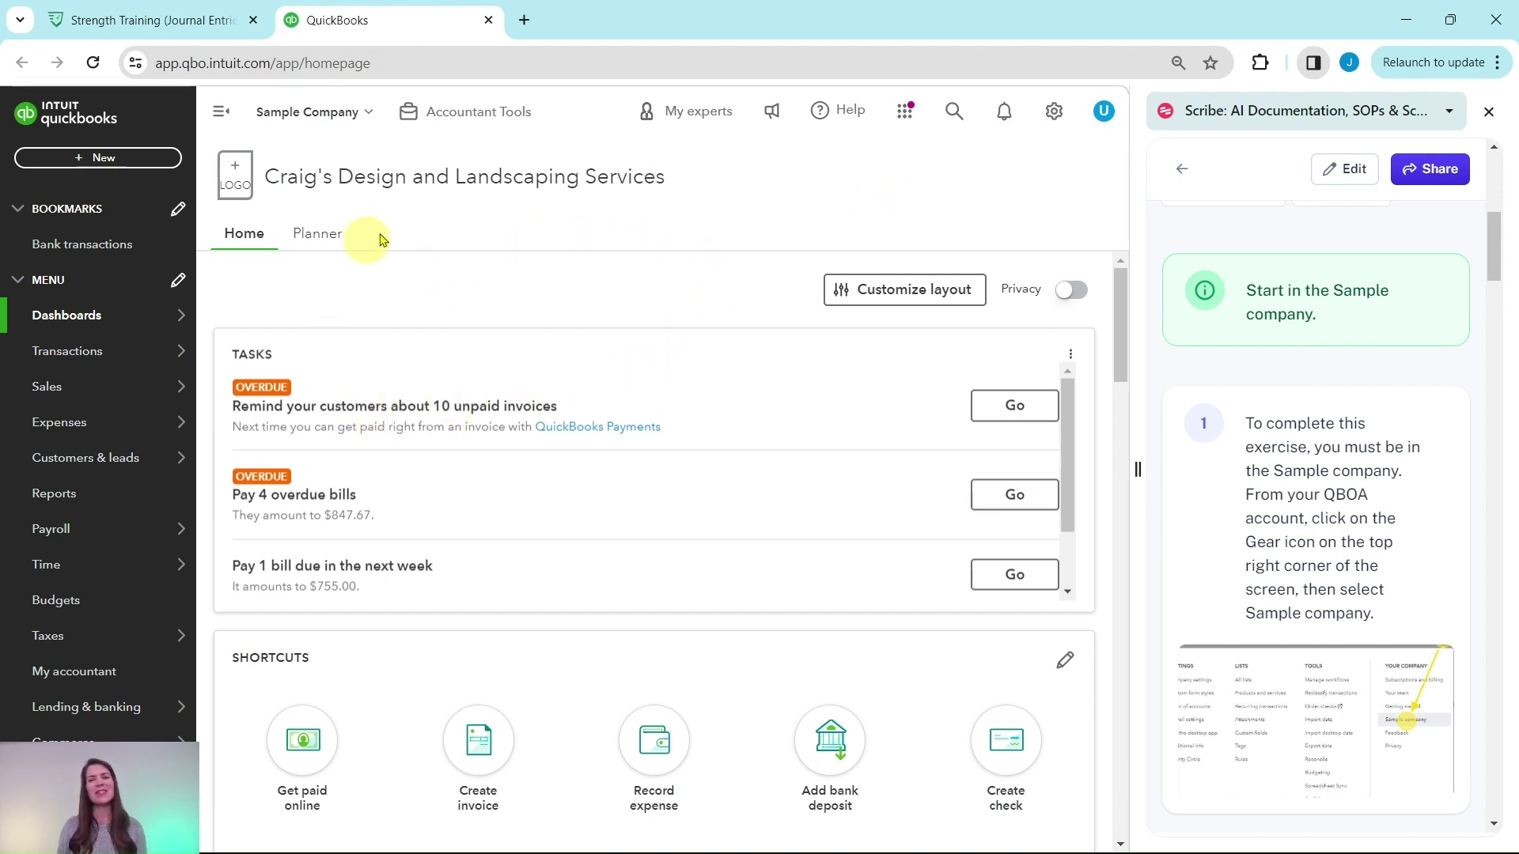
pyautogui.scroll(-10, 1238, 460)
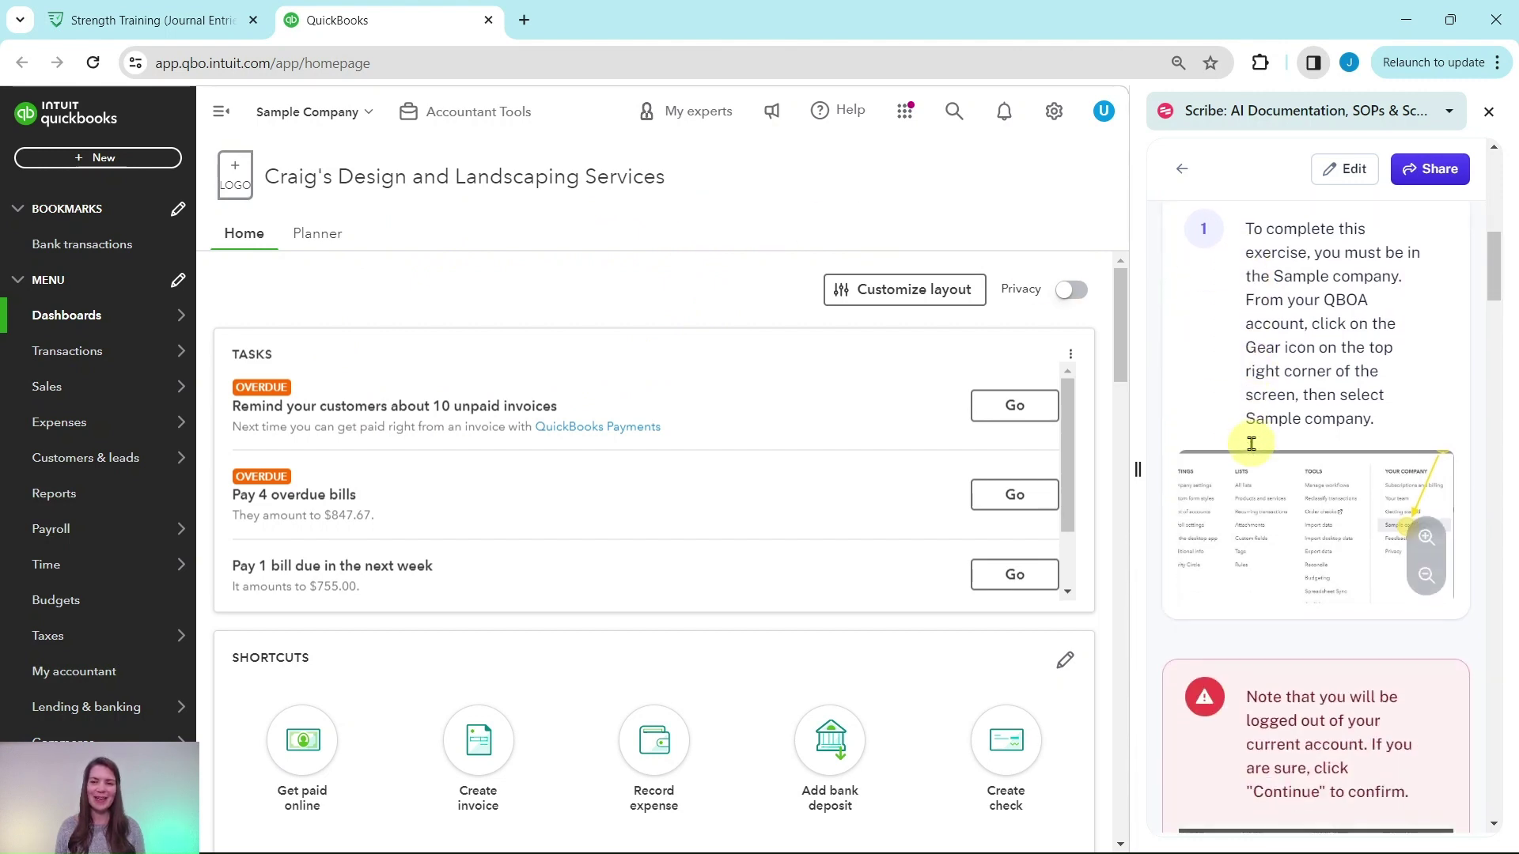
pyautogui.scroll(-3, 1252, 446)
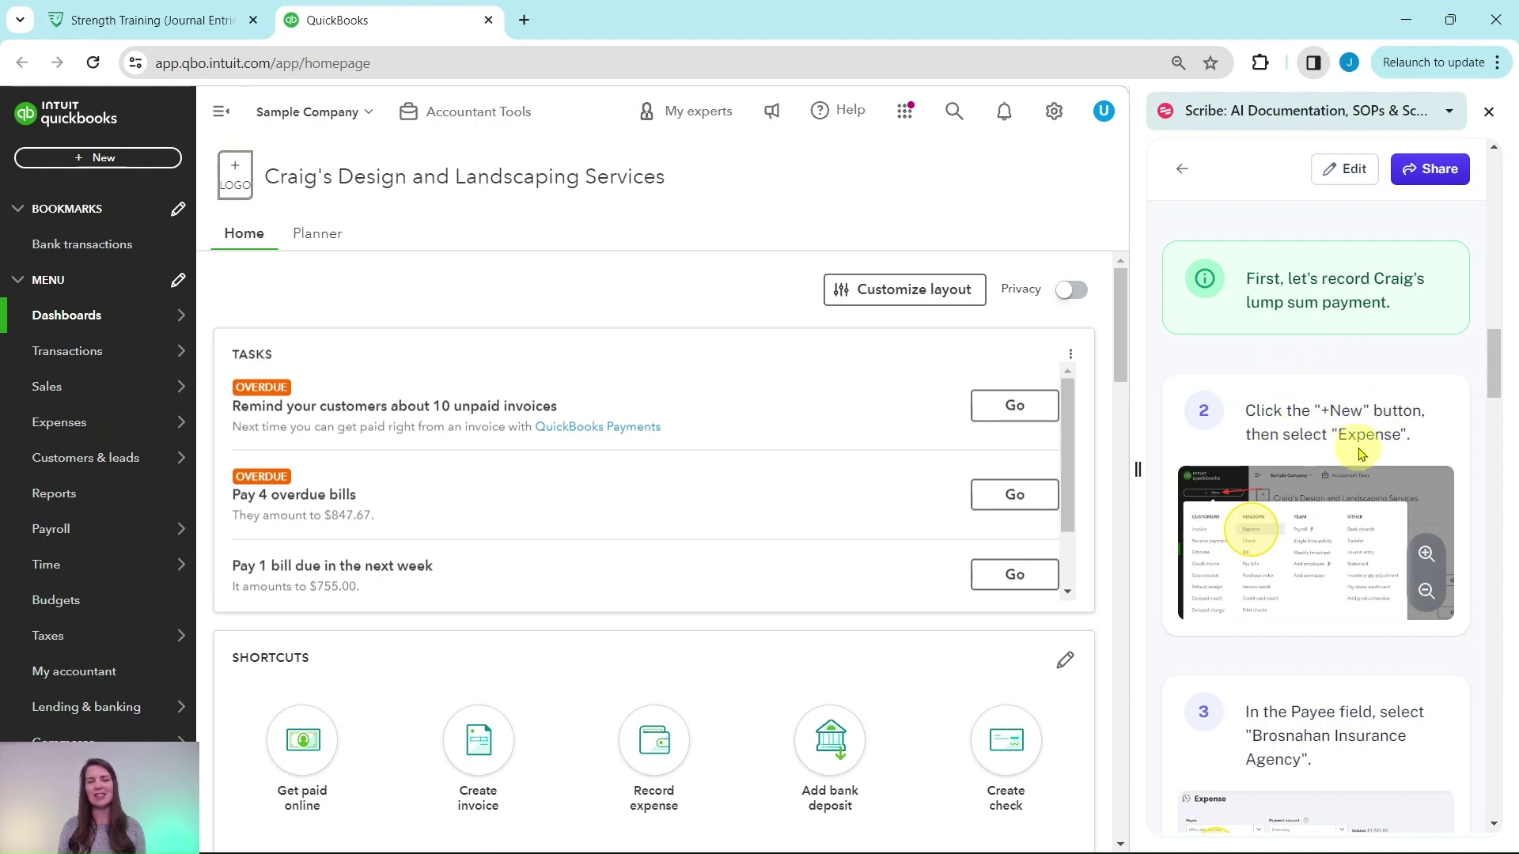
pyautogui.click(93, 166)
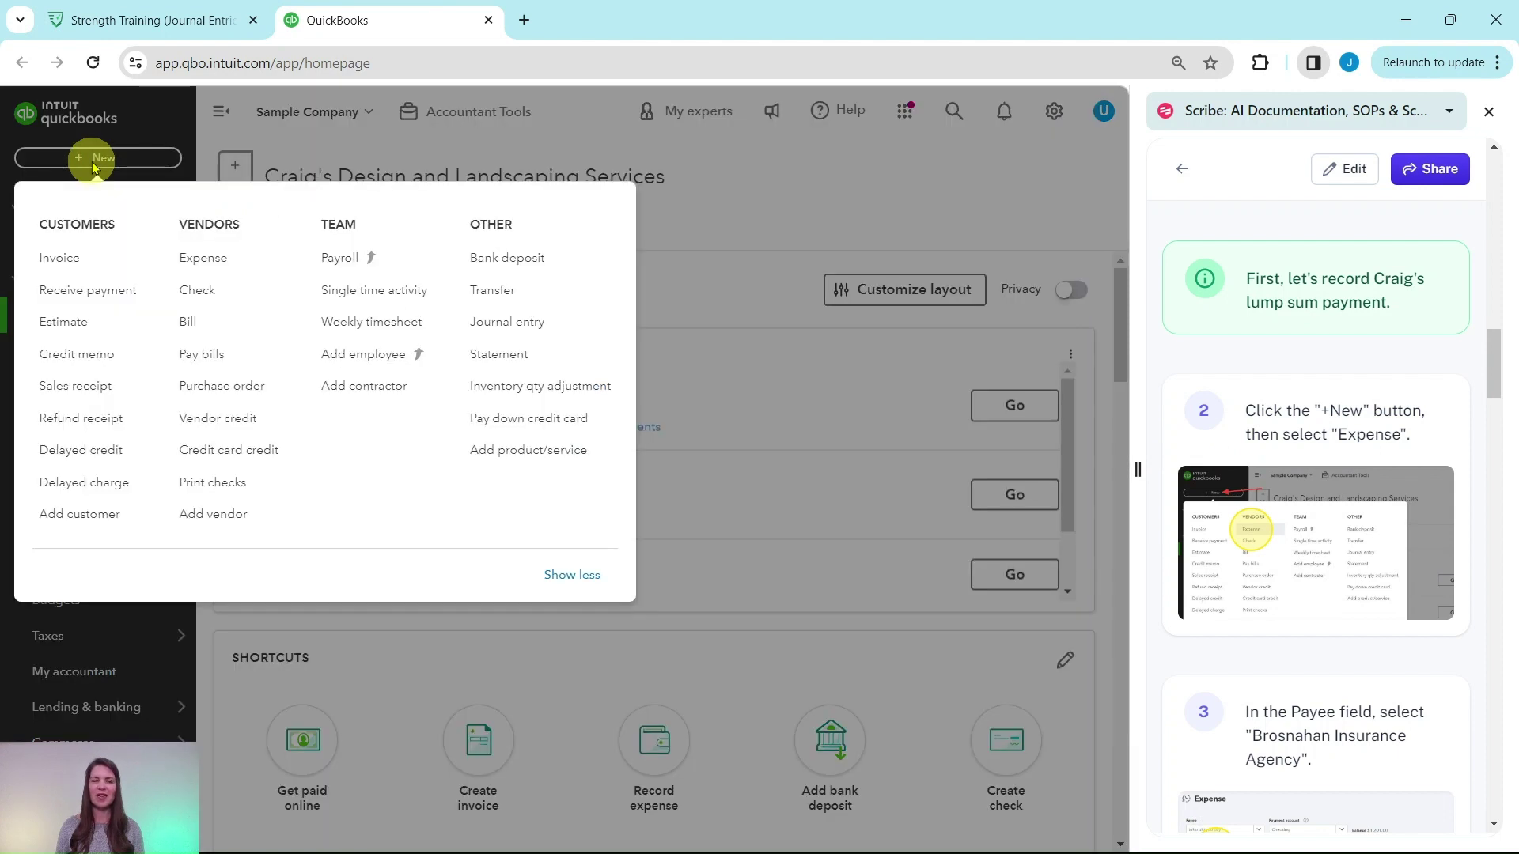
pyautogui.click(203, 261)
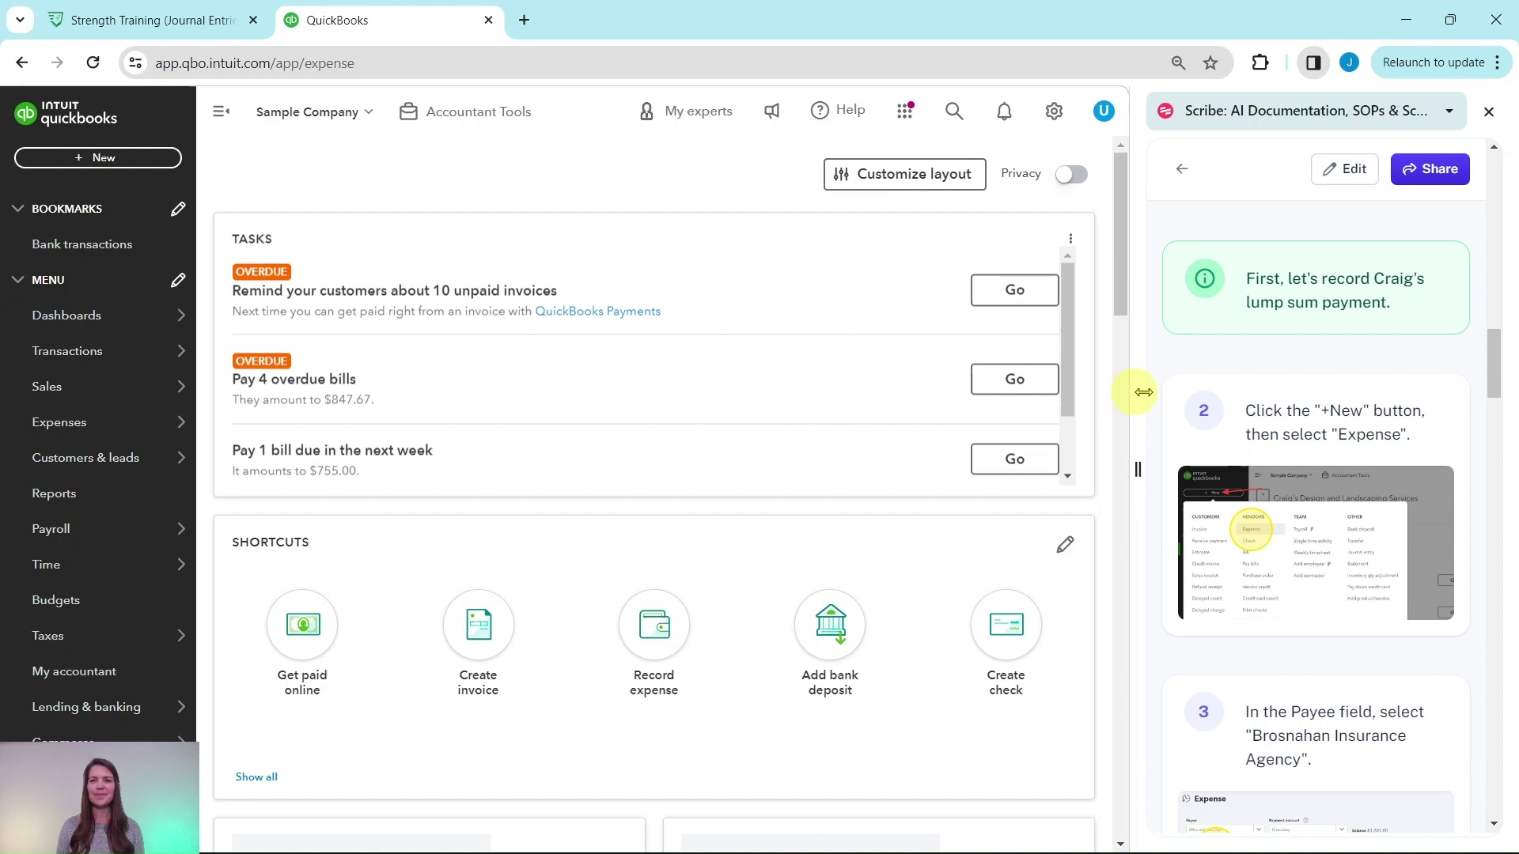
# Choose Brosnahan Insurance Agency as the expense's payee and collapse the drawer with the suggested bill
pyautogui.scroll(-6, 1313, 384)
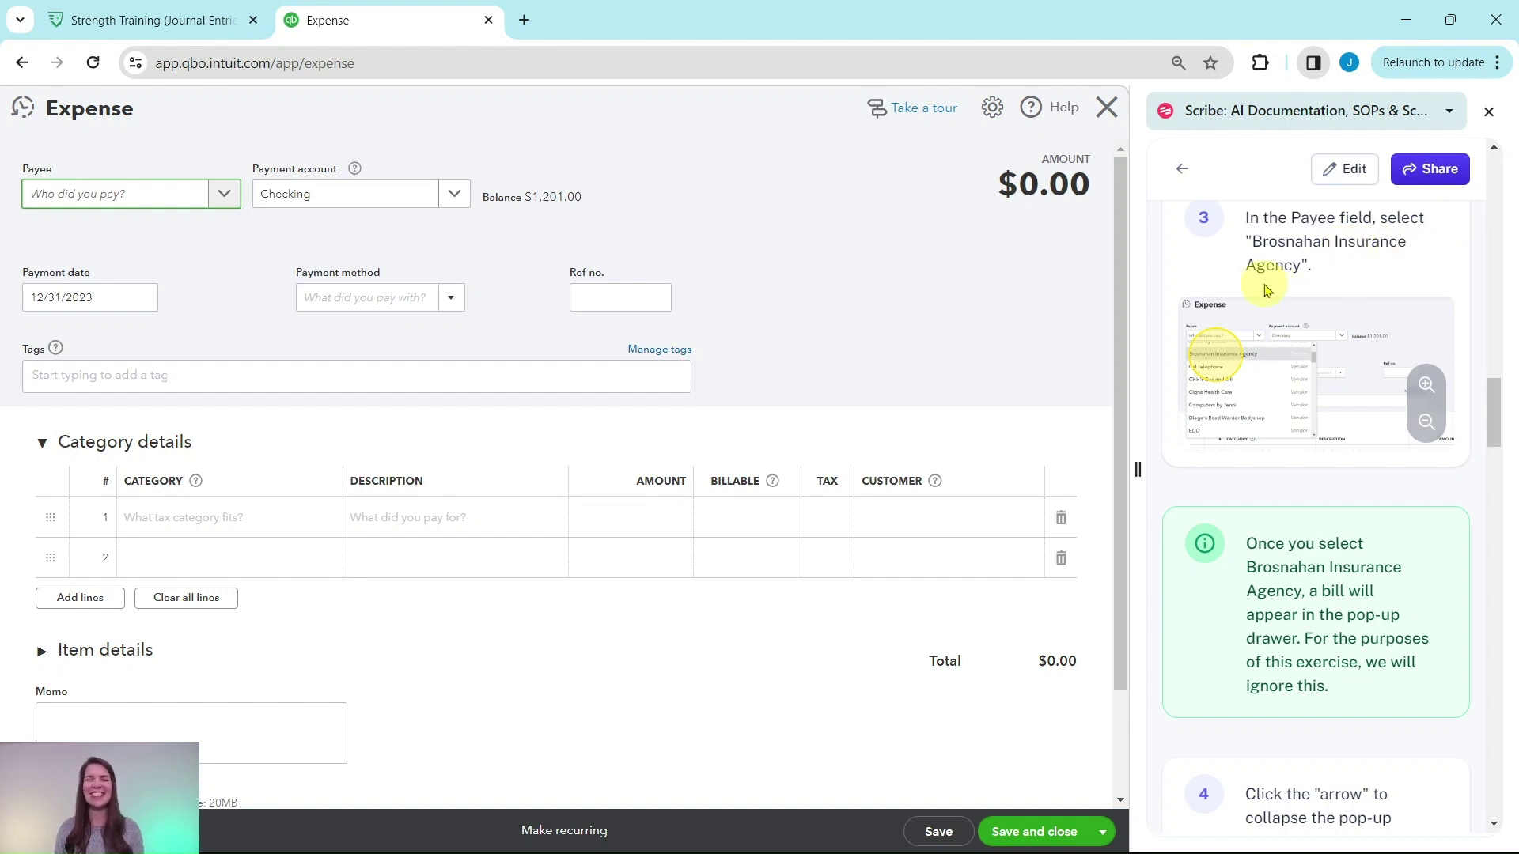
pyautogui.click(224, 194)
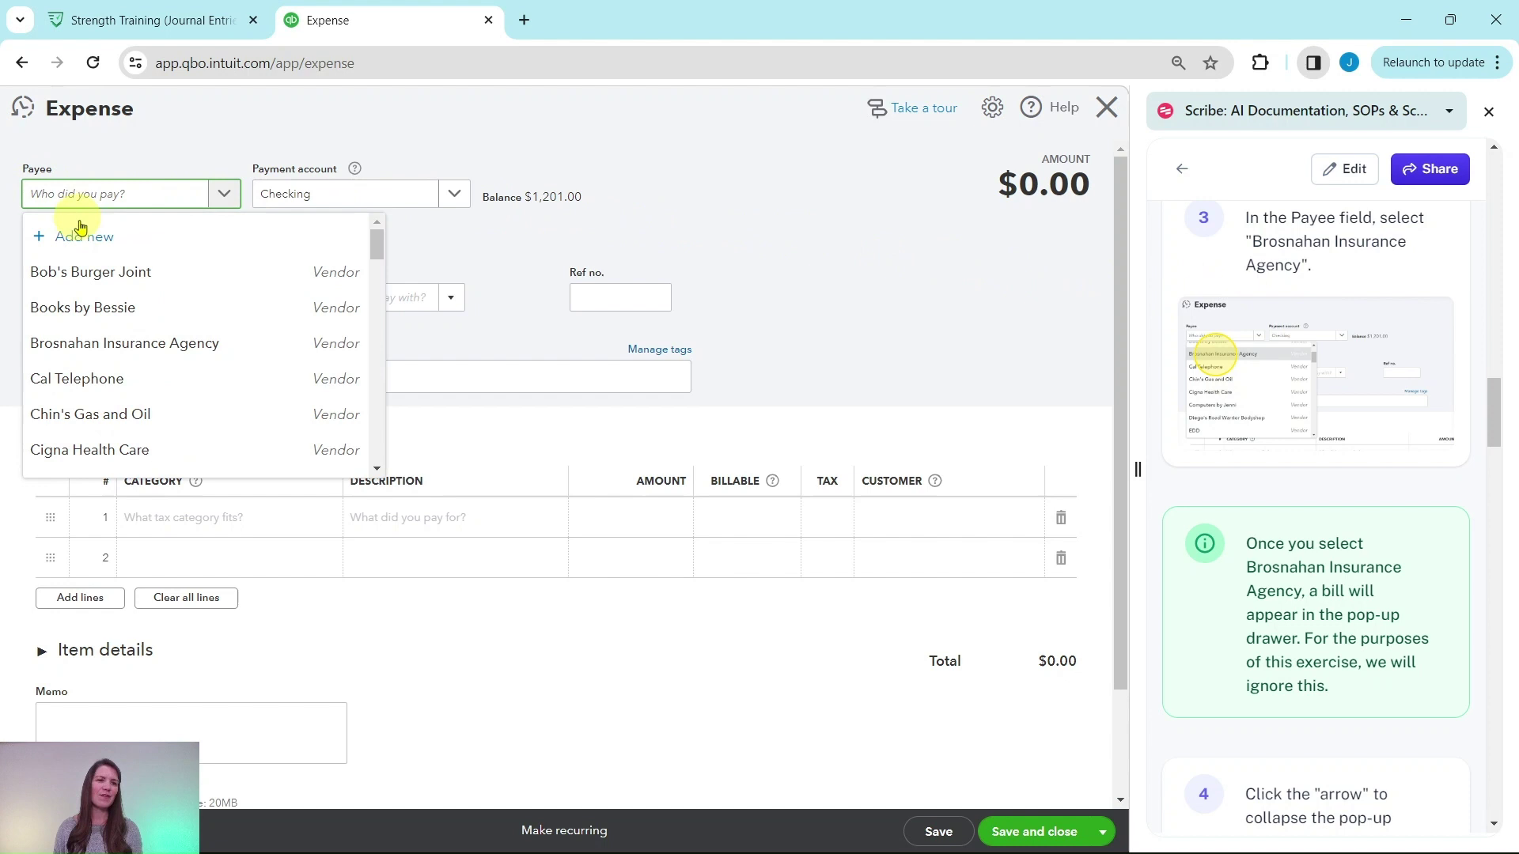
pyautogui.click(100, 352)
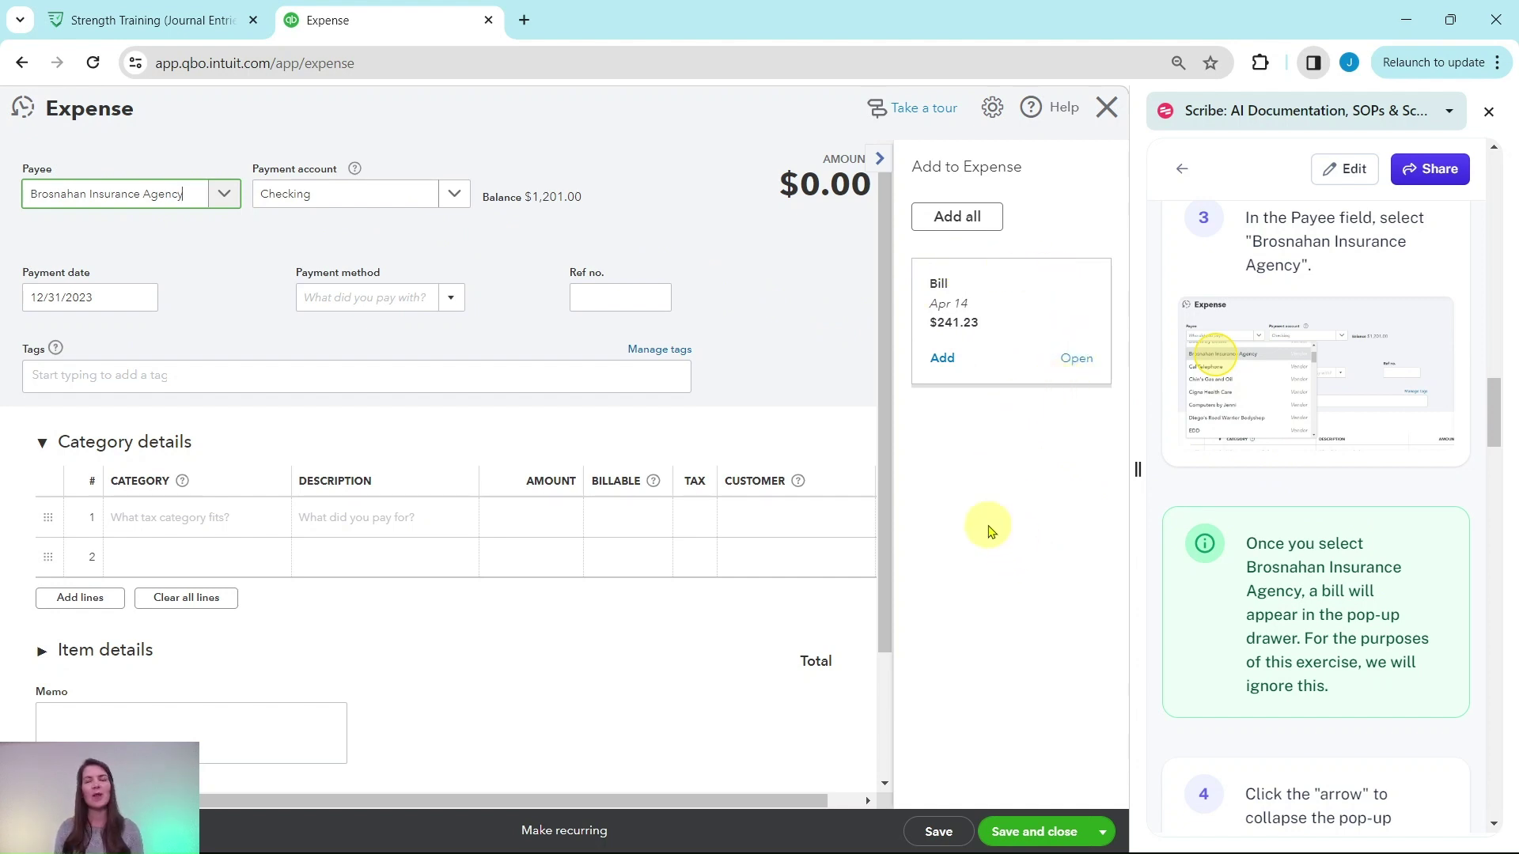
pyautogui.scroll(-5, 1345, 563)
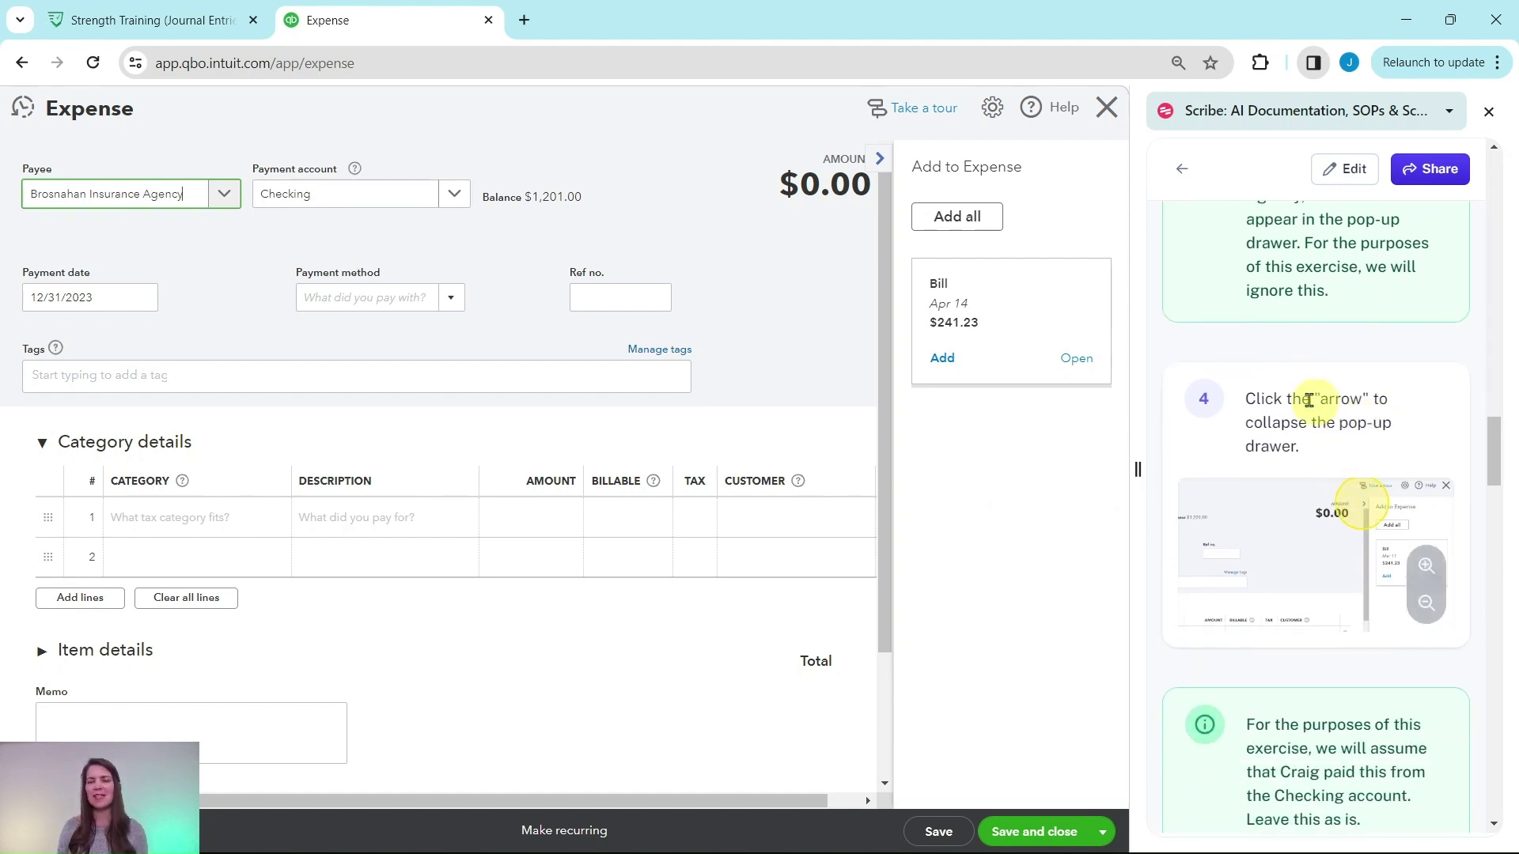
pyautogui.click(880, 163)
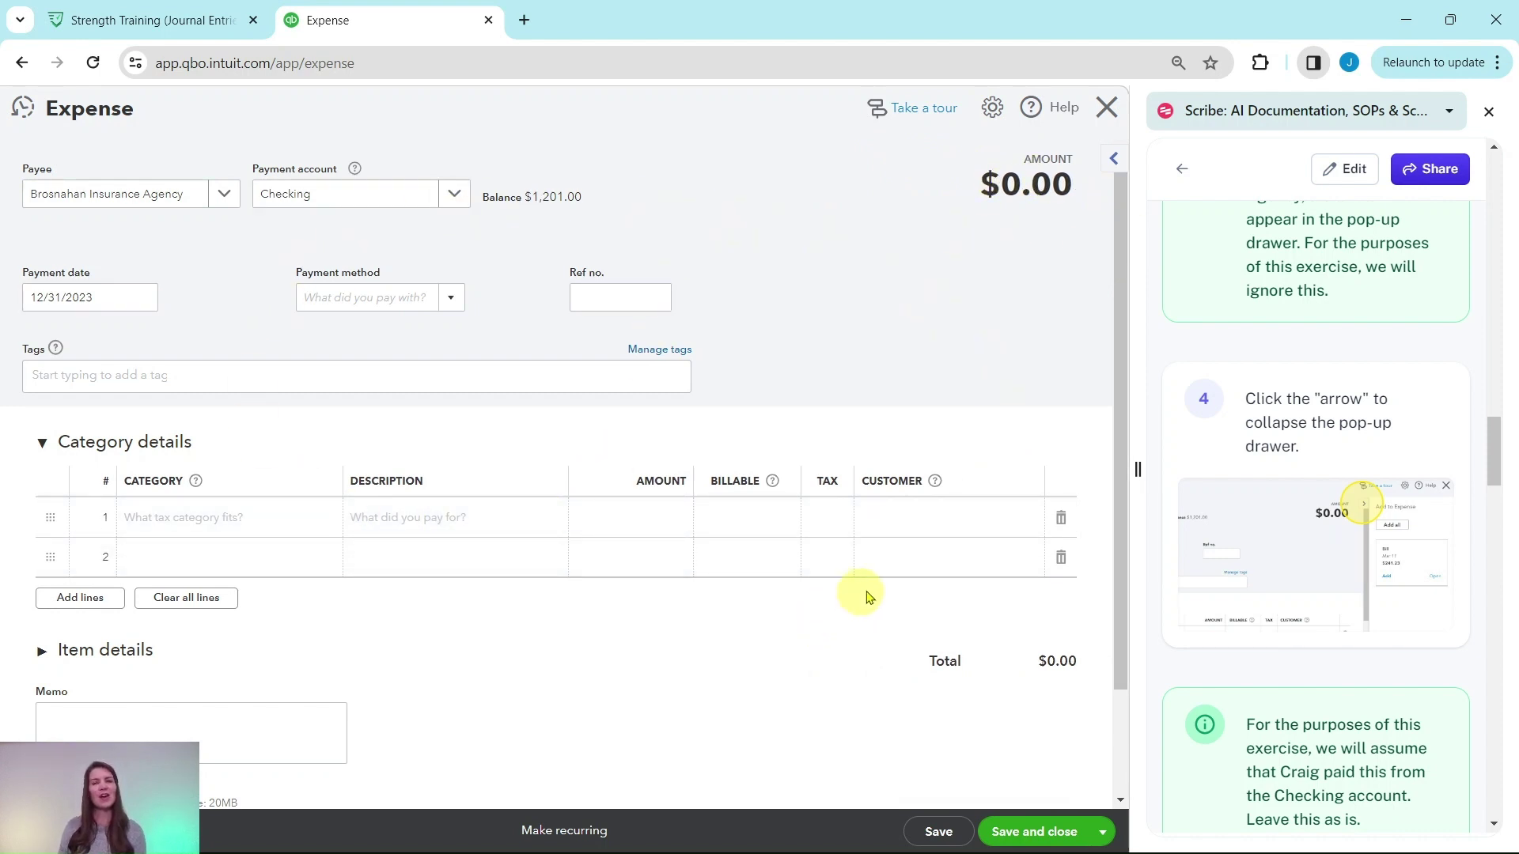
# Keep Checking as the payment account and set the expense's payment date to 04/30/2024
pyautogui.moveTo(1297, 570)
pyautogui.scroll(-5, 1301, 568)
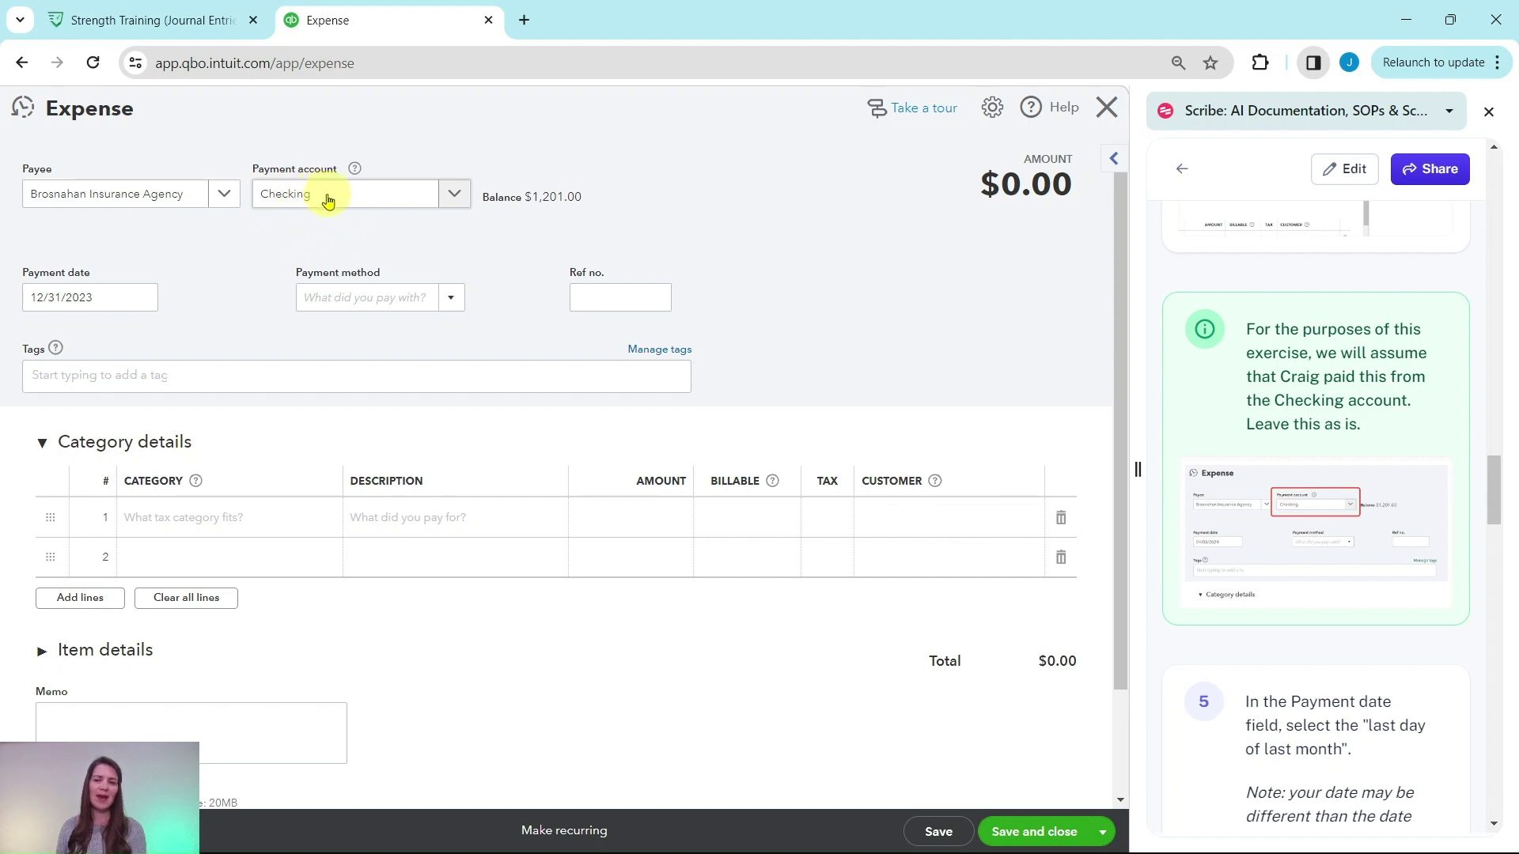
pyautogui.scroll(-5, 1271, 471)
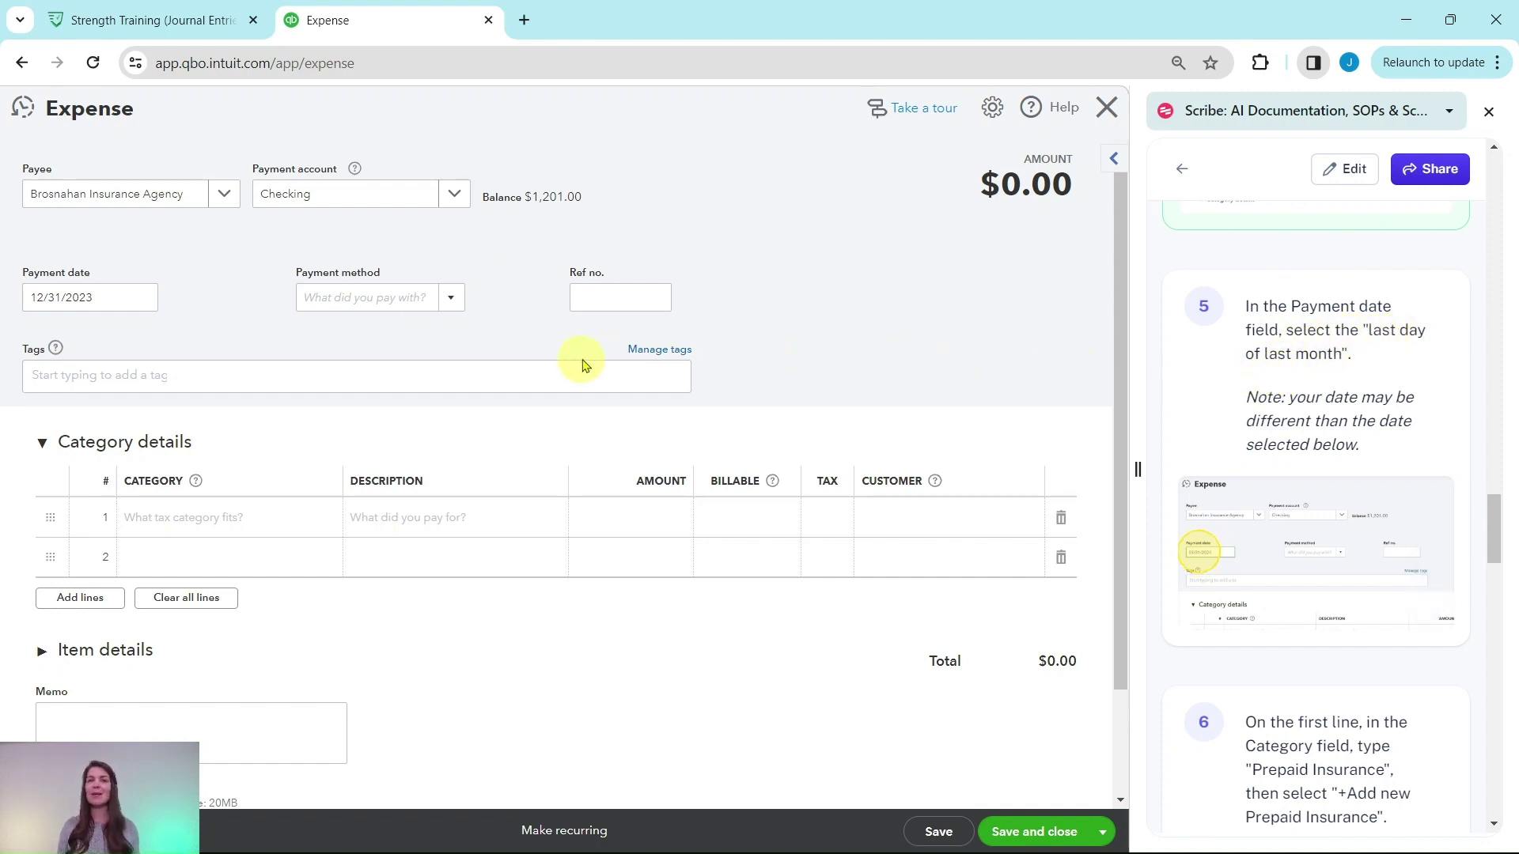
pyautogui.click(143, 297)
pyautogui.click(194, 345)
pyautogui.click(194, 345)
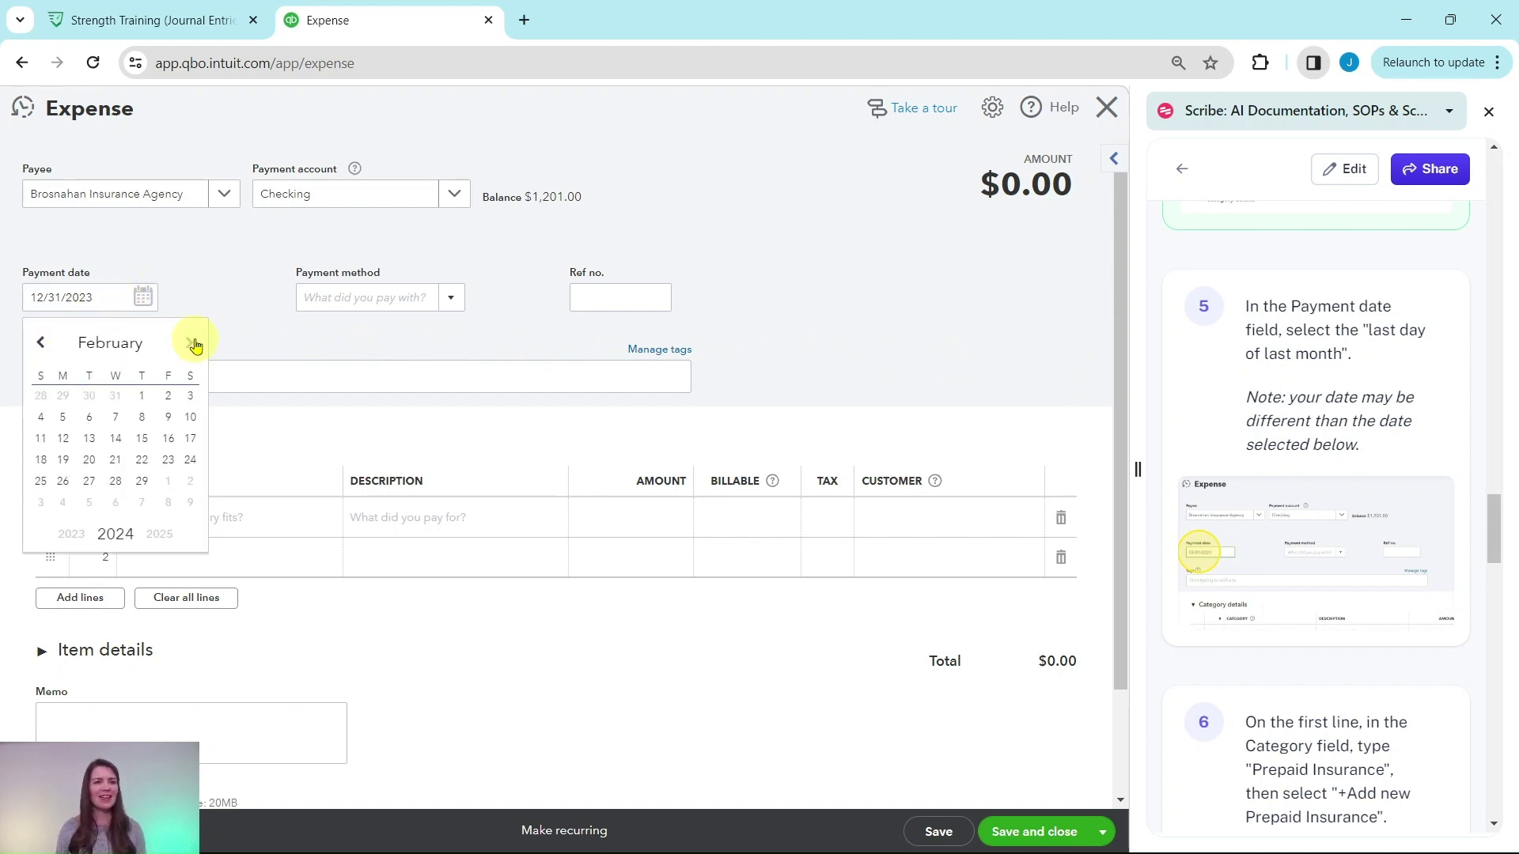
pyautogui.click(194, 345)
pyautogui.click(194, 345)
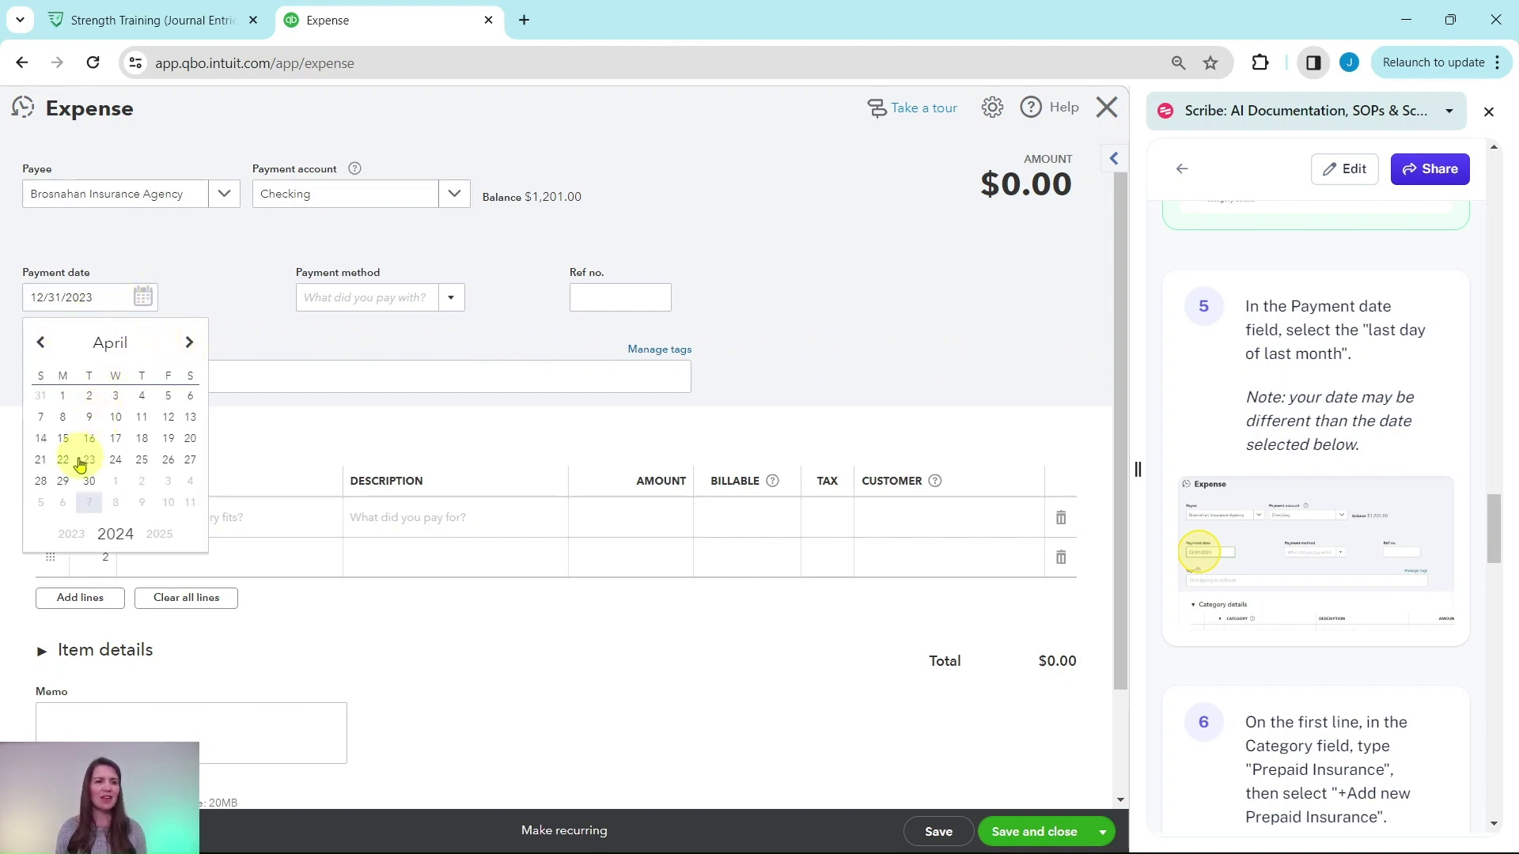
pyautogui.click(88, 483)
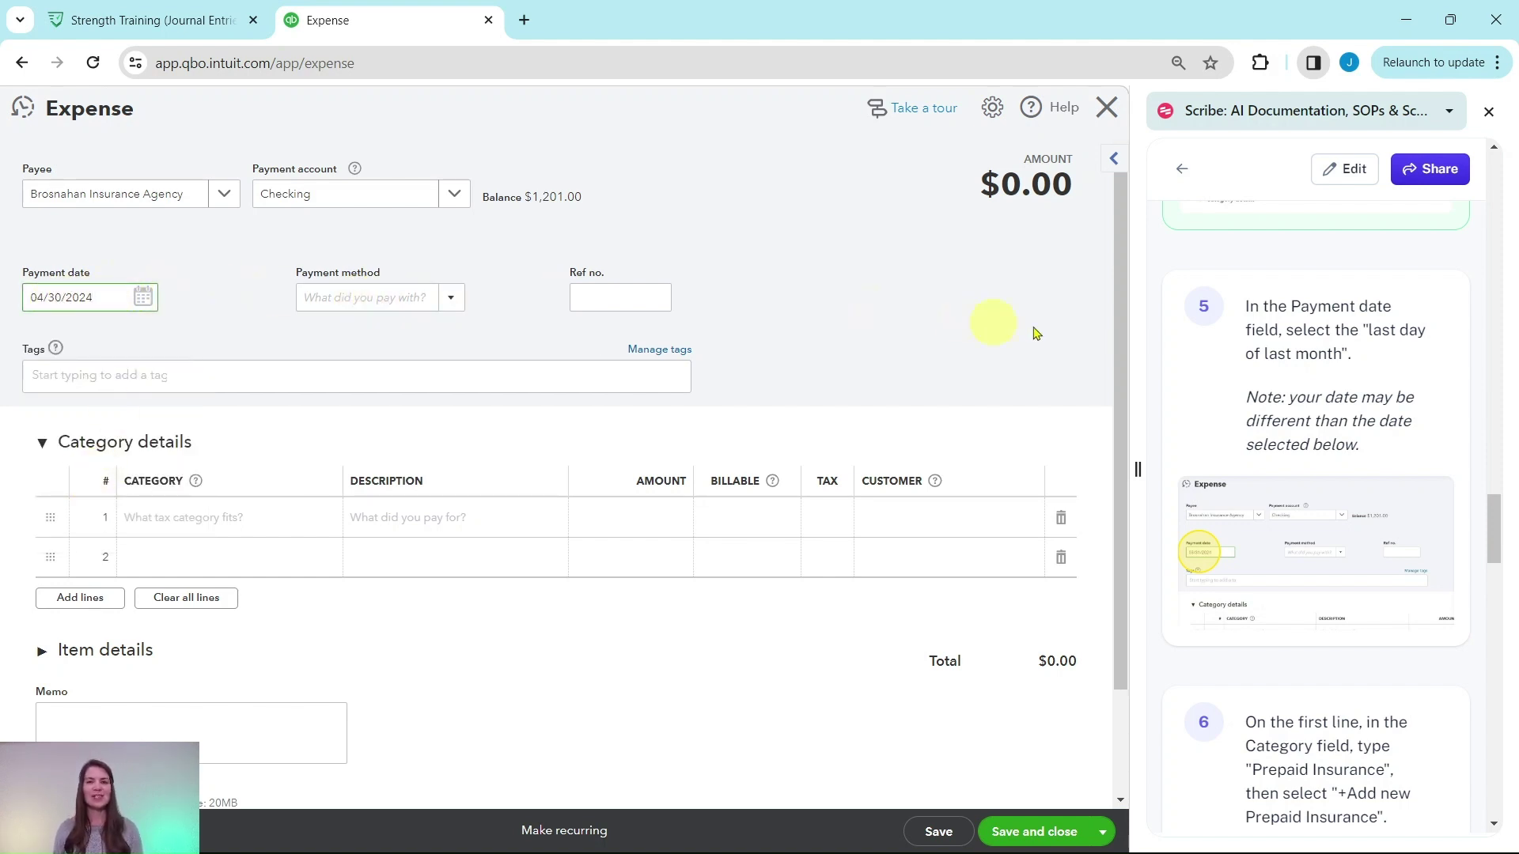
# Enter "Prepaid Insurance" as the category on the expense's first line and add it as a new account
pyautogui.scroll(-3, 1274, 333)
pyautogui.scroll(-2, 1276, 332)
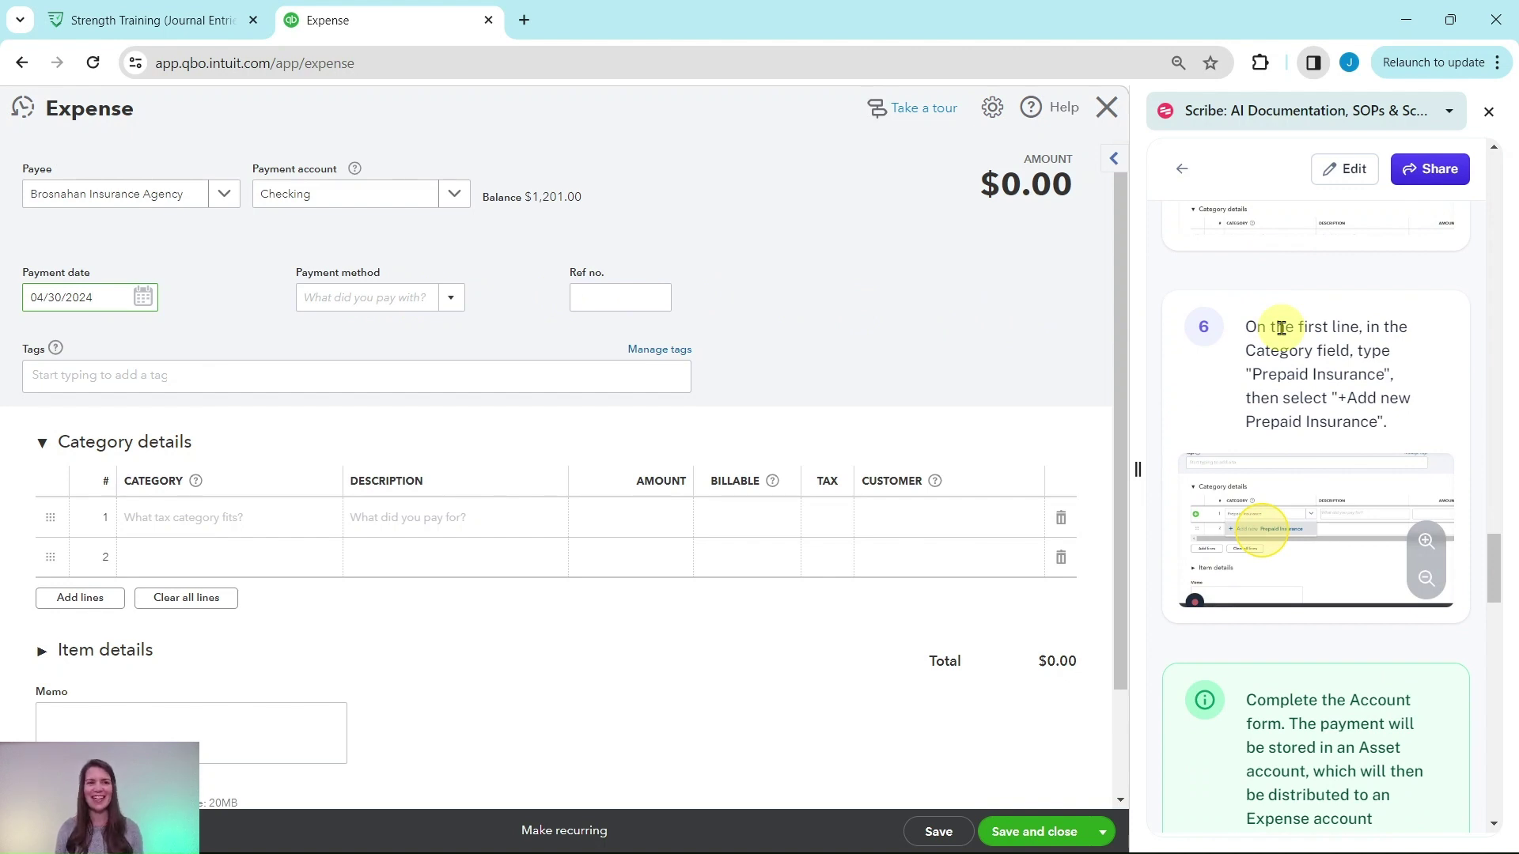
pyautogui.scroll(4, 1276, 332)
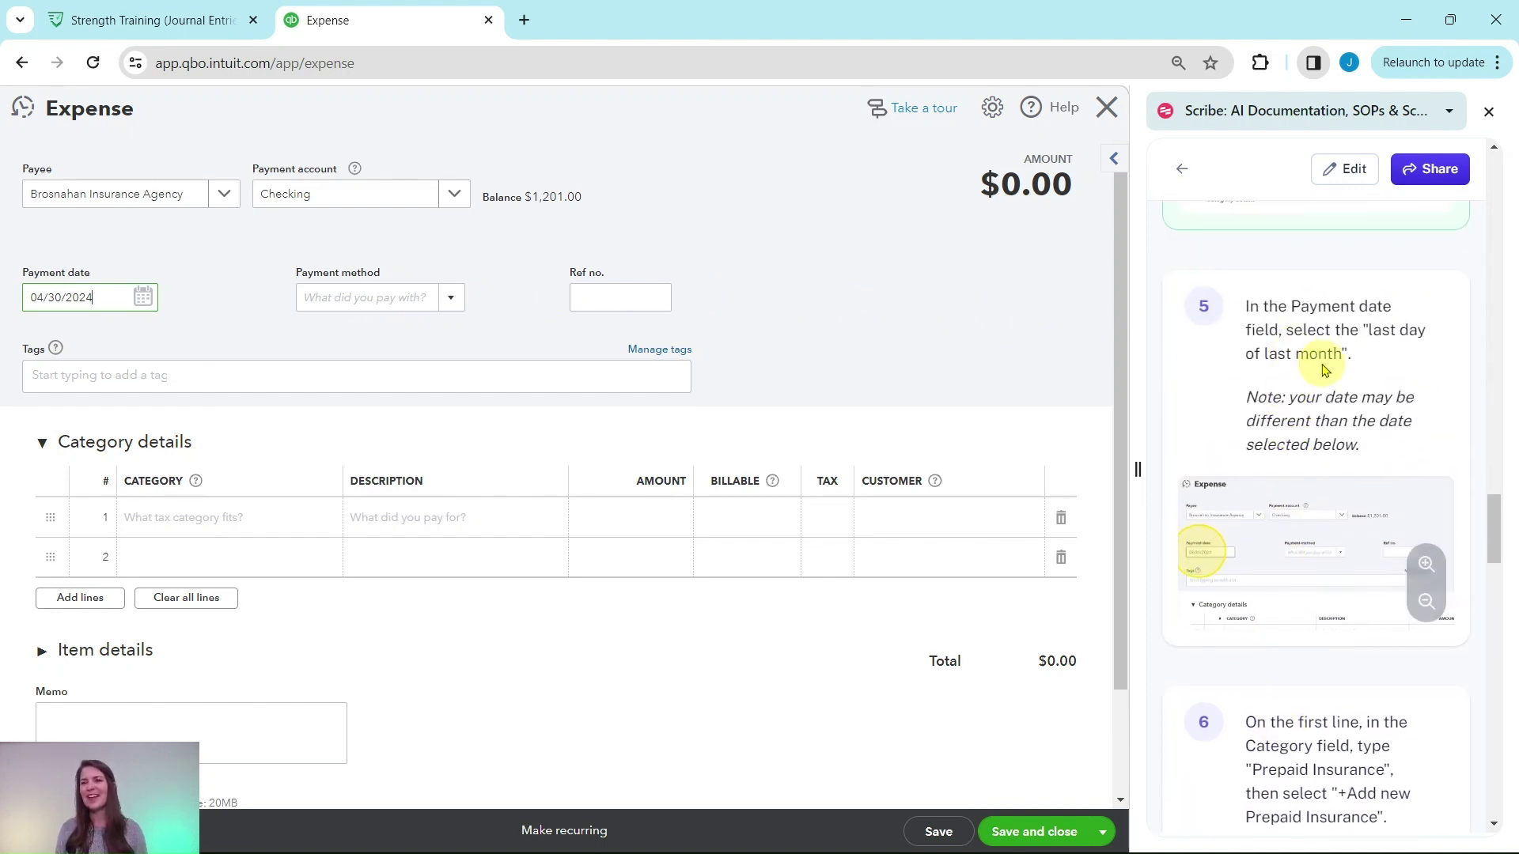
pyautogui.scroll(-2, 1328, 380)
pyautogui.scroll(-2, 1339, 408)
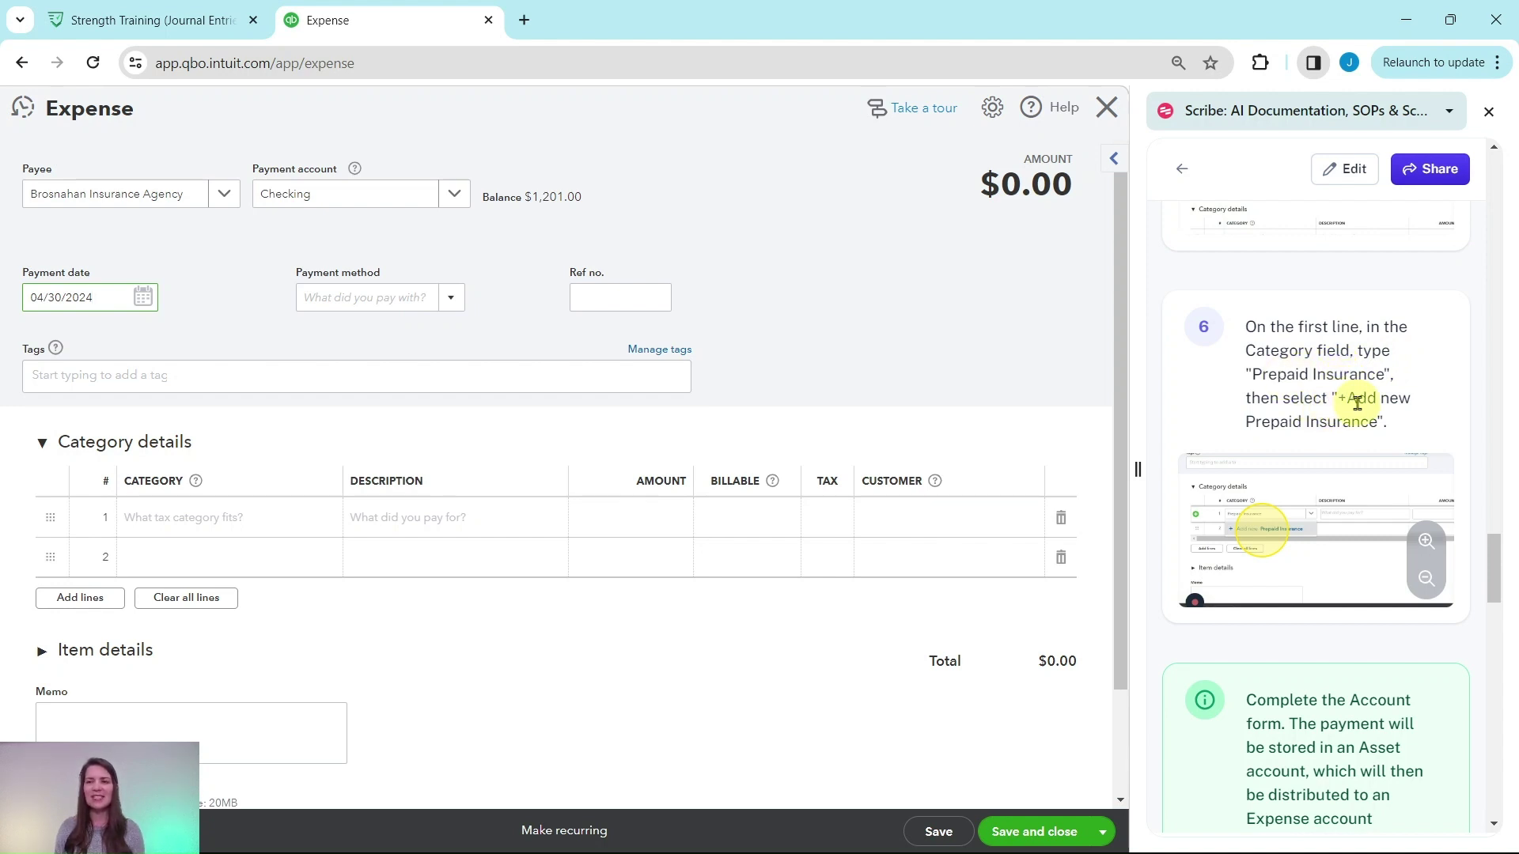
pyautogui.click(238, 519)
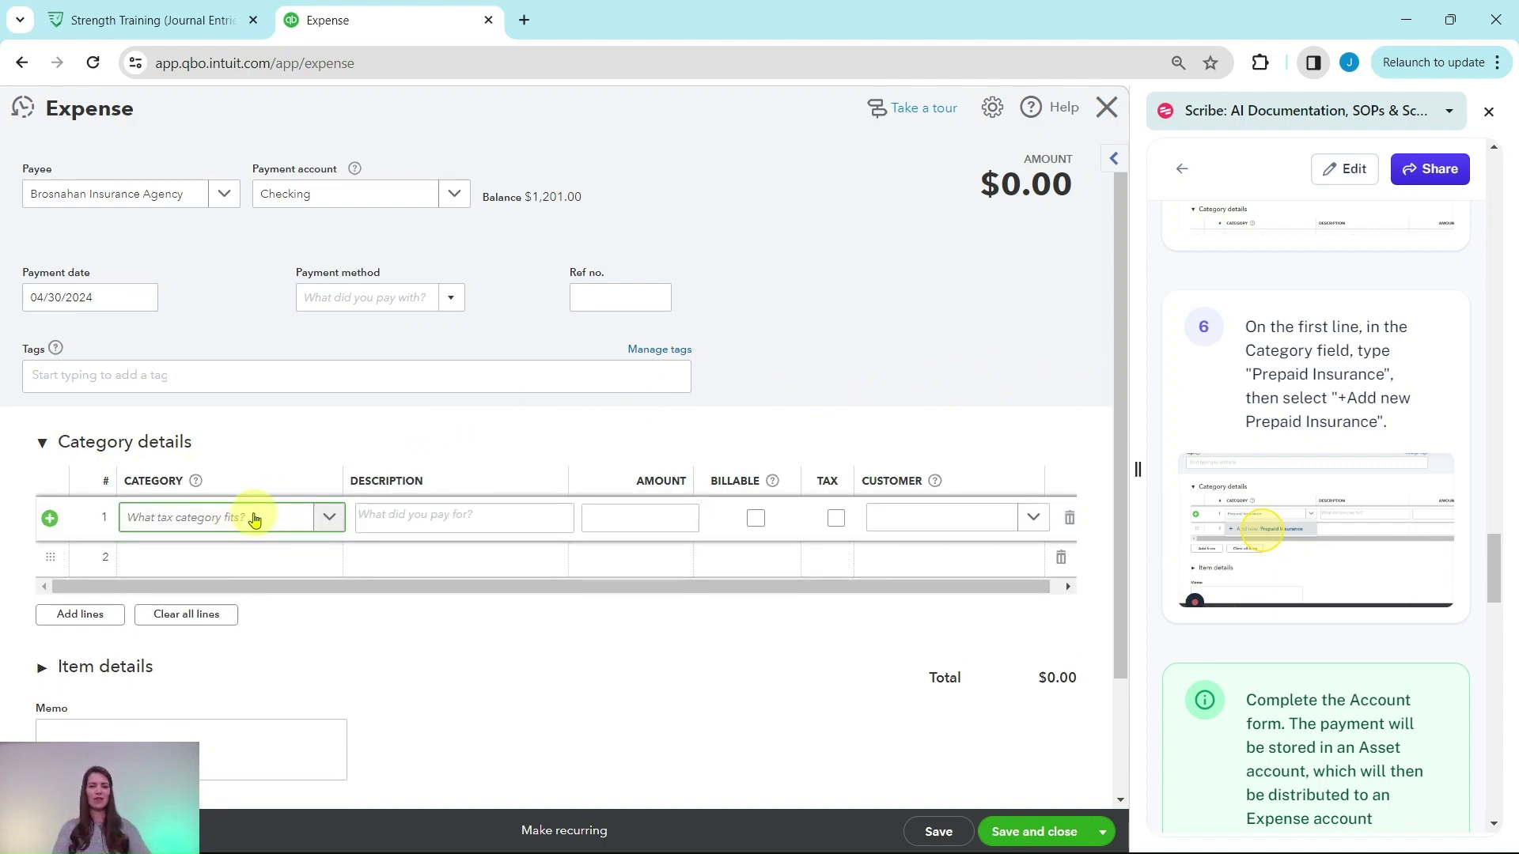
pyautogui.write('Insu')
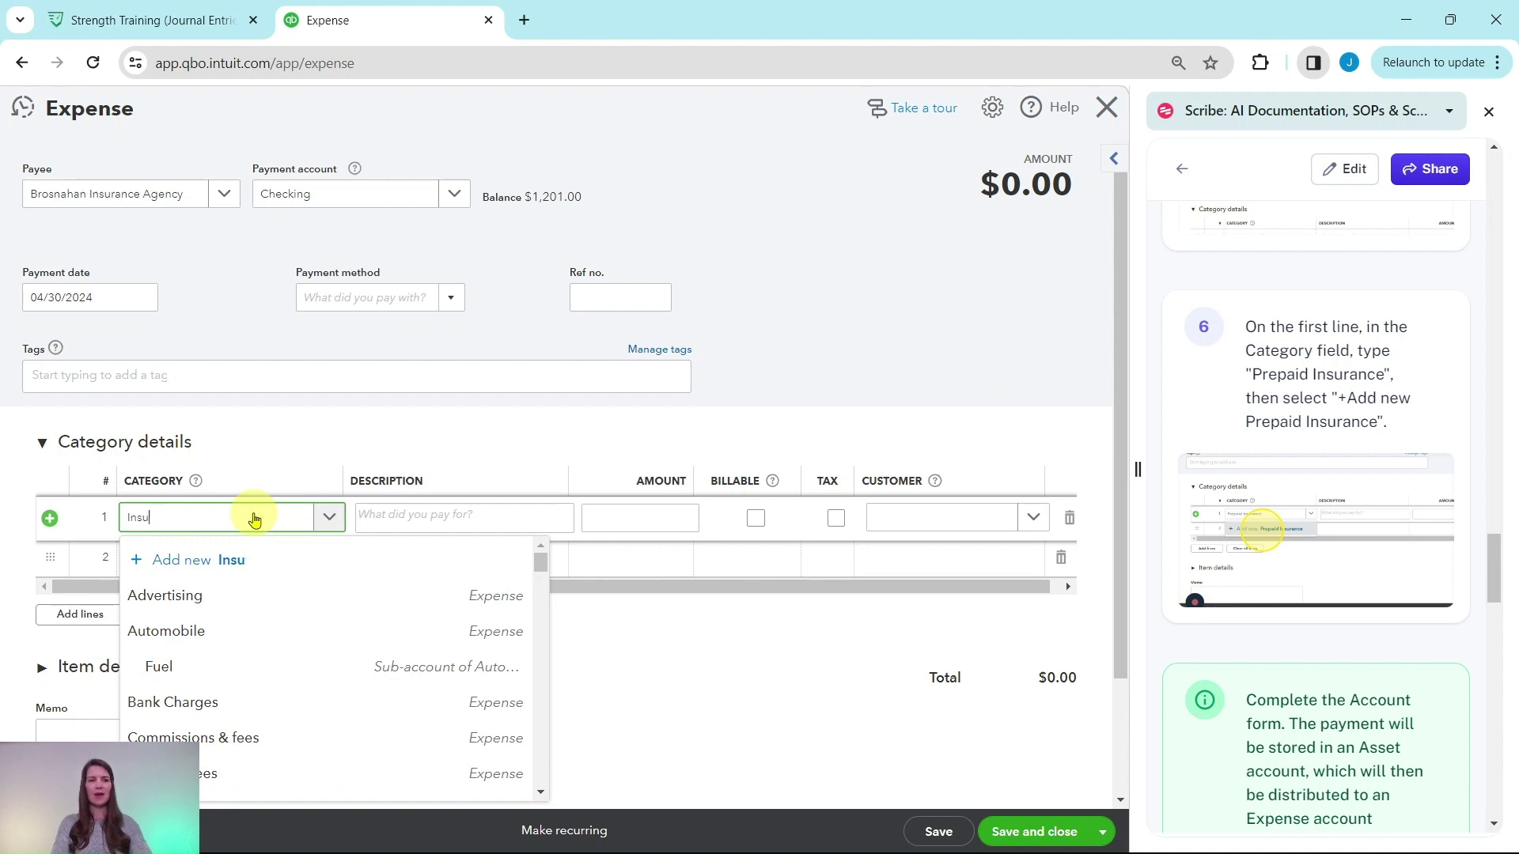
pyautogui.press('BackSpace')
pyautogui.write('Prepaid')
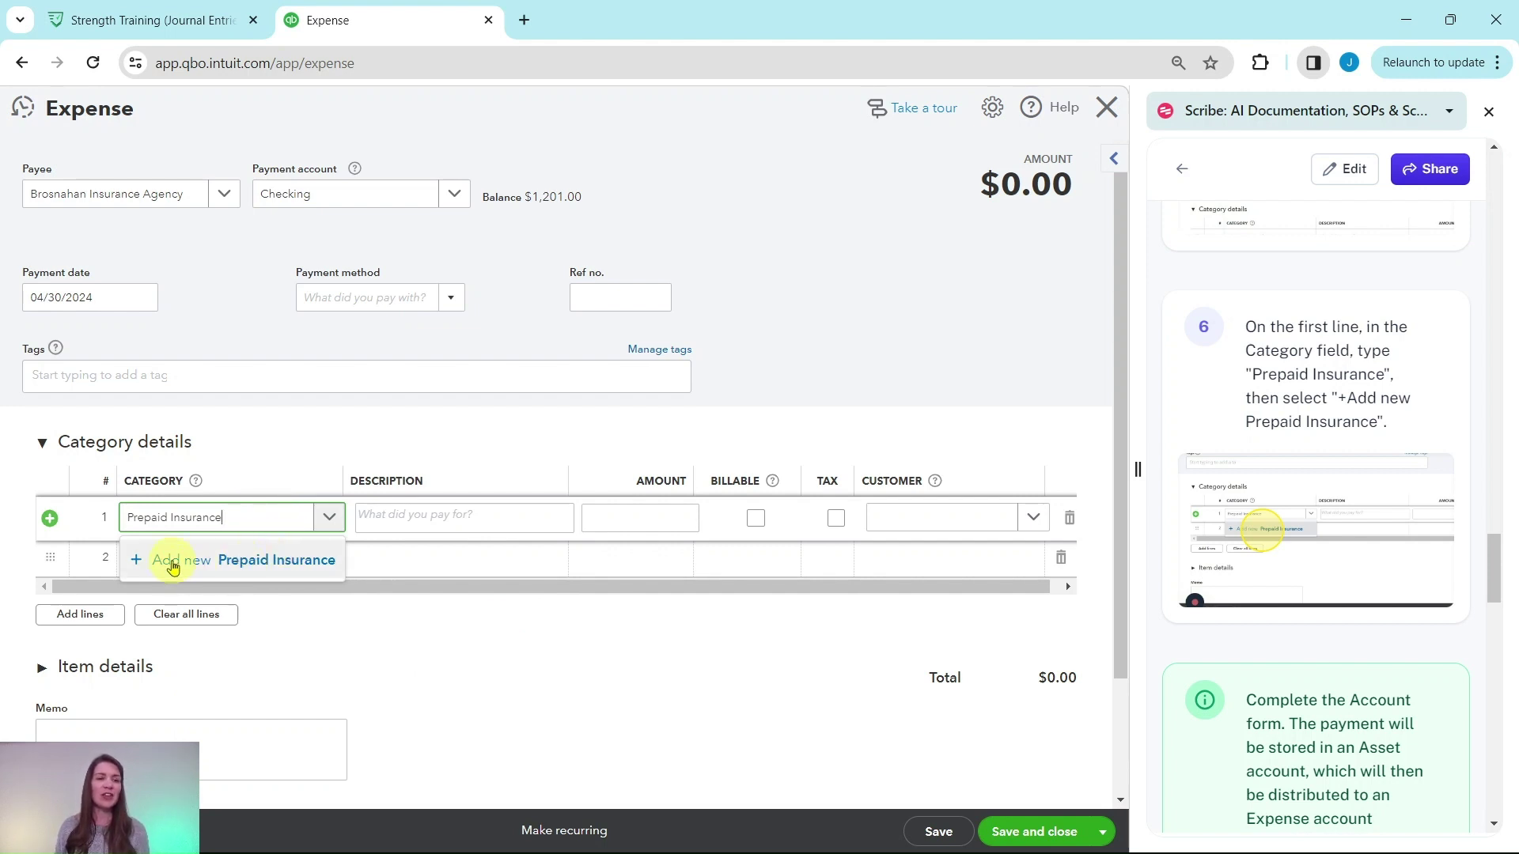
pyautogui.click(203, 565)
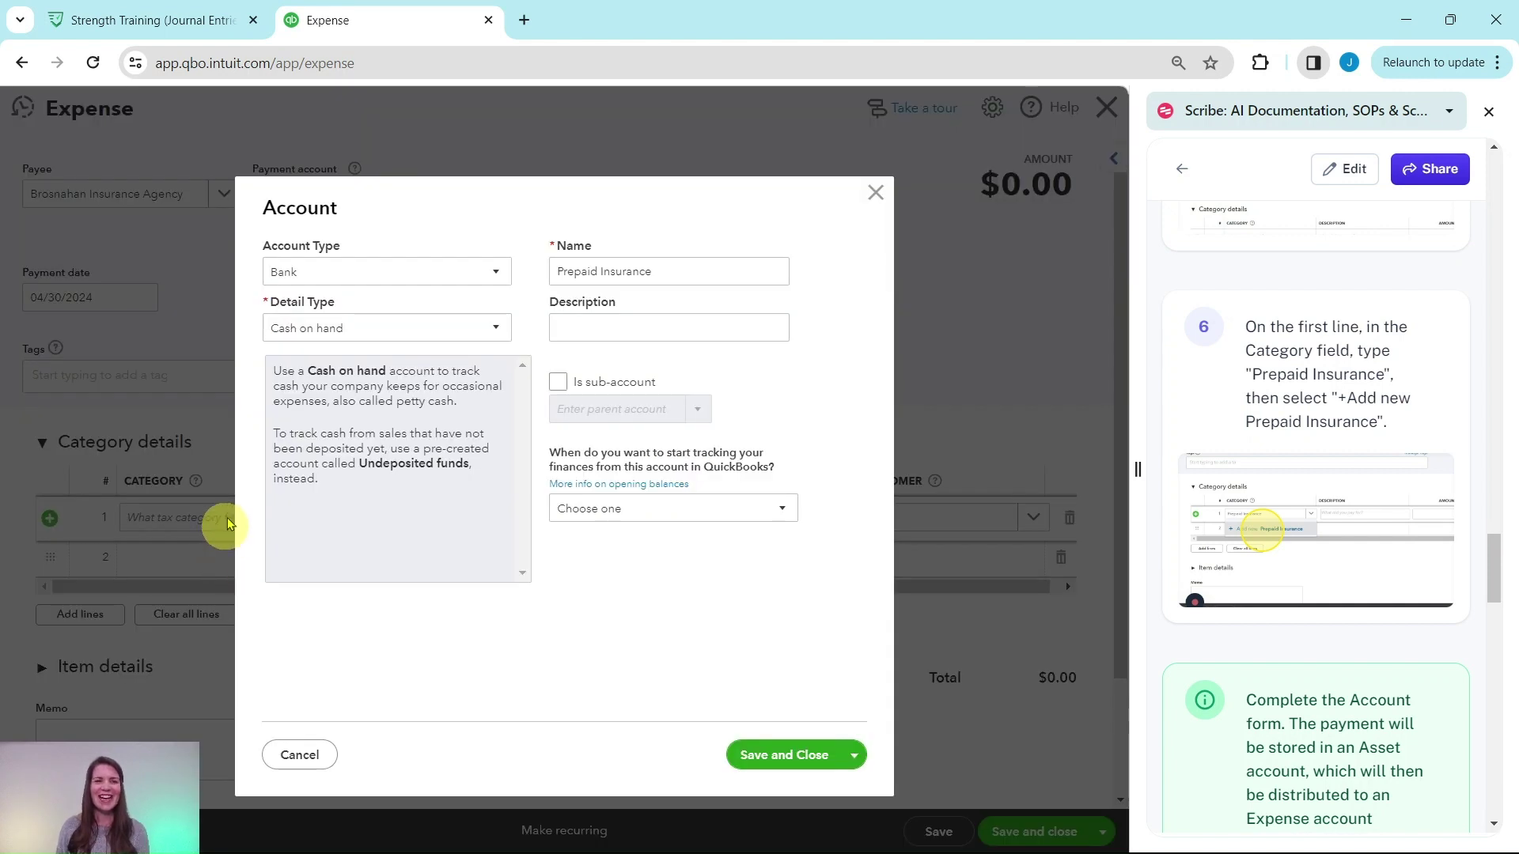
# Set the account type of the new Prepaid Insurance account to Other Current Assets
pyautogui.scroll(-4, 1297, 613)
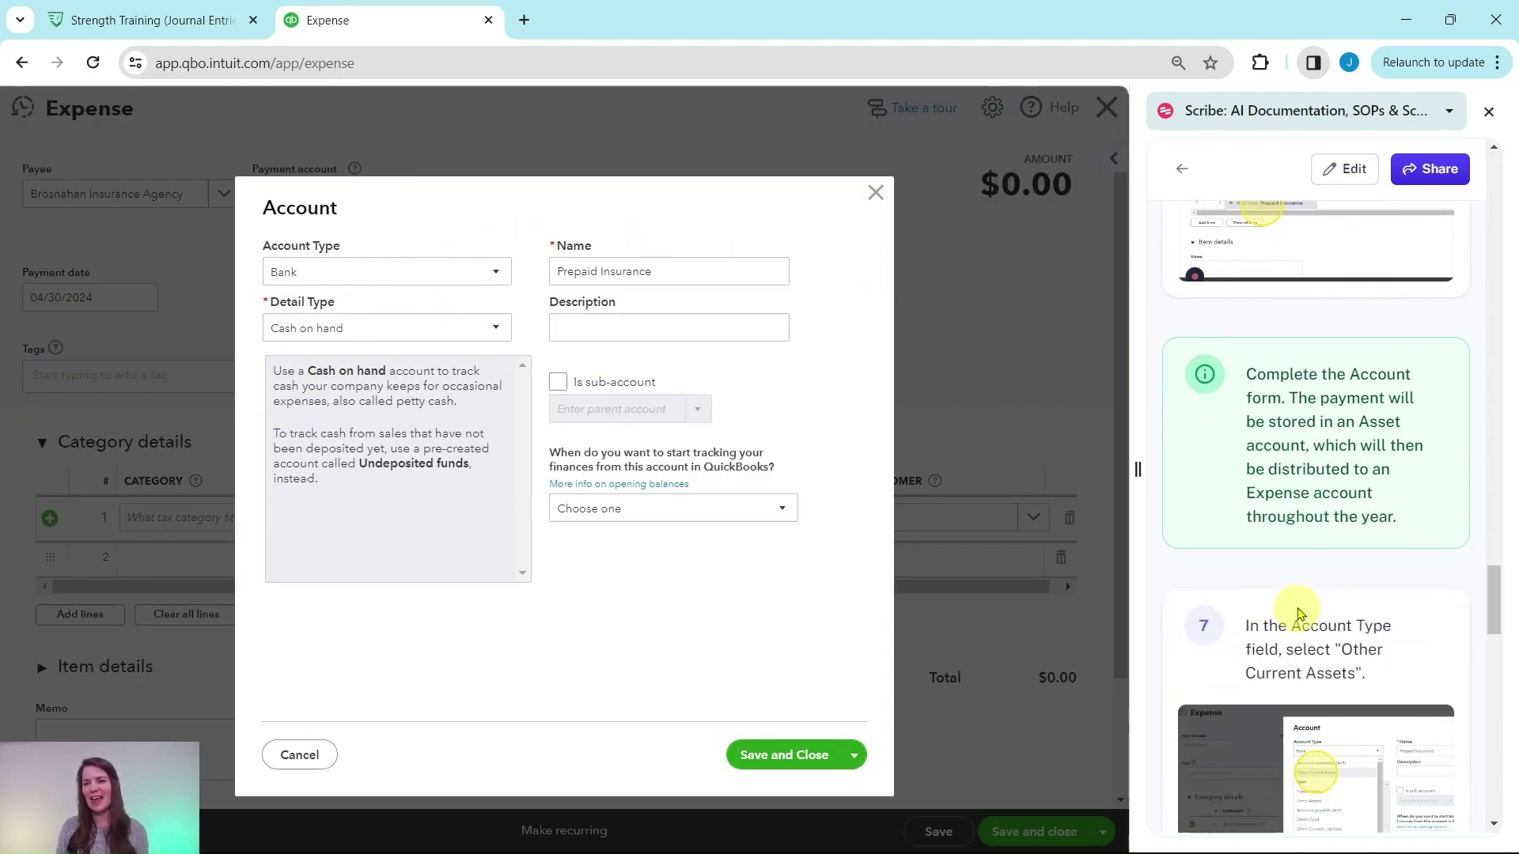
pyautogui.scroll(-1, 1300, 613)
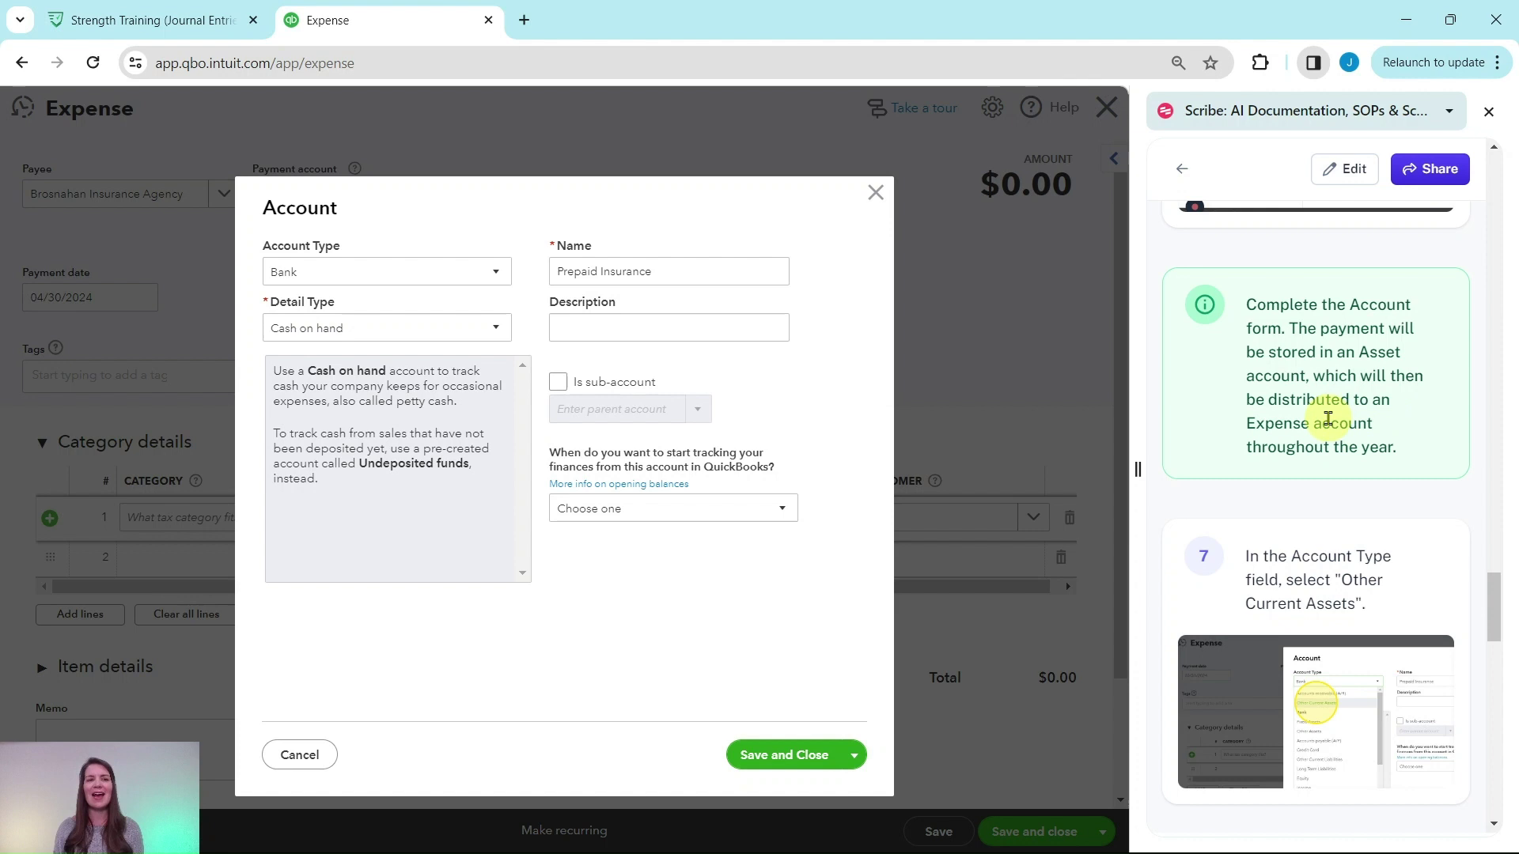
pyautogui.scroll(-3, 1328, 420)
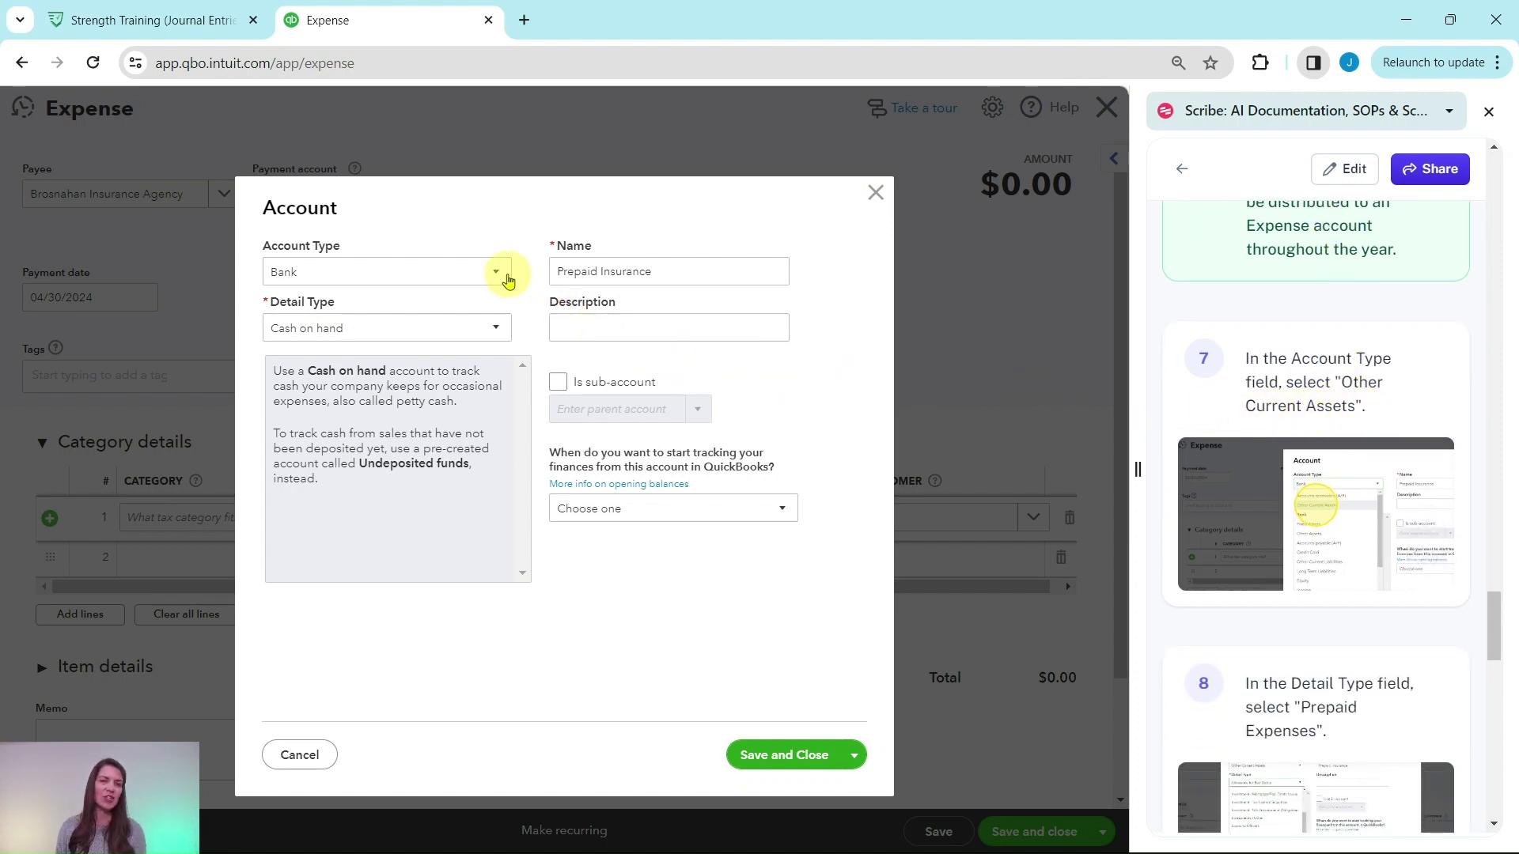
pyautogui.click(498, 275)
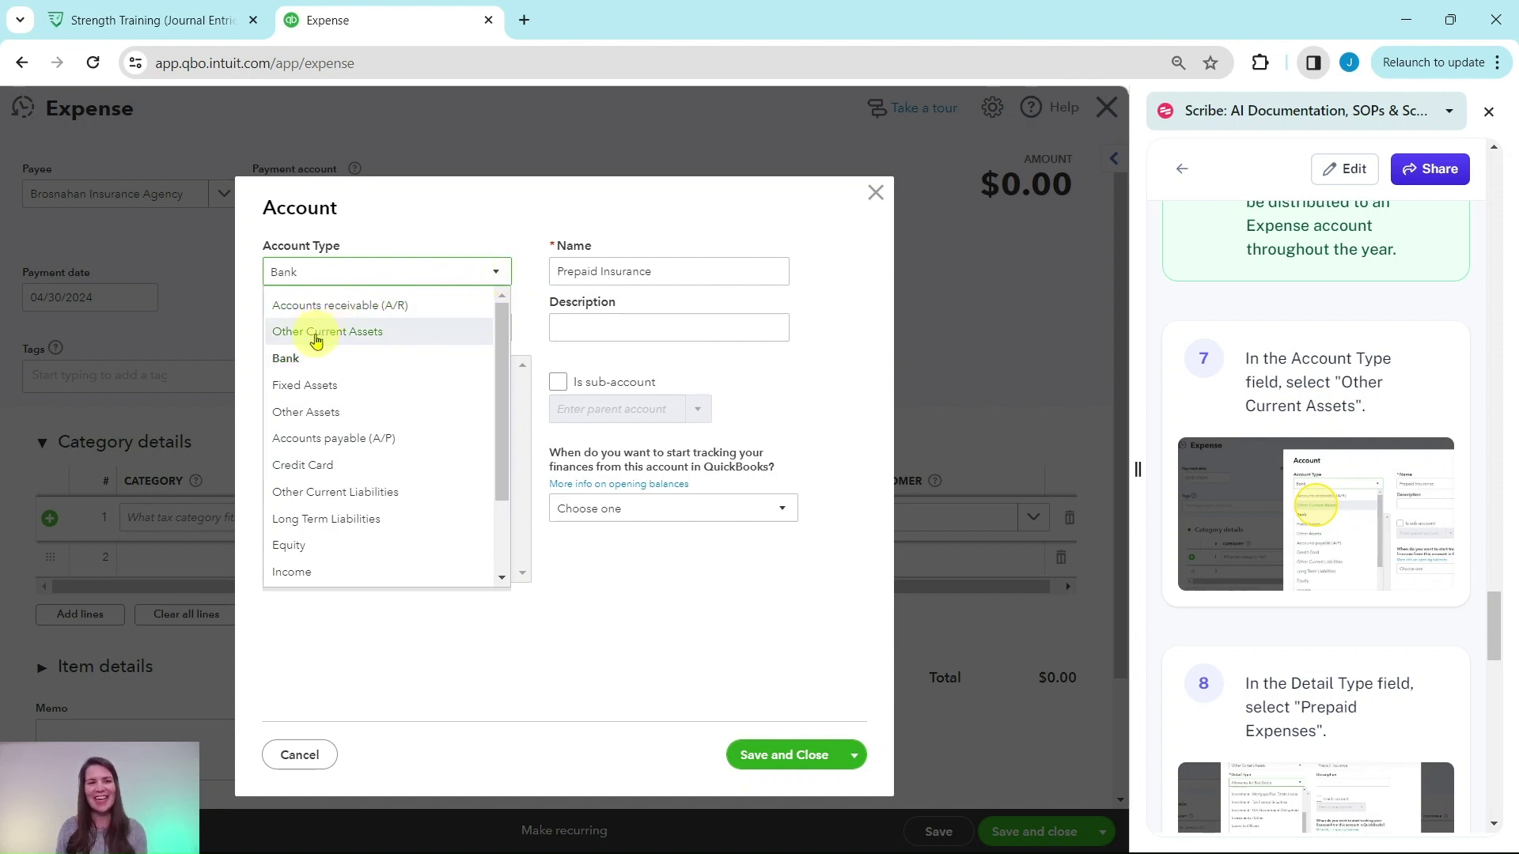
pyautogui.click(316, 336)
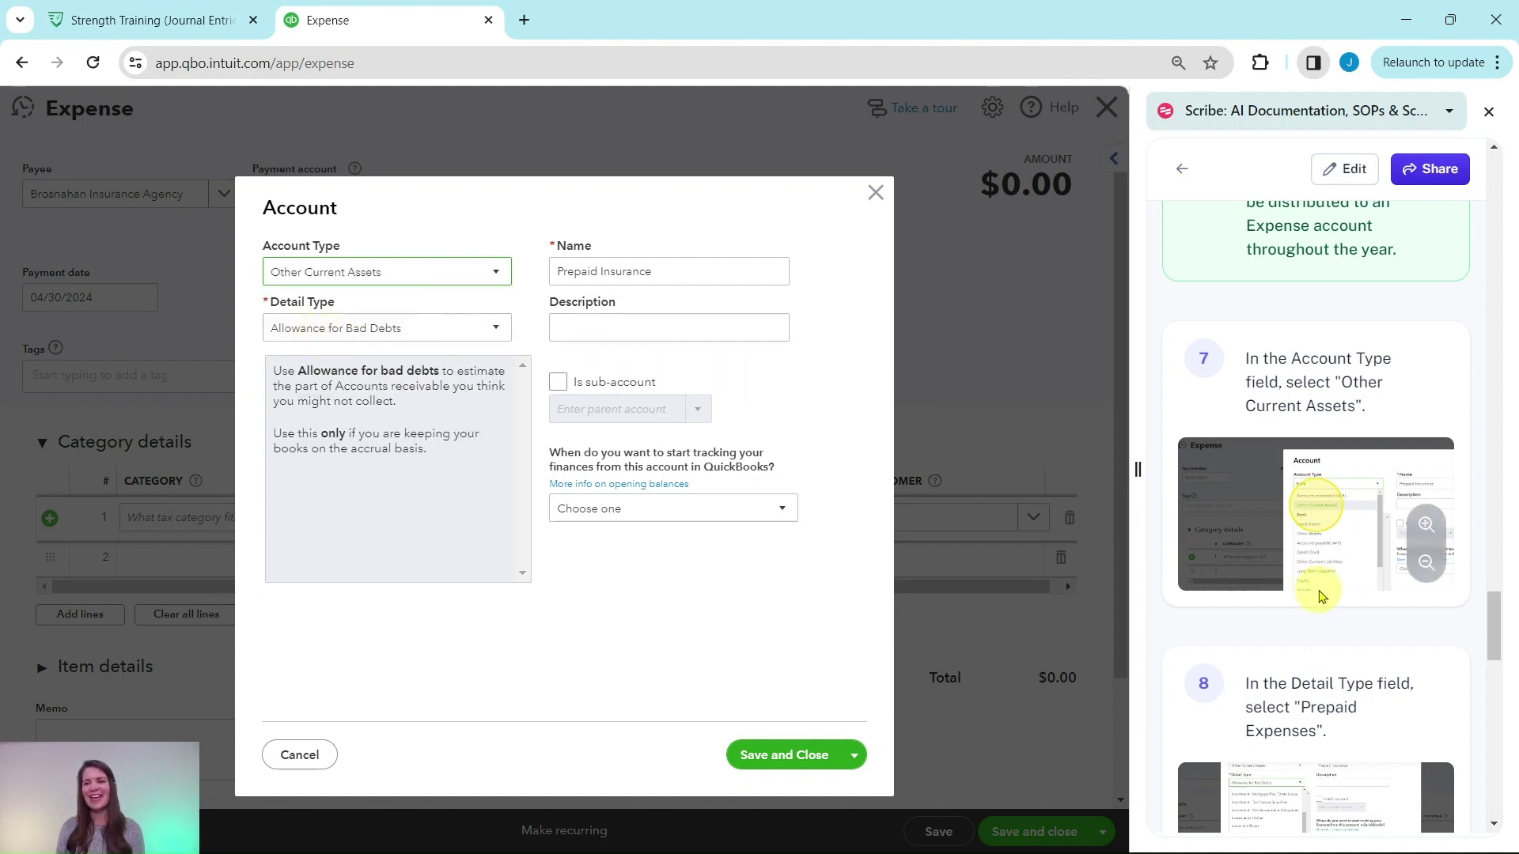
pyautogui.scroll(-3, 1321, 576)
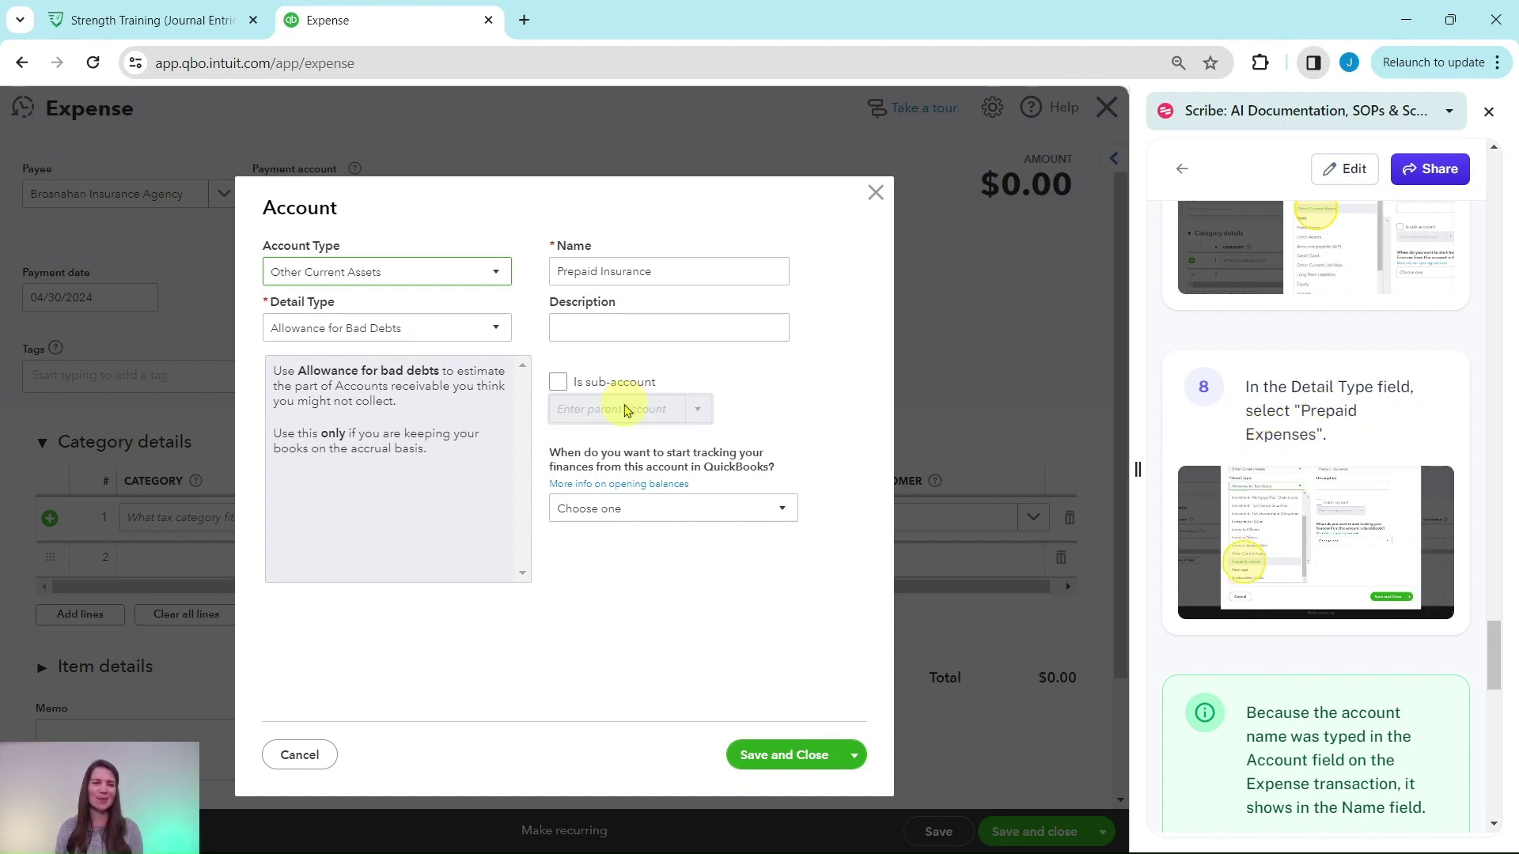
# Set the new Prepaid Insurance account's detail type to Prepaid Expenses, then save and close the account
pyautogui.click(498, 329)
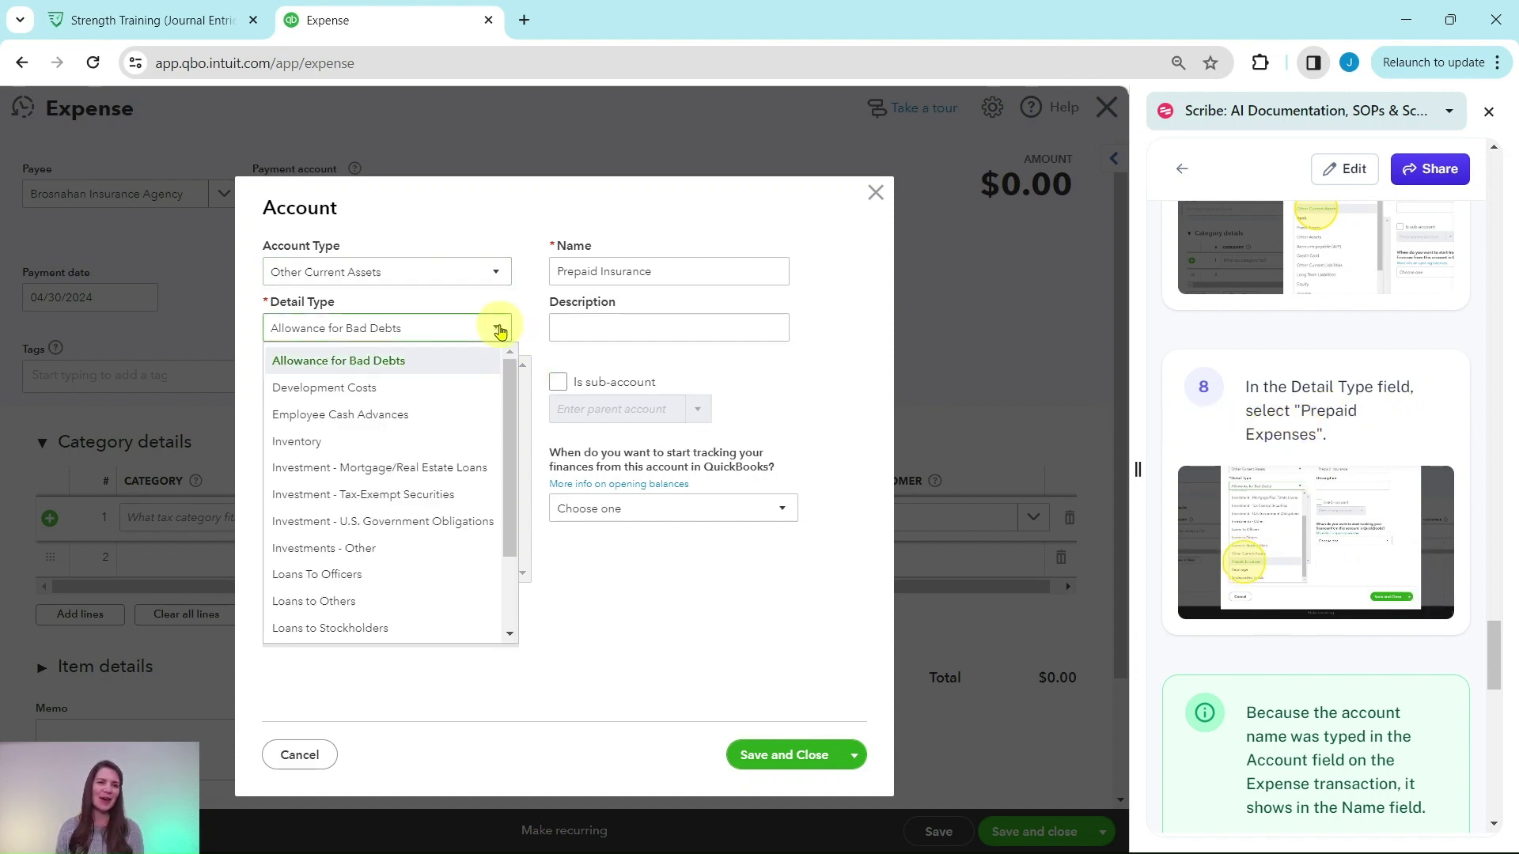
pyautogui.scroll(-2, 423, 392)
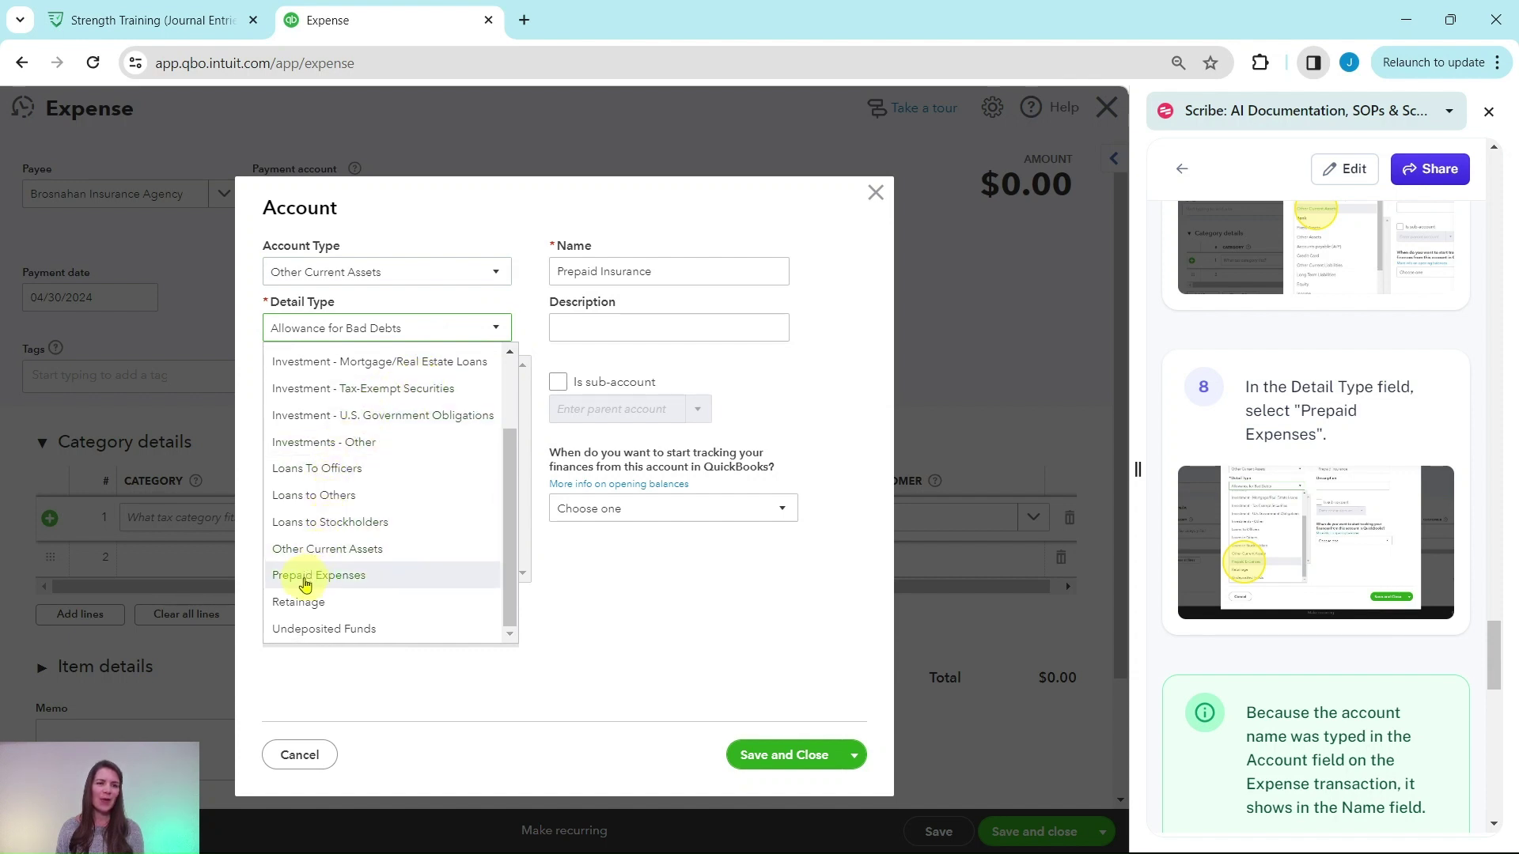
pyautogui.click(319, 582)
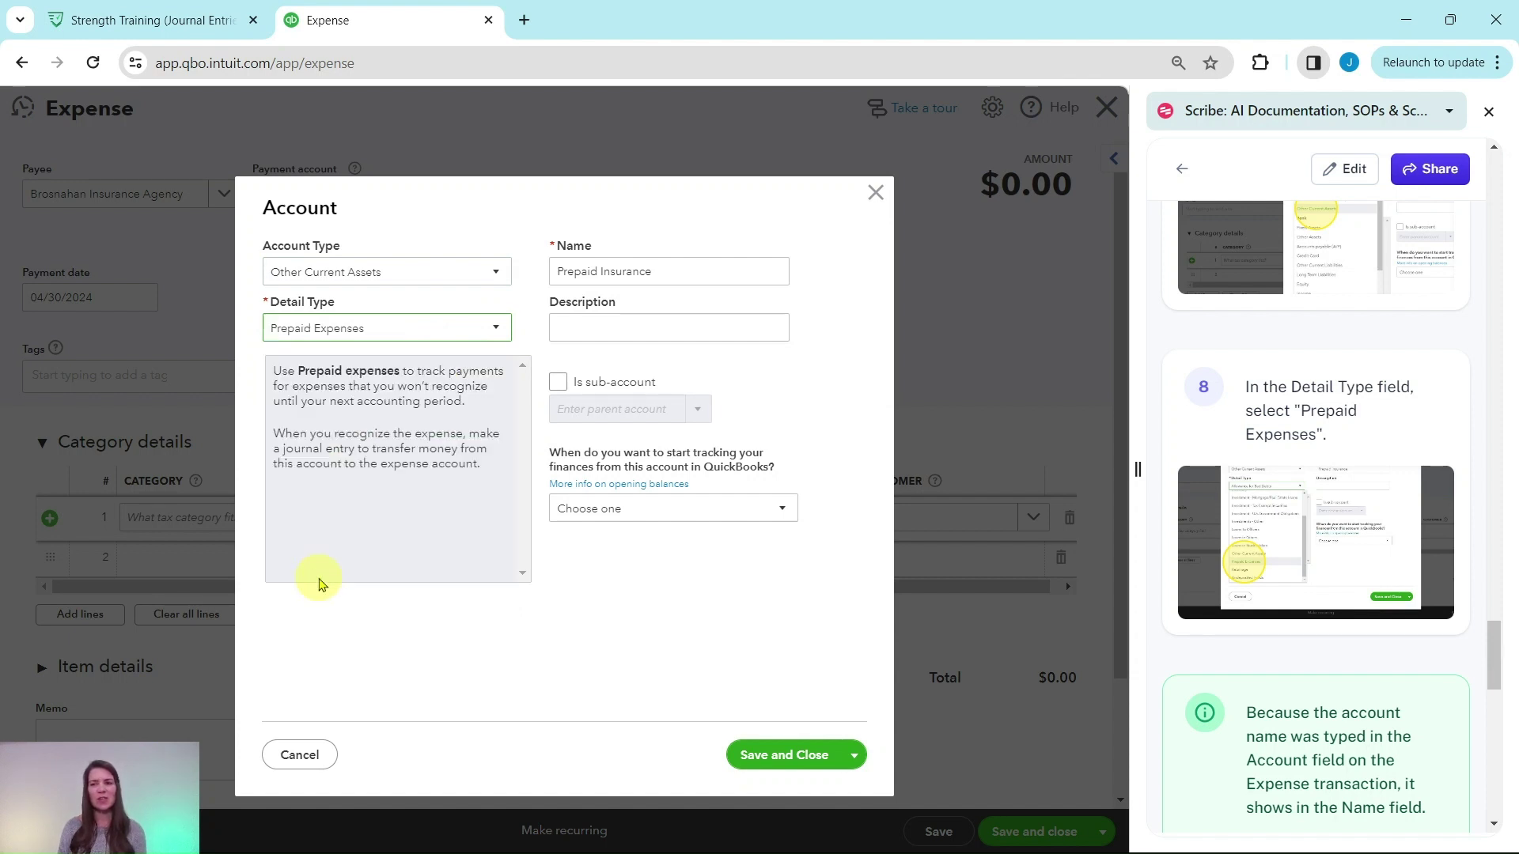
pyautogui.scroll(-4, 1363, 501)
pyautogui.scroll(-1, 1376, 488)
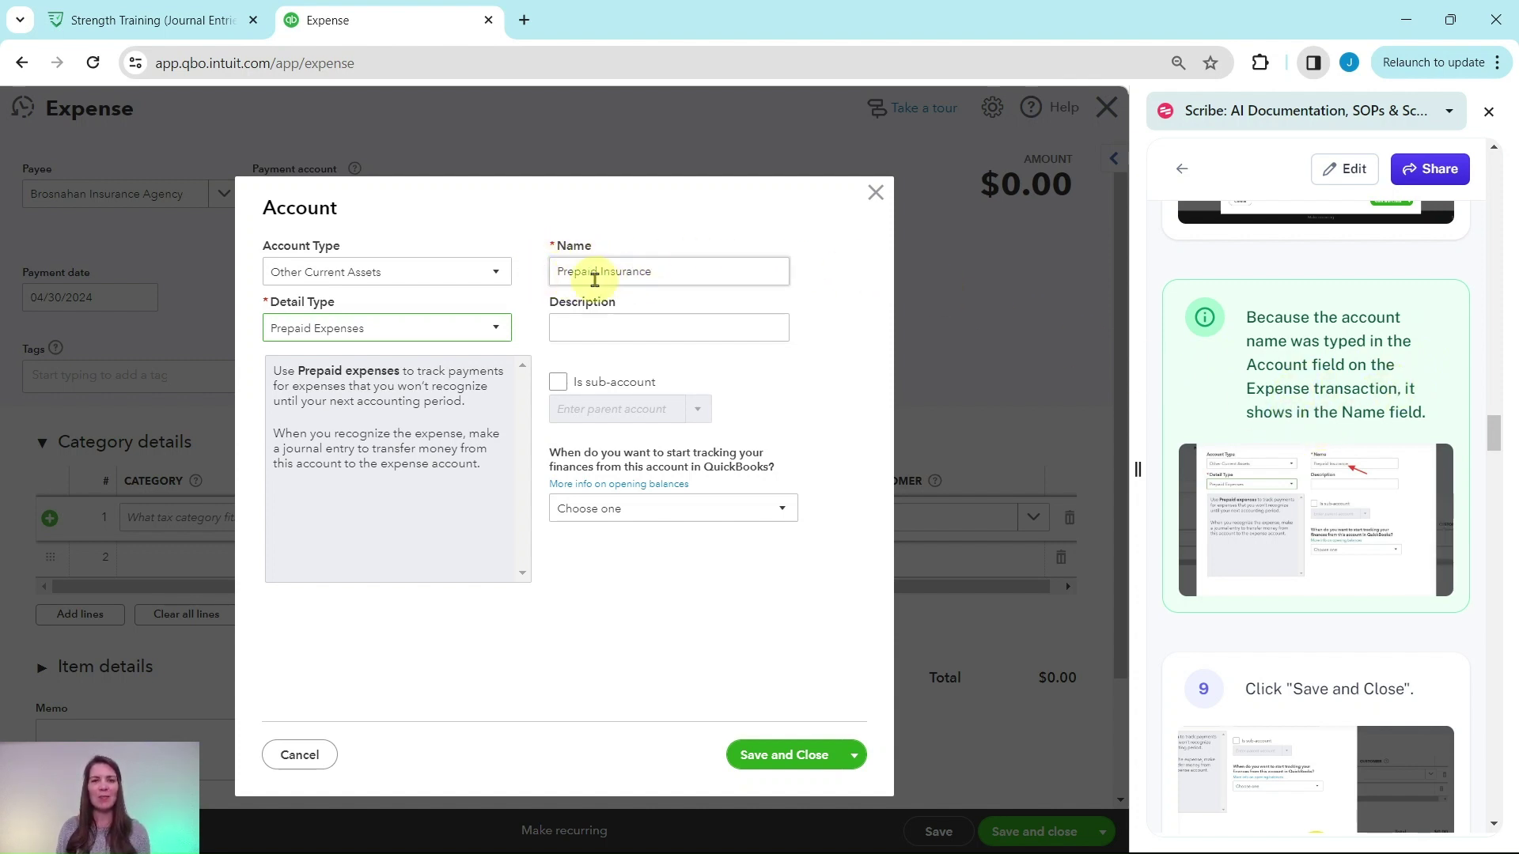
pyautogui.click(689, 314)
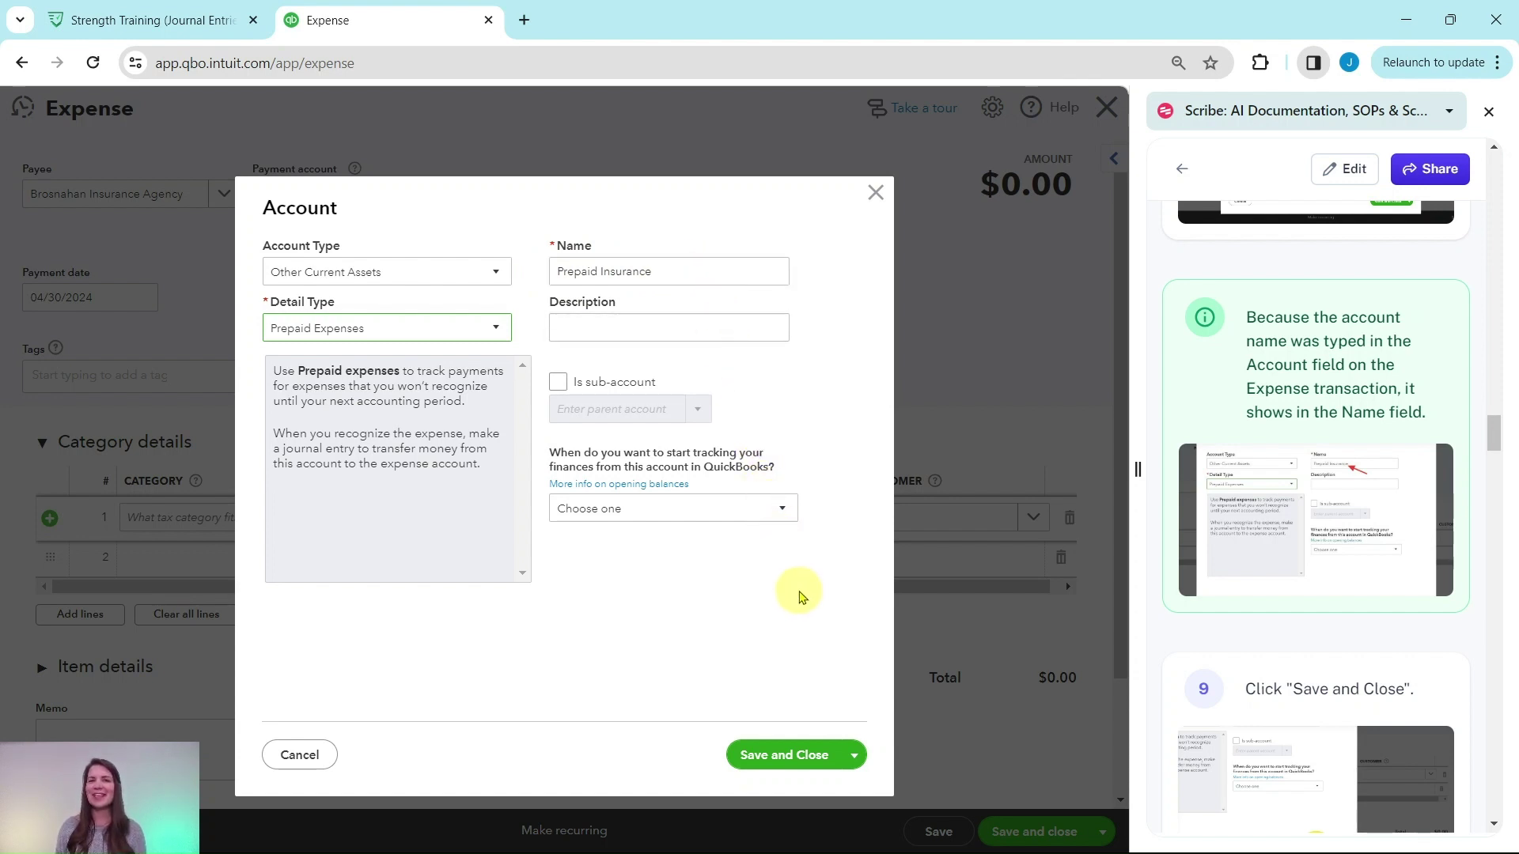
pyautogui.click(782, 756)
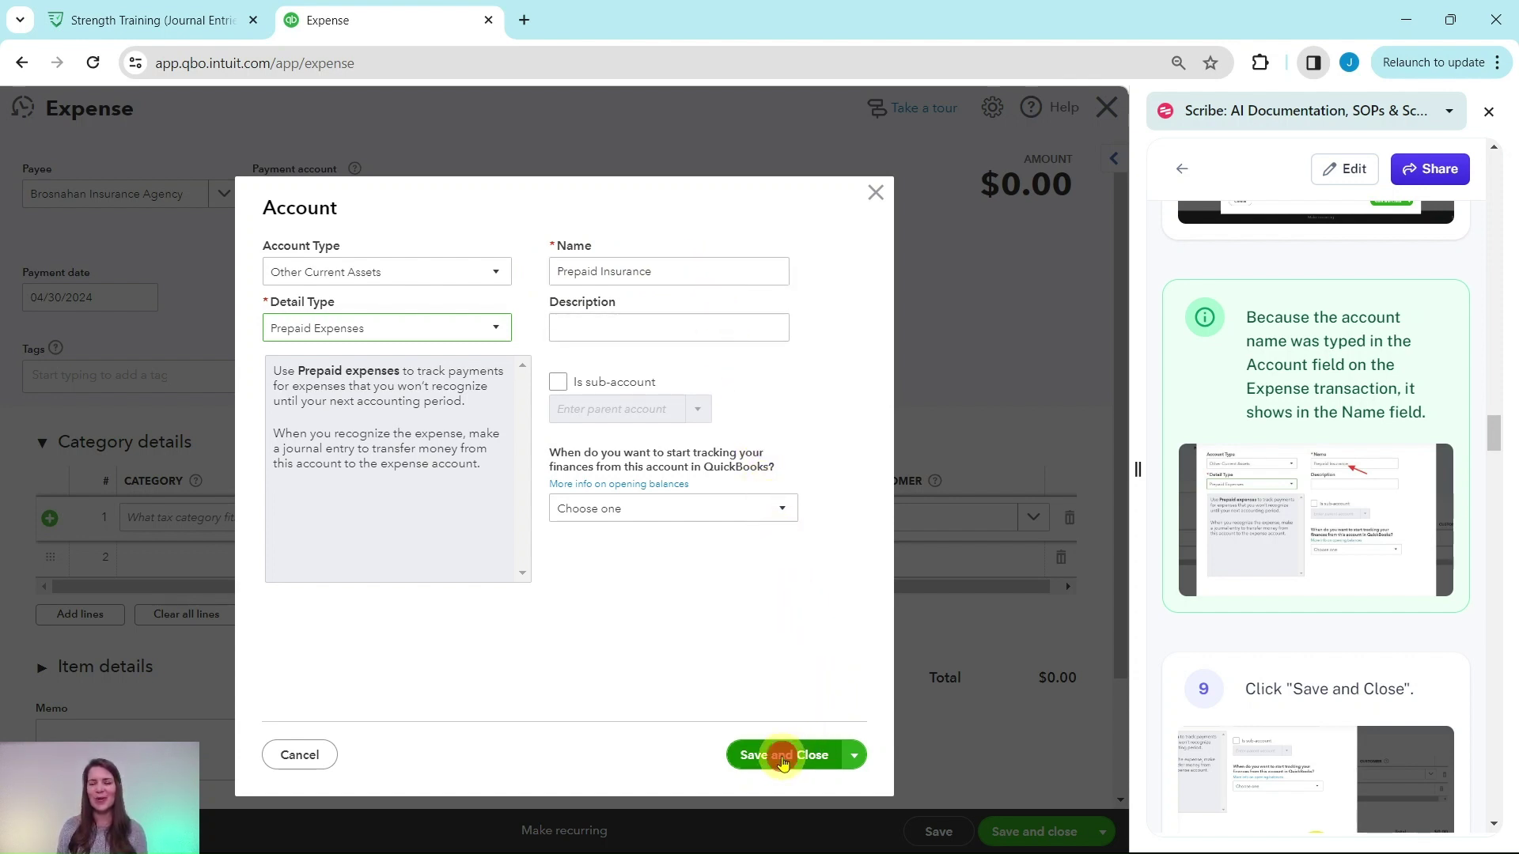
# Describe the expense's Prepaid Insurance line as "Coverage for 12 month starting 5/1"
pyautogui.scroll(-3, 1324, 577)
pyautogui.scroll(-4, 1326, 582)
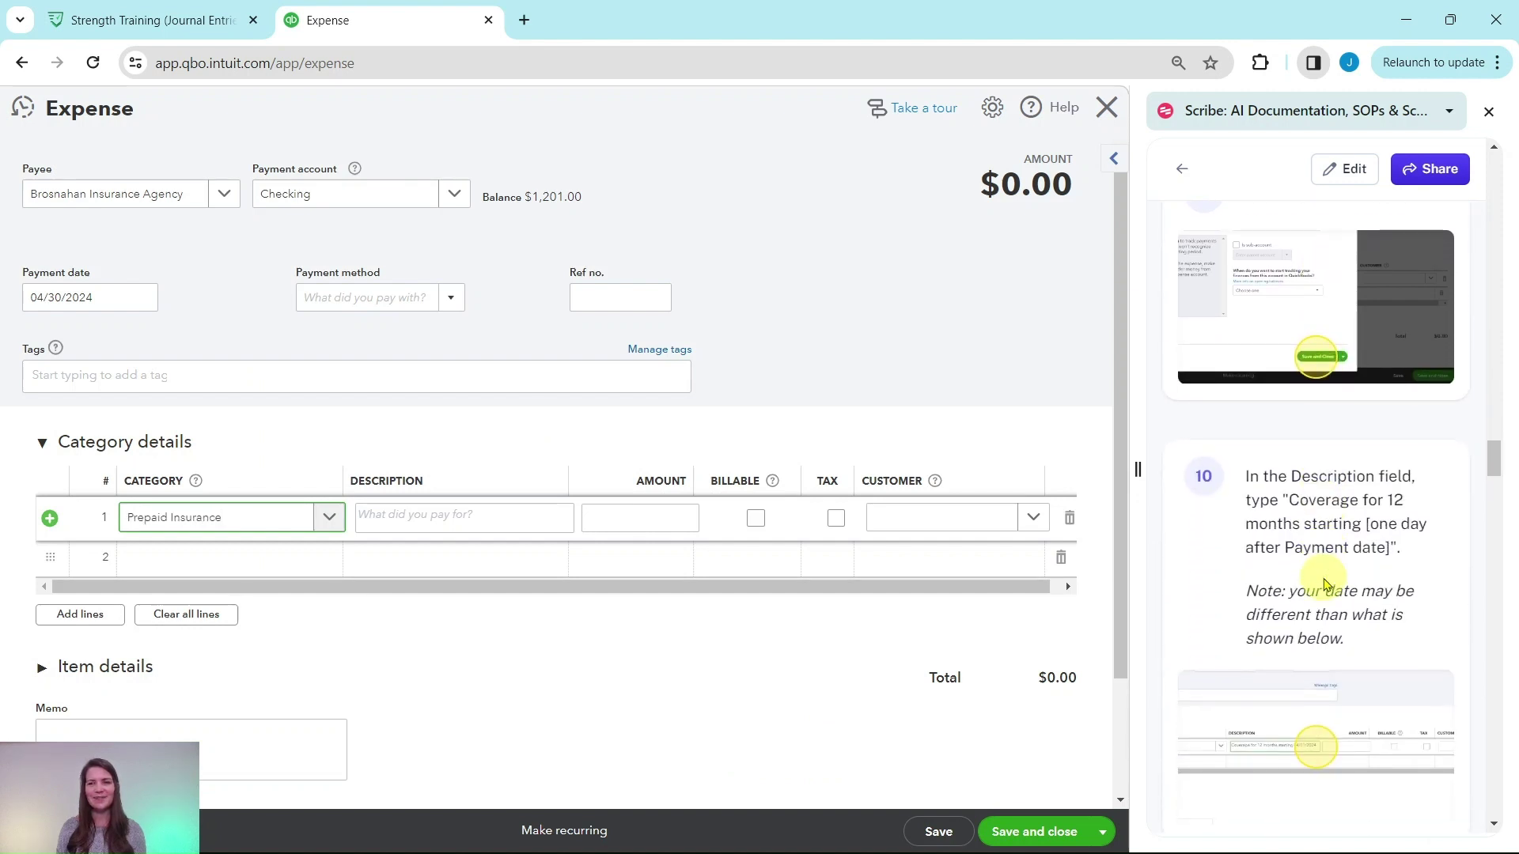
pyautogui.scroll(3, 1356, 516)
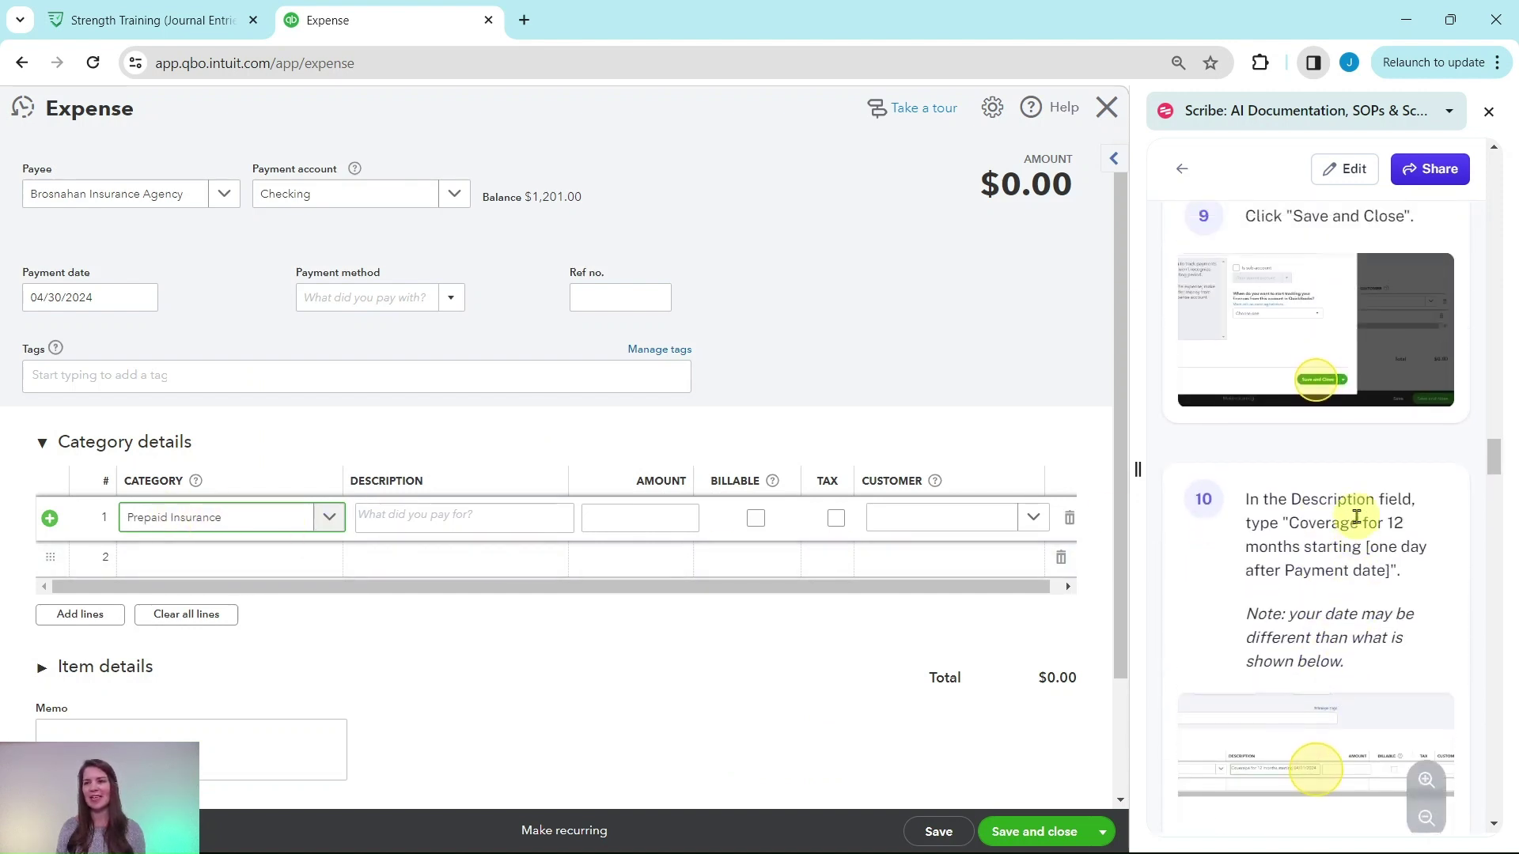
pyautogui.scroll(-4, 1356, 516)
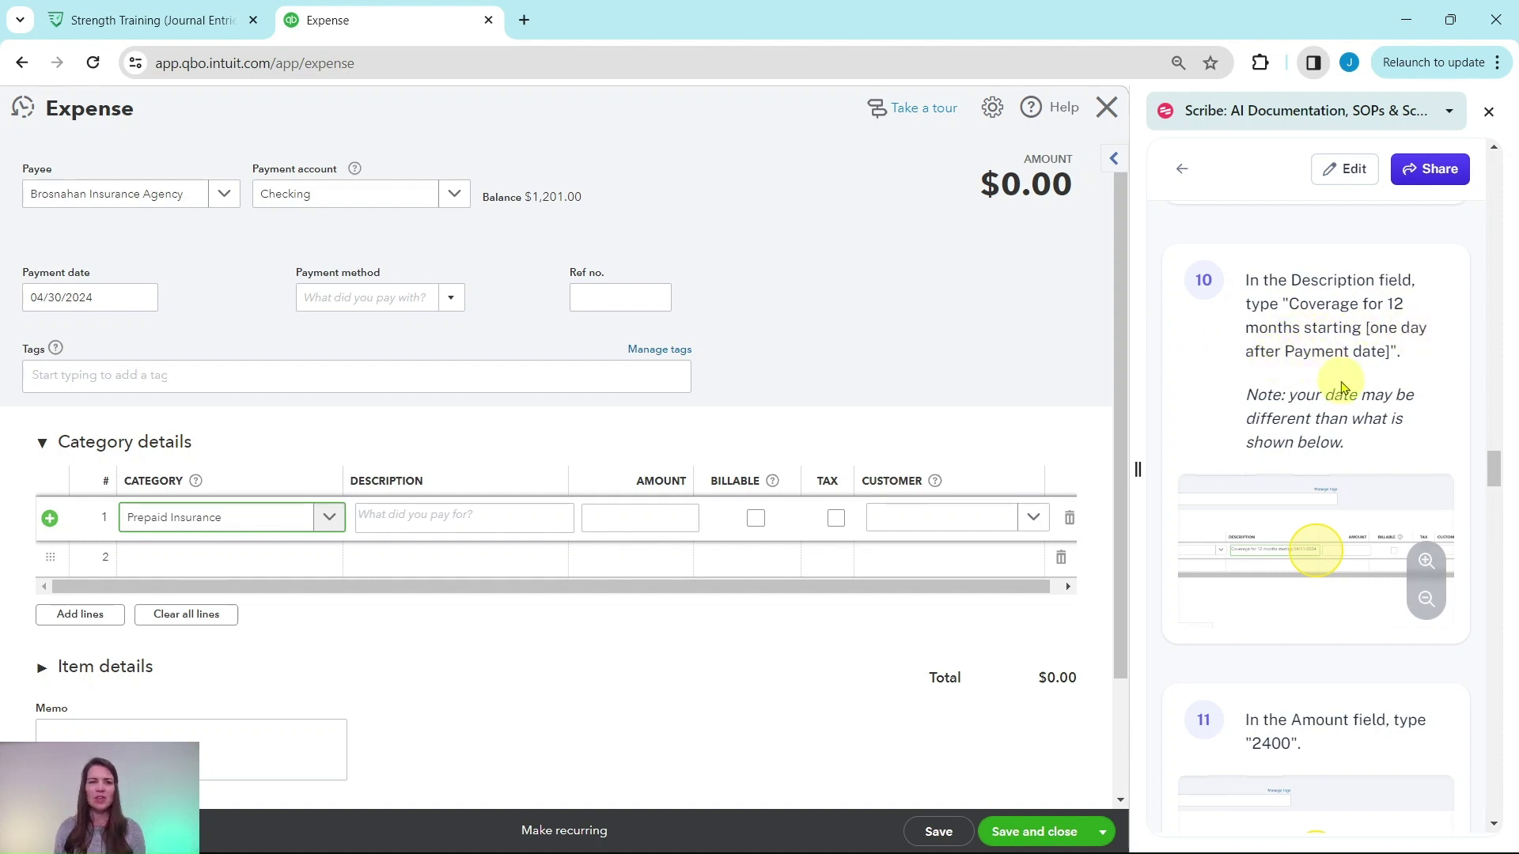
pyautogui.click(510, 524)
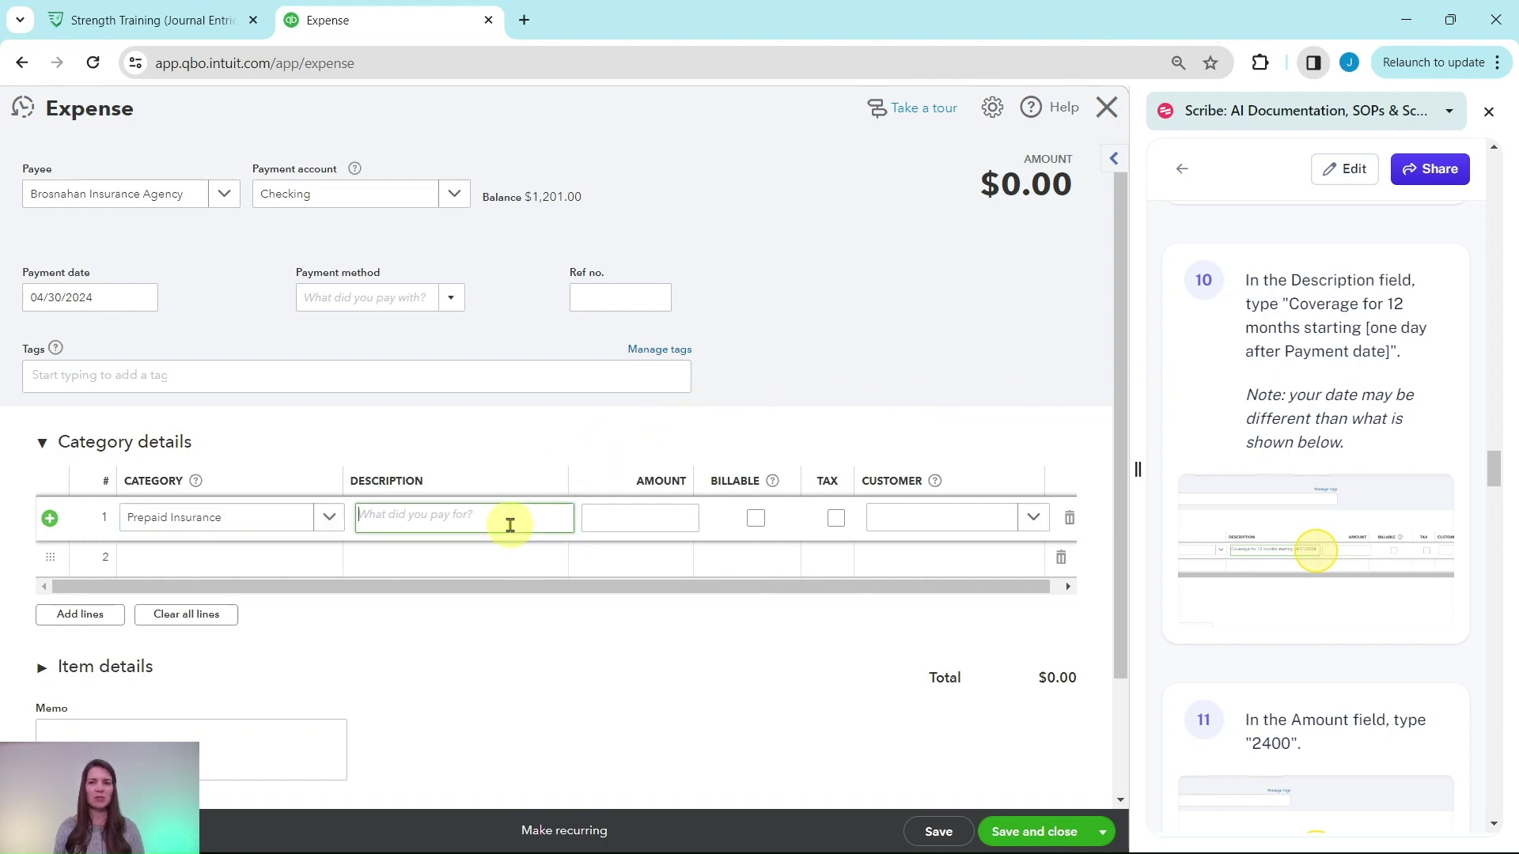
pyautogui.write('Coverage for 12')
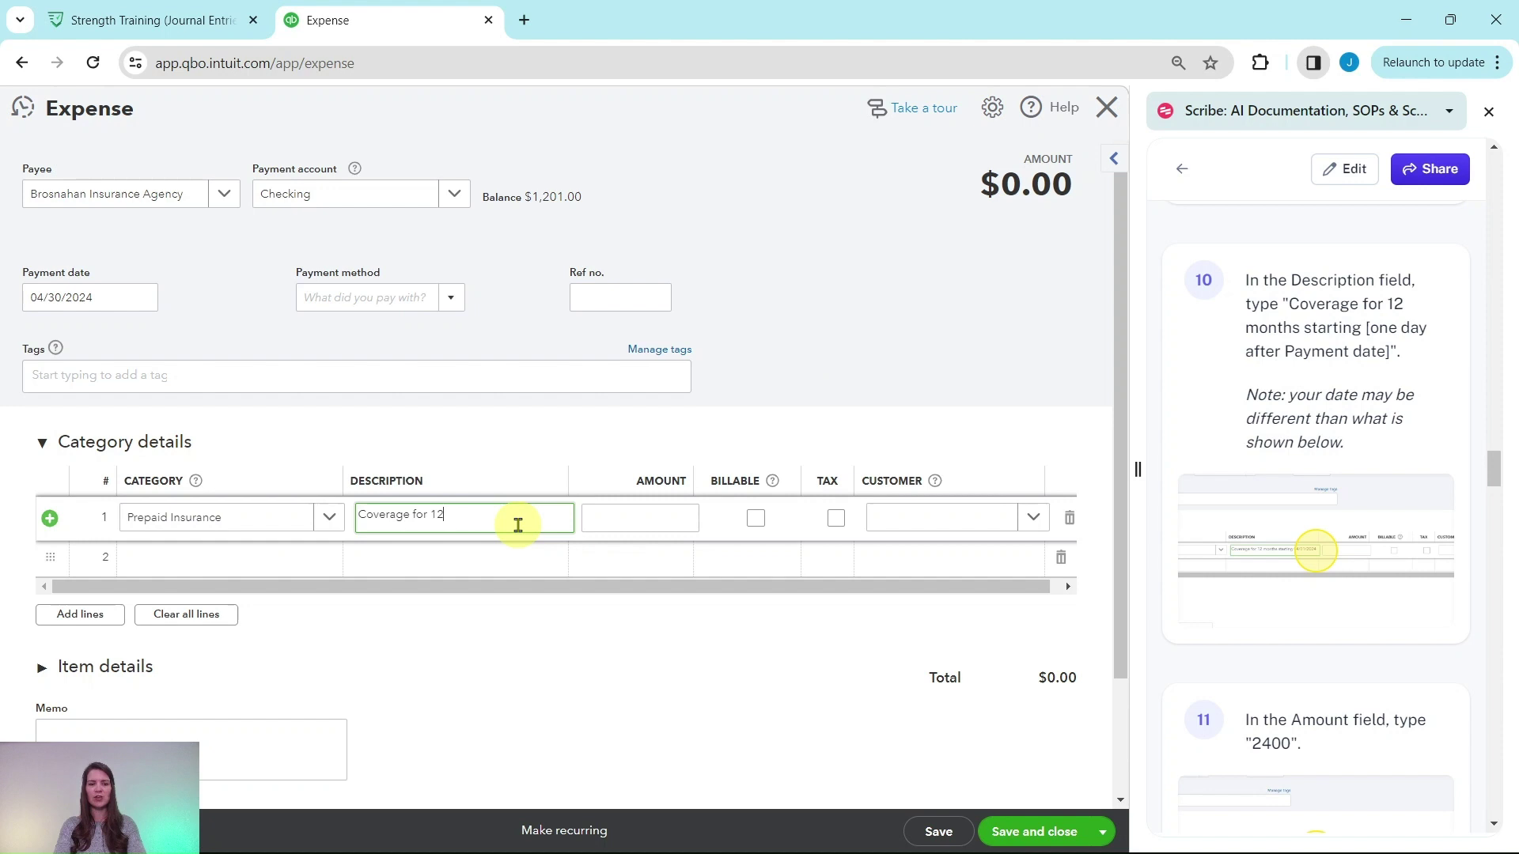
pyautogui.write(' month starting 5/1')
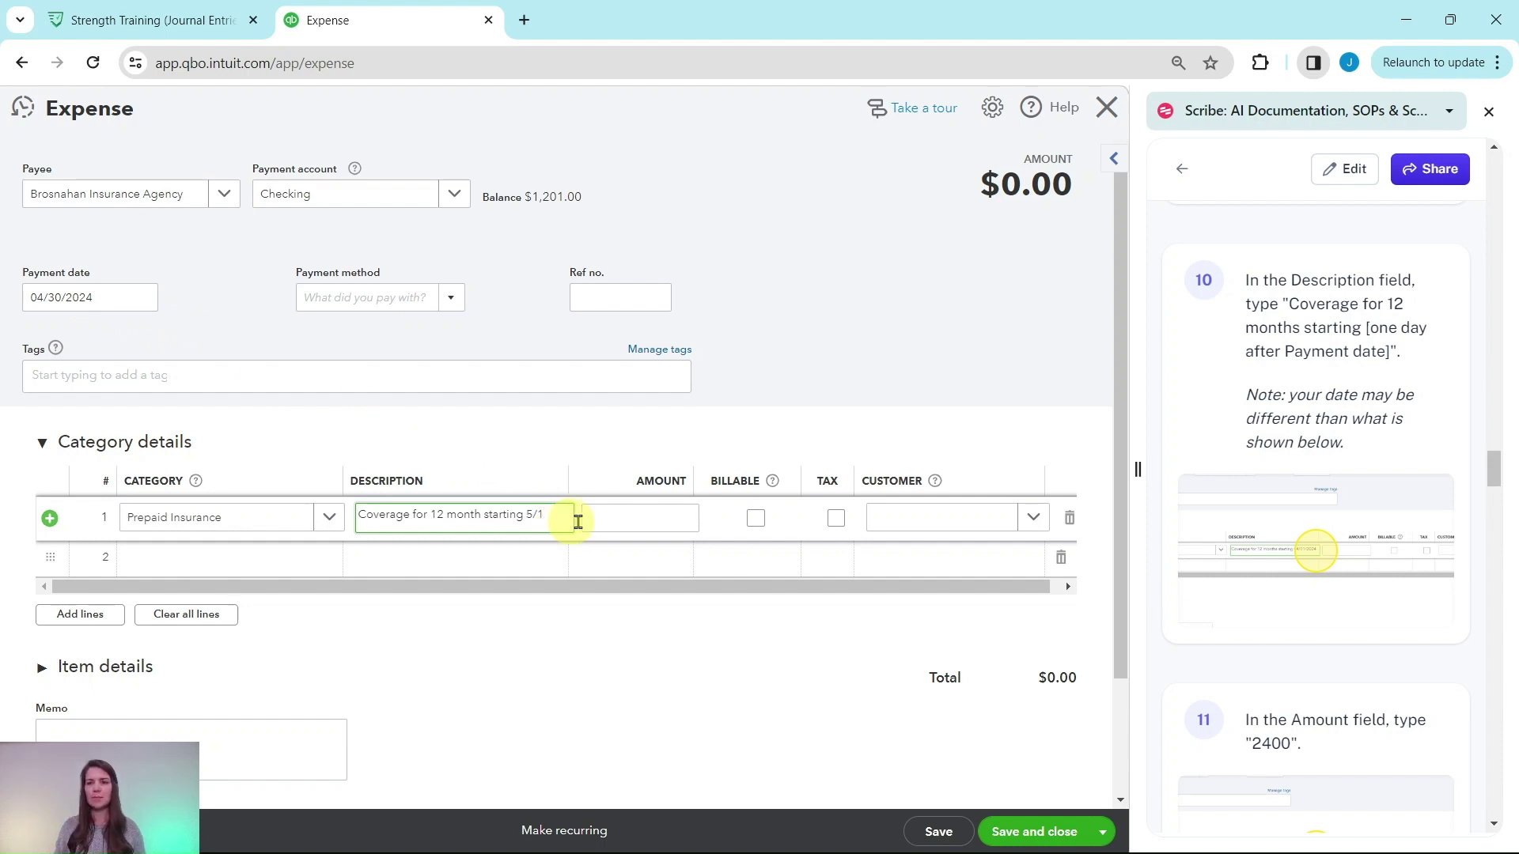
# Set the Prepaid Insurance line's amount to 2400, then save and close the expense
pyautogui.scroll(-6, 1250, 524)
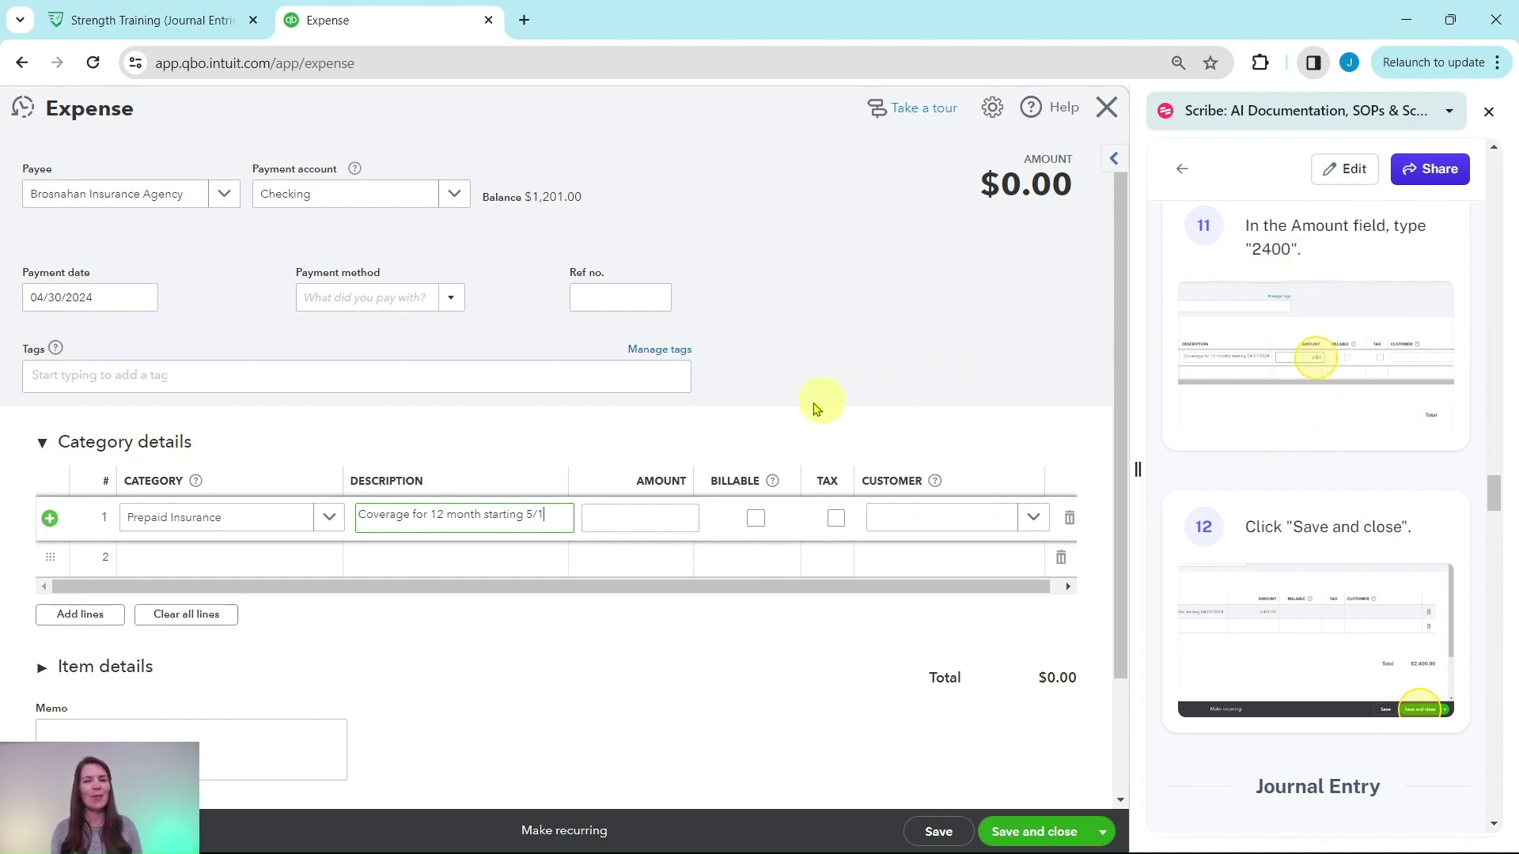
pyautogui.click(685, 521)
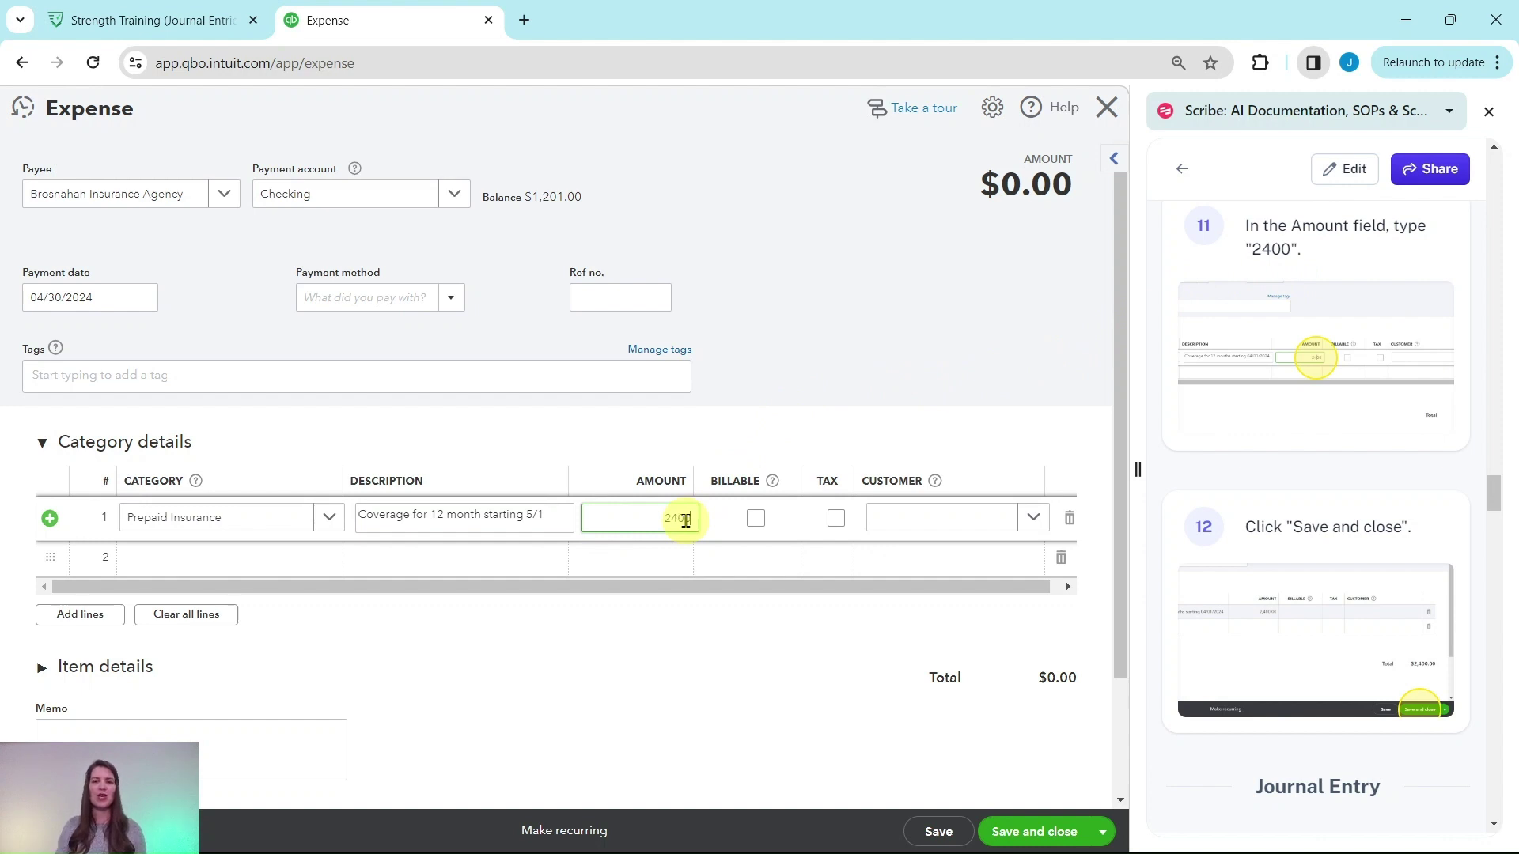
pyautogui.click(712, 520)
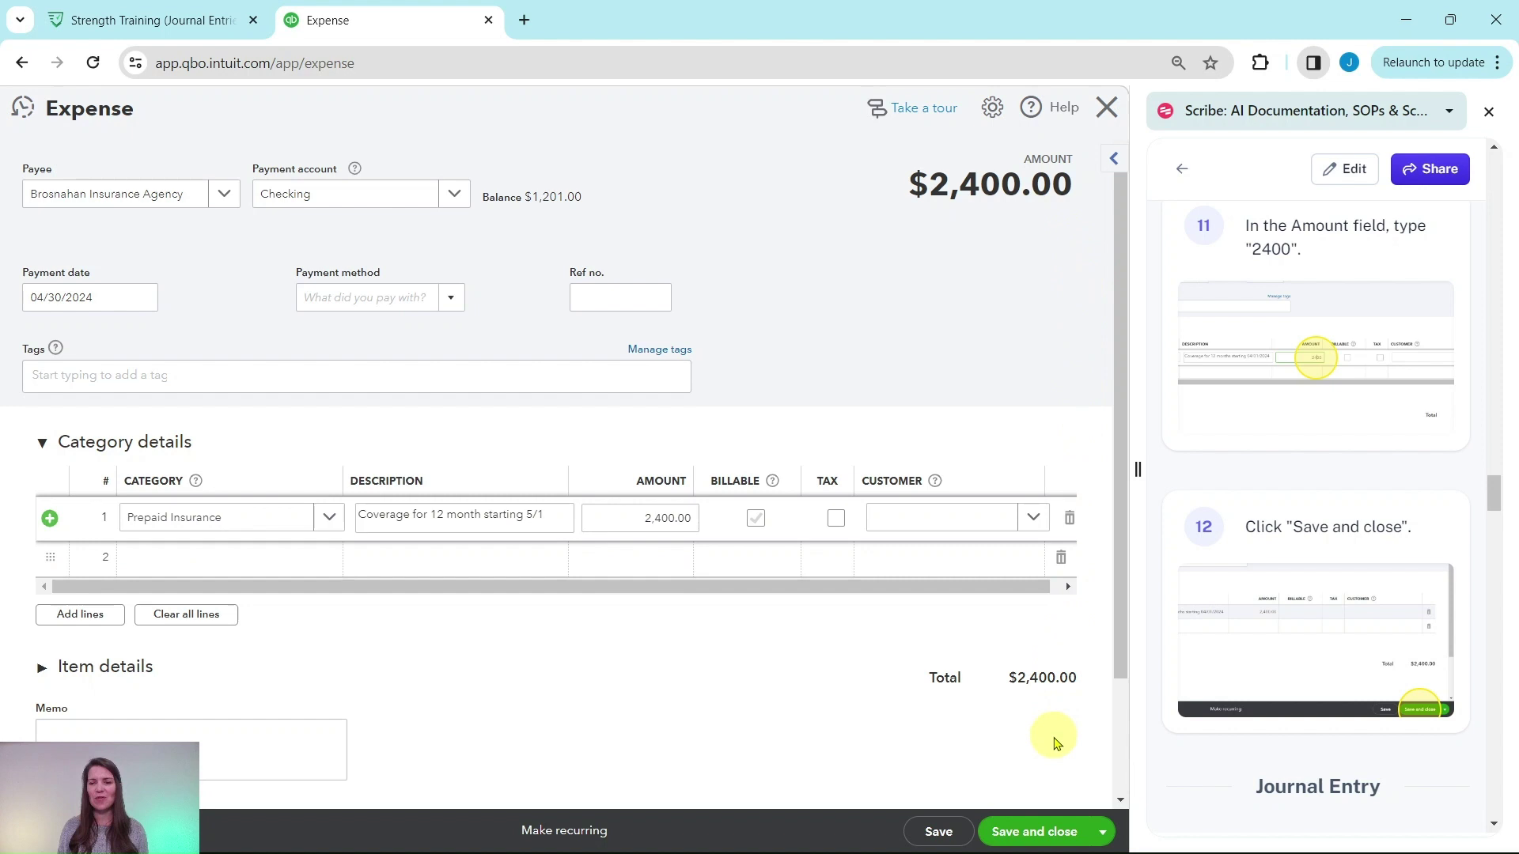
pyautogui.click(1052, 832)
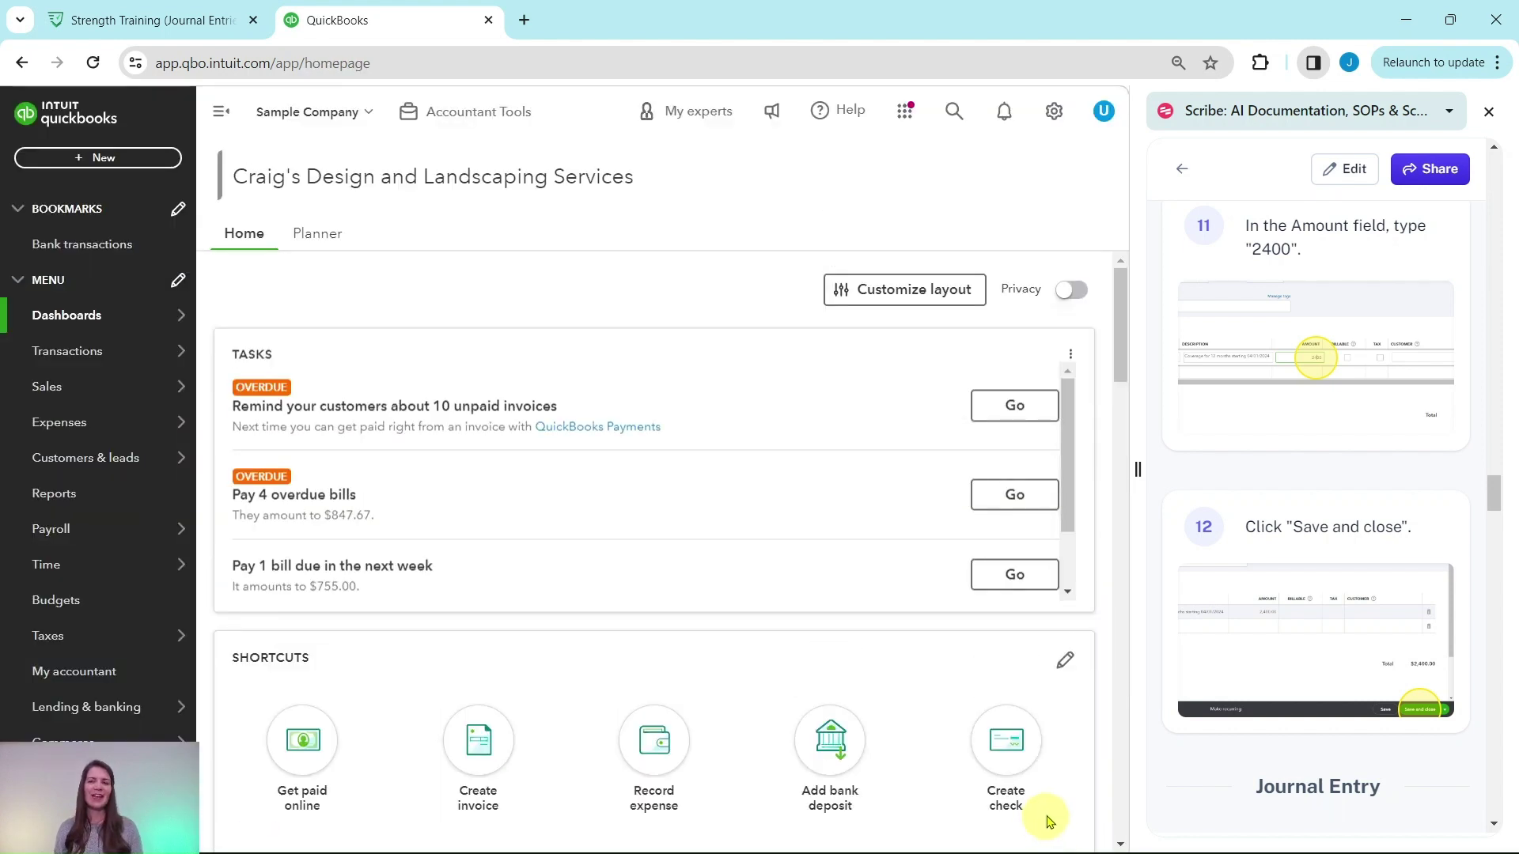
# Create a new journal entry and set its journal date to 05/01/2024
pyautogui.scroll(-5, 1322, 651)
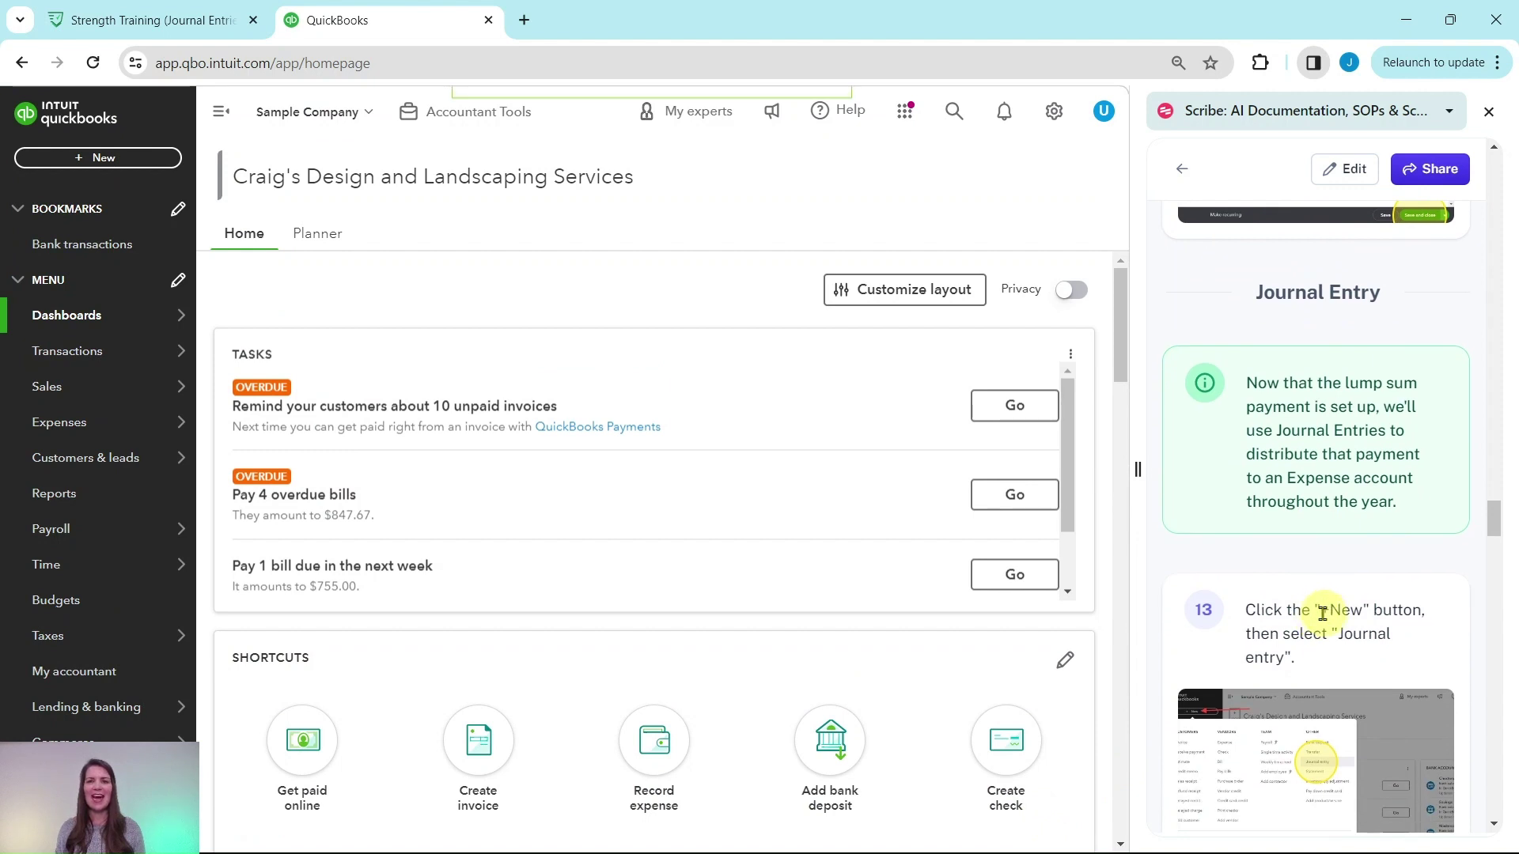
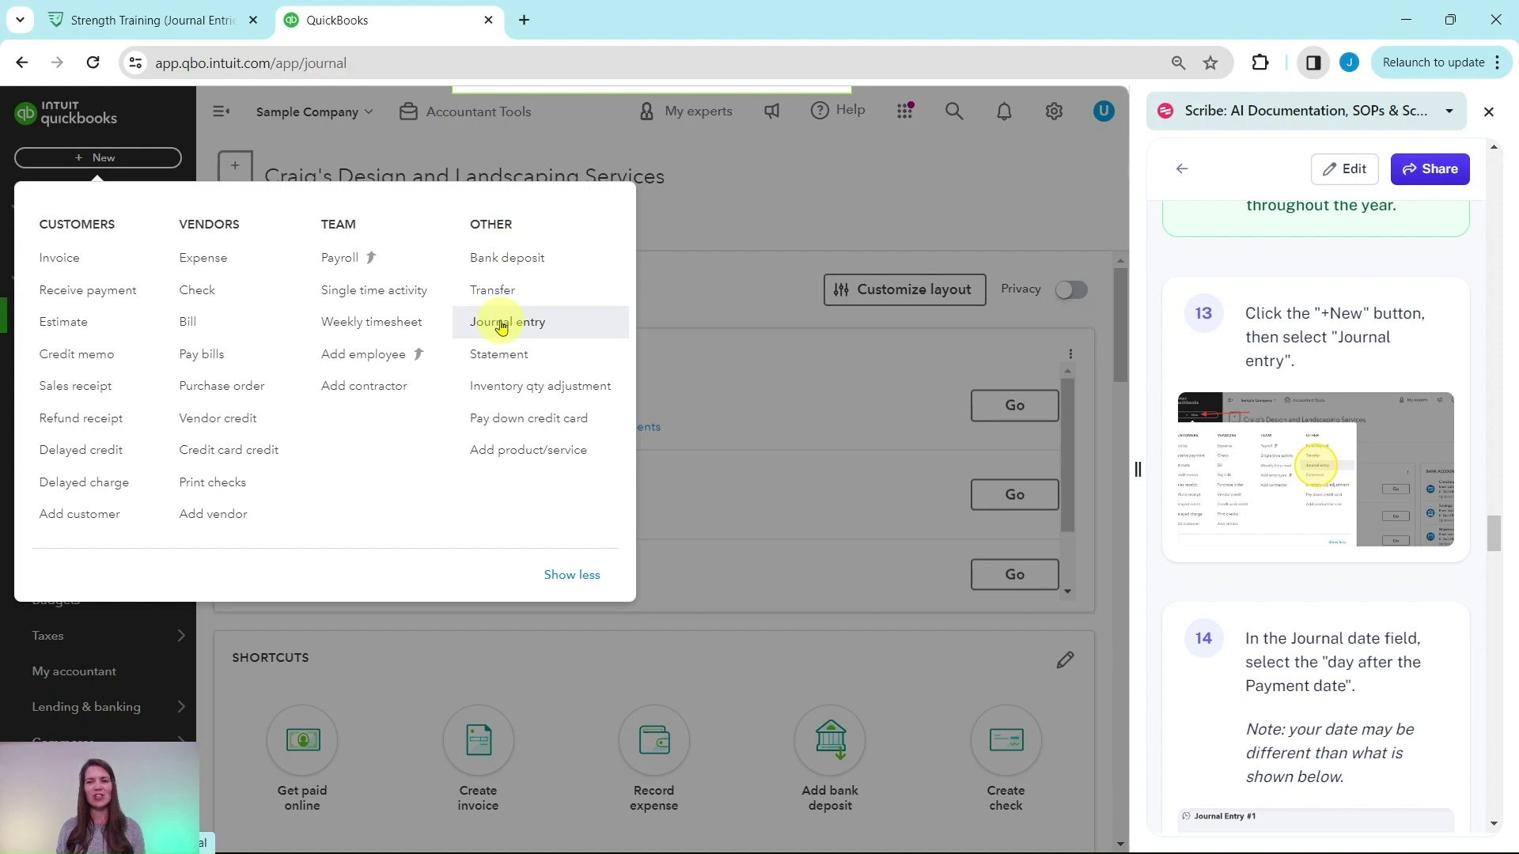
pyautogui.scroll(-1, 1329, 404)
pyautogui.scroll(-4, 1332, 387)
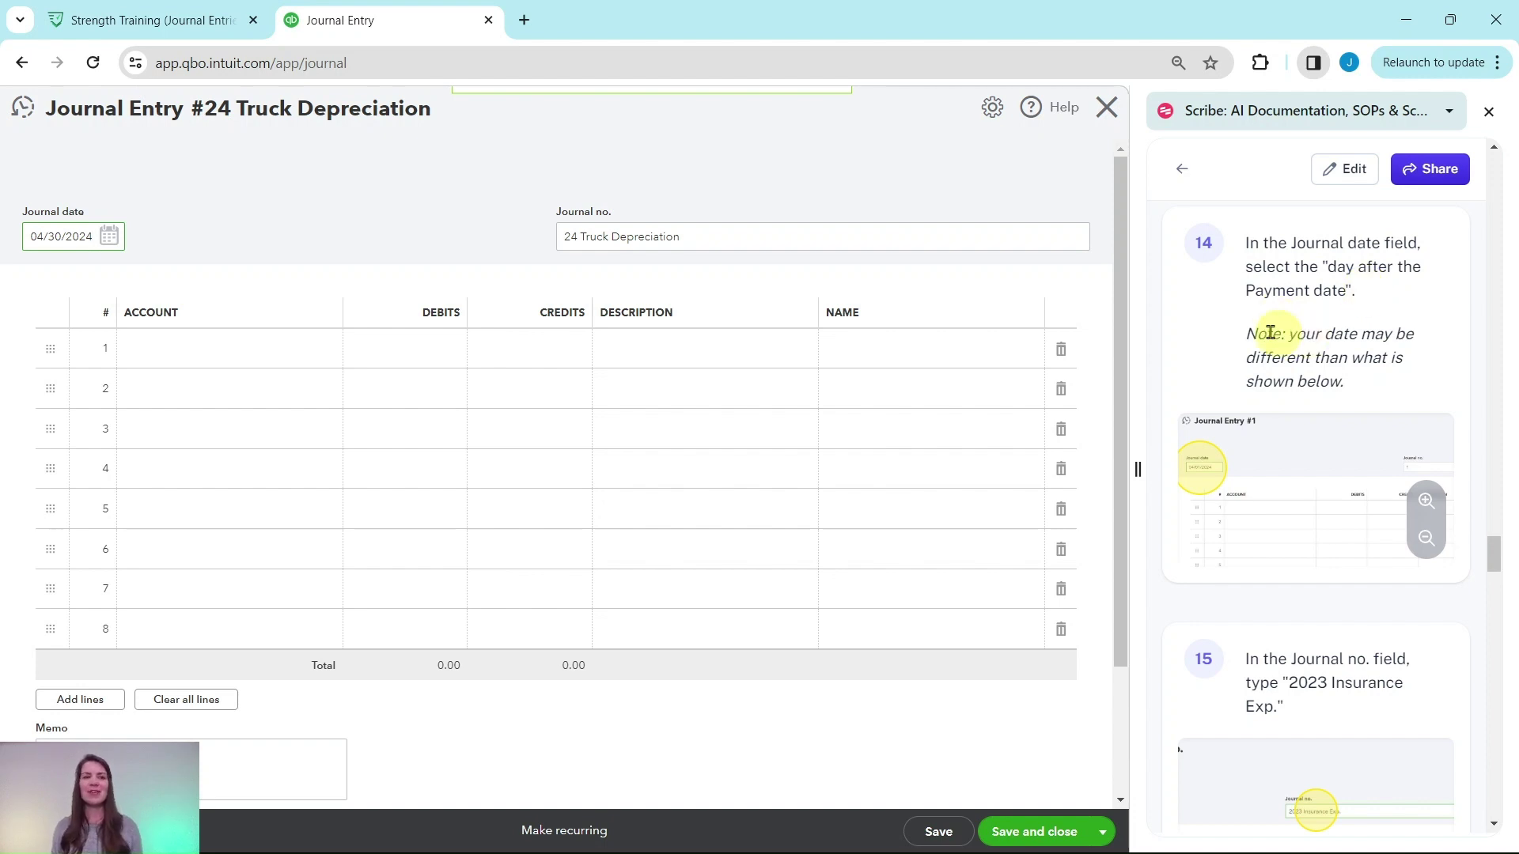
pyautogui.click(109, 242)
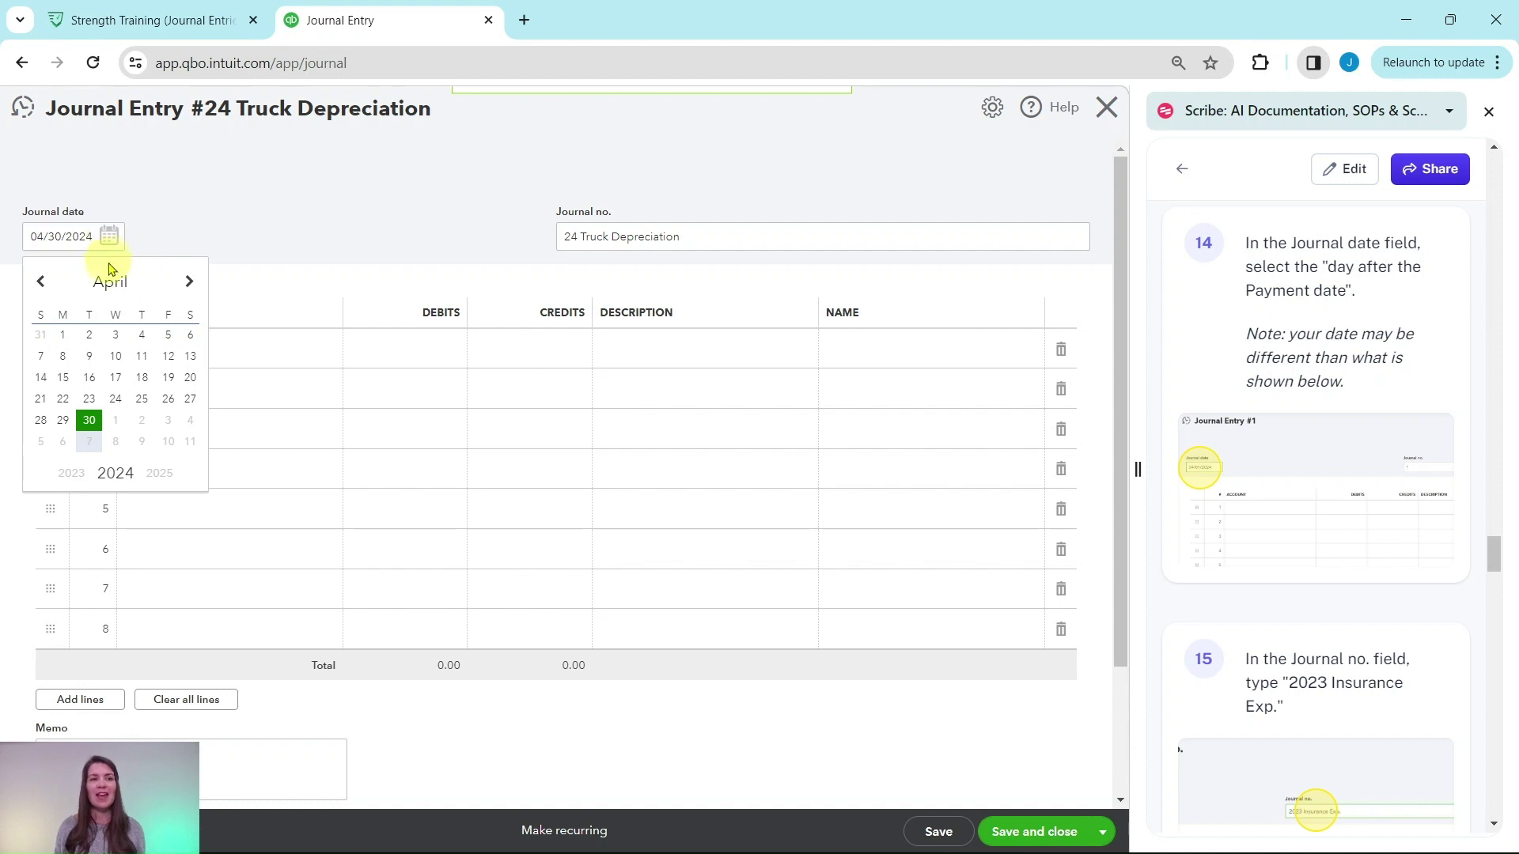
pyautogui.click(189, 283)
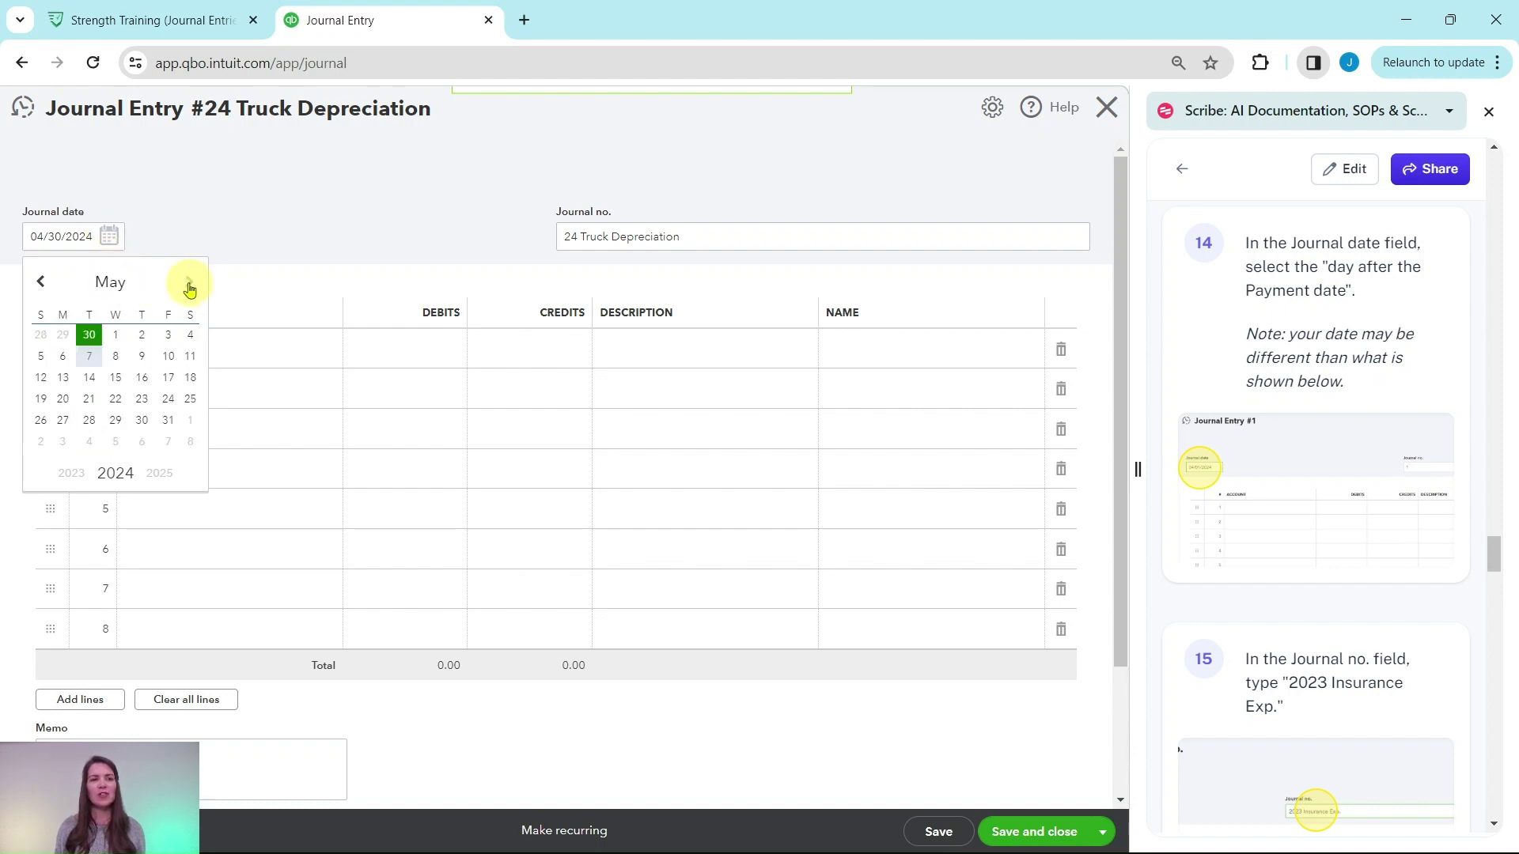
pyautogui.click(115, 335)
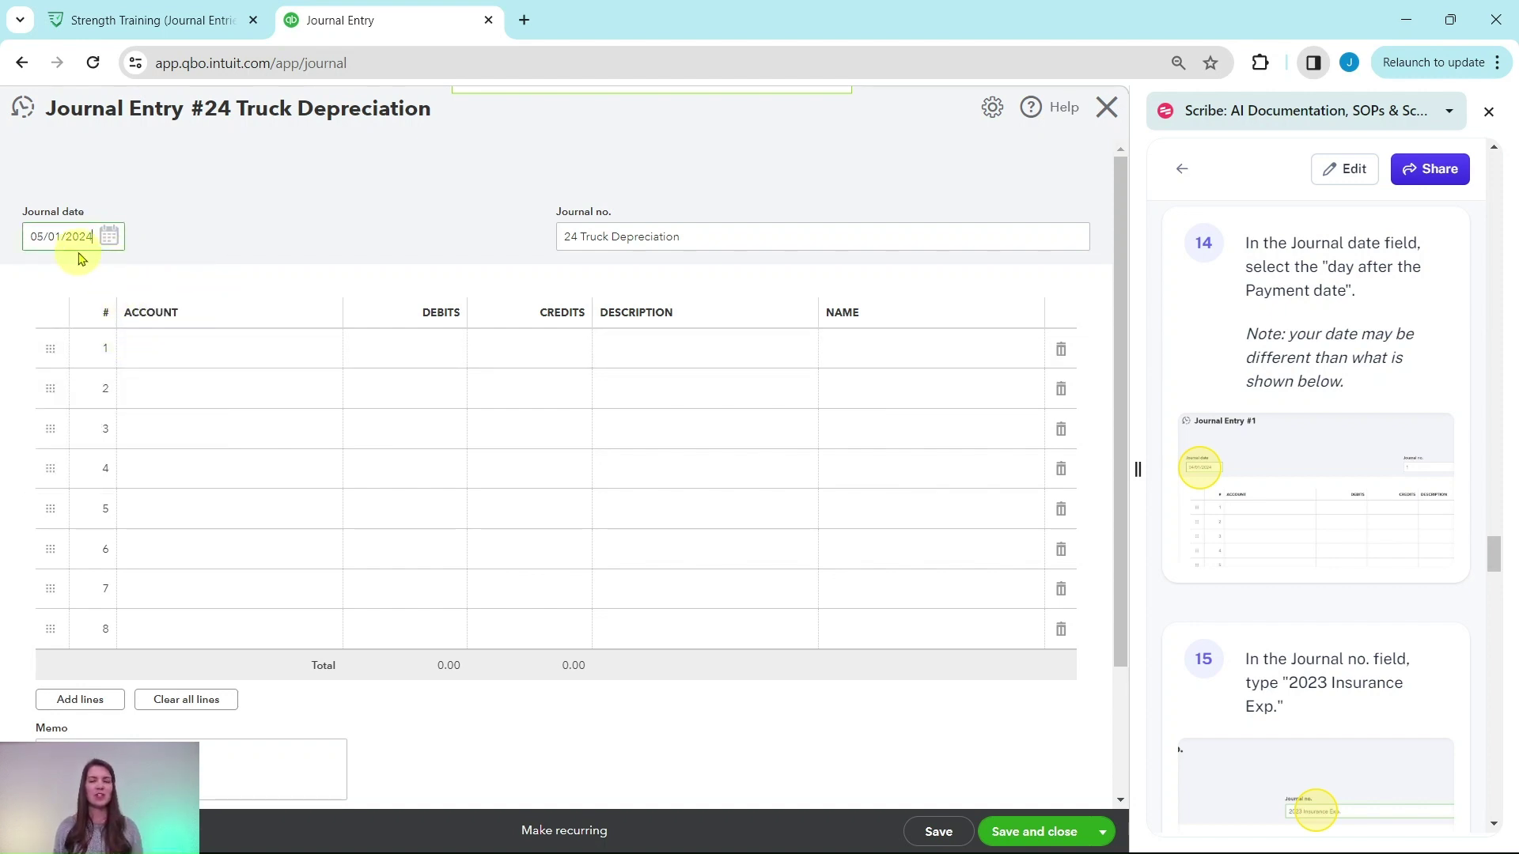
# Replace the journal number with "2023 Insurance Exp."
pyautogui.scroll(-4, 1265, 491)
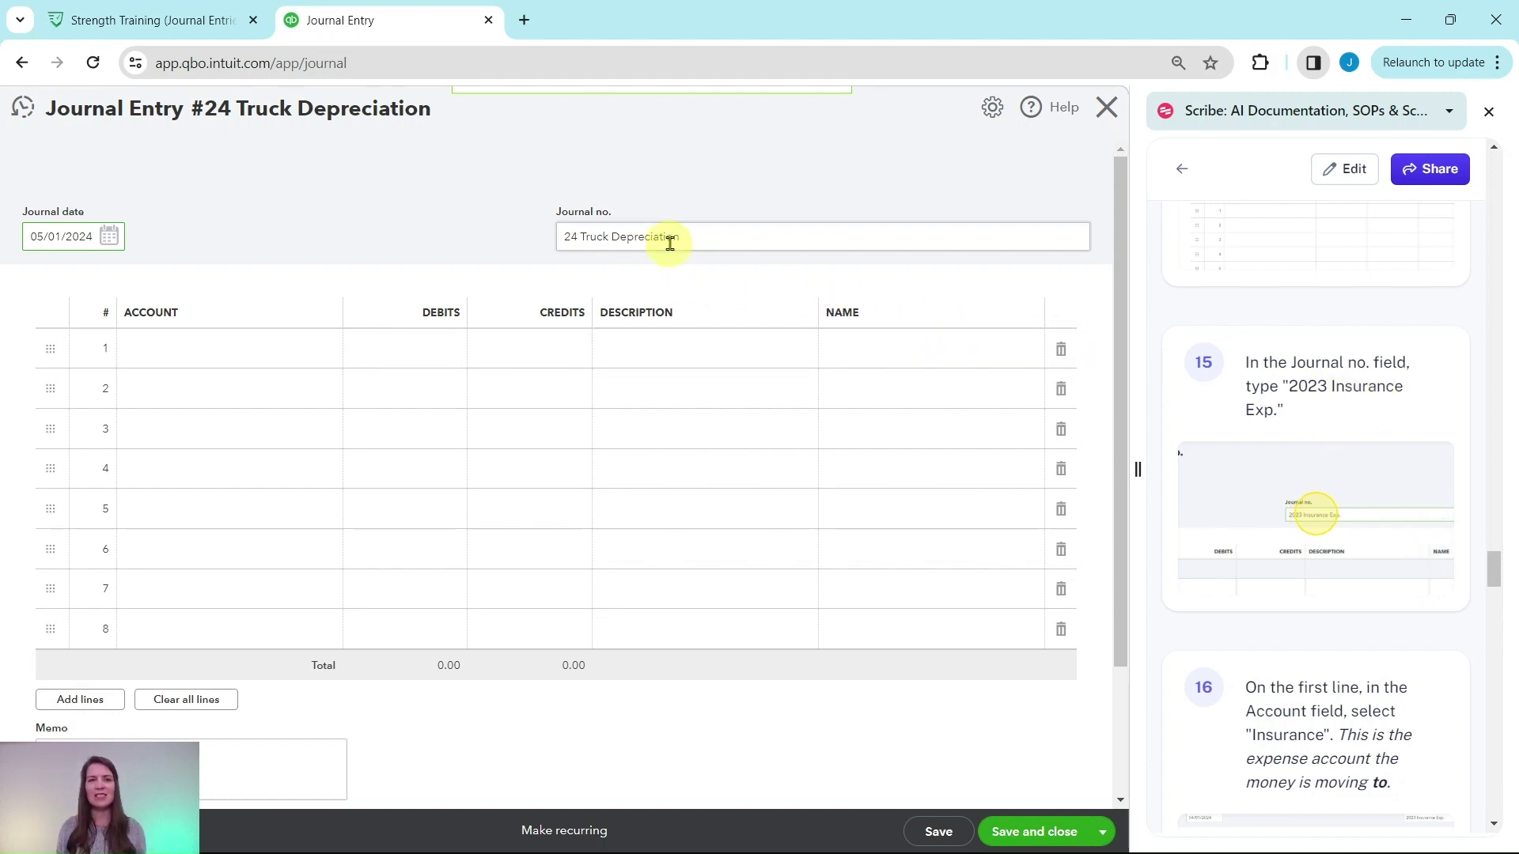
pyautogui.moveTo(682, 237); pyautogui.dragTo(523, 226)
pyautogui.press('BackSpace')
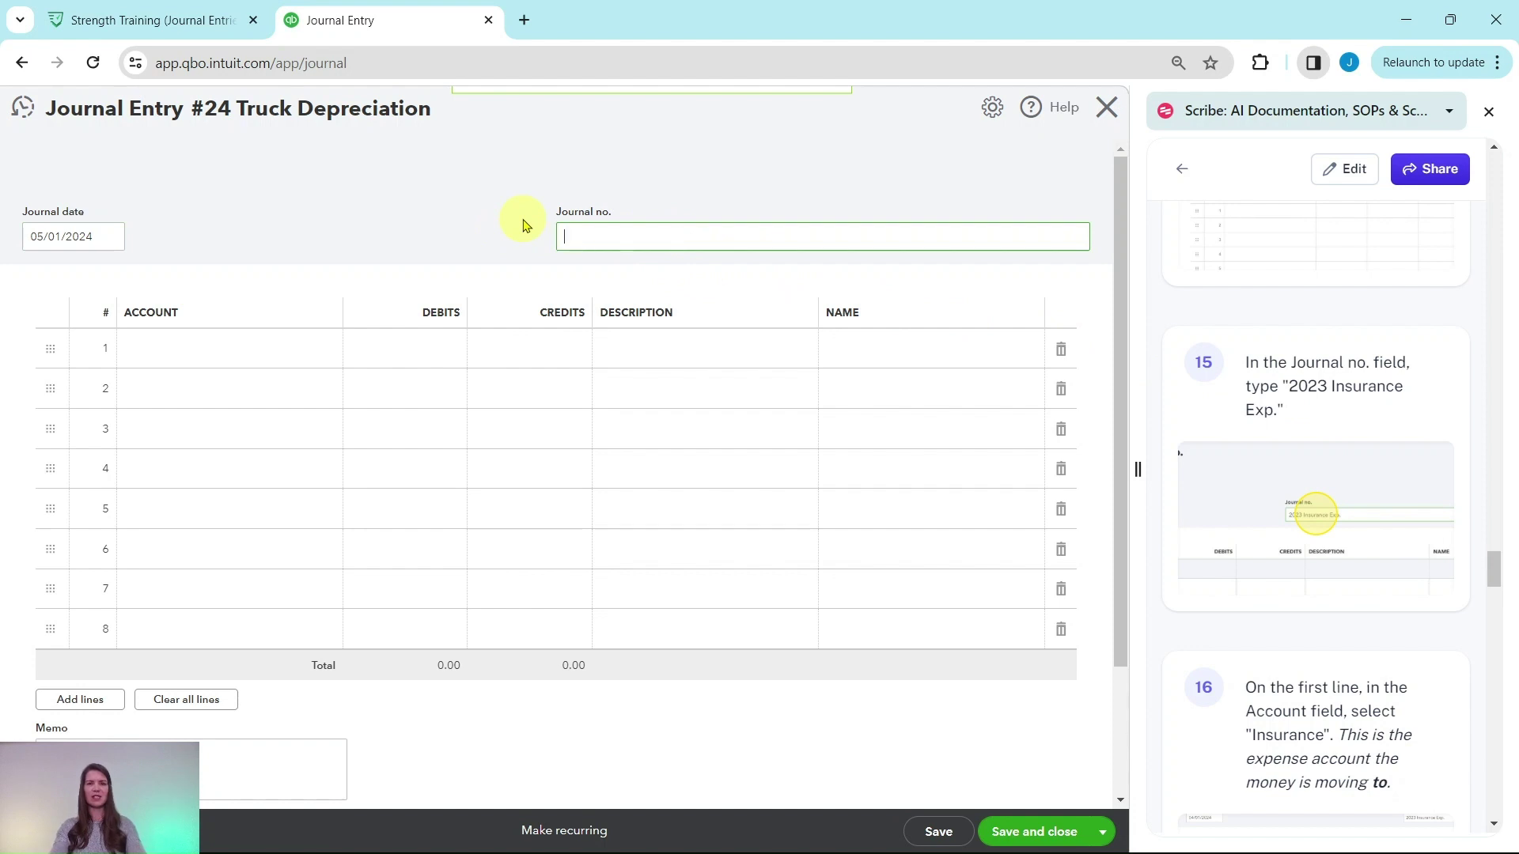
pyautogui.write('2023 Insurance Exp.')
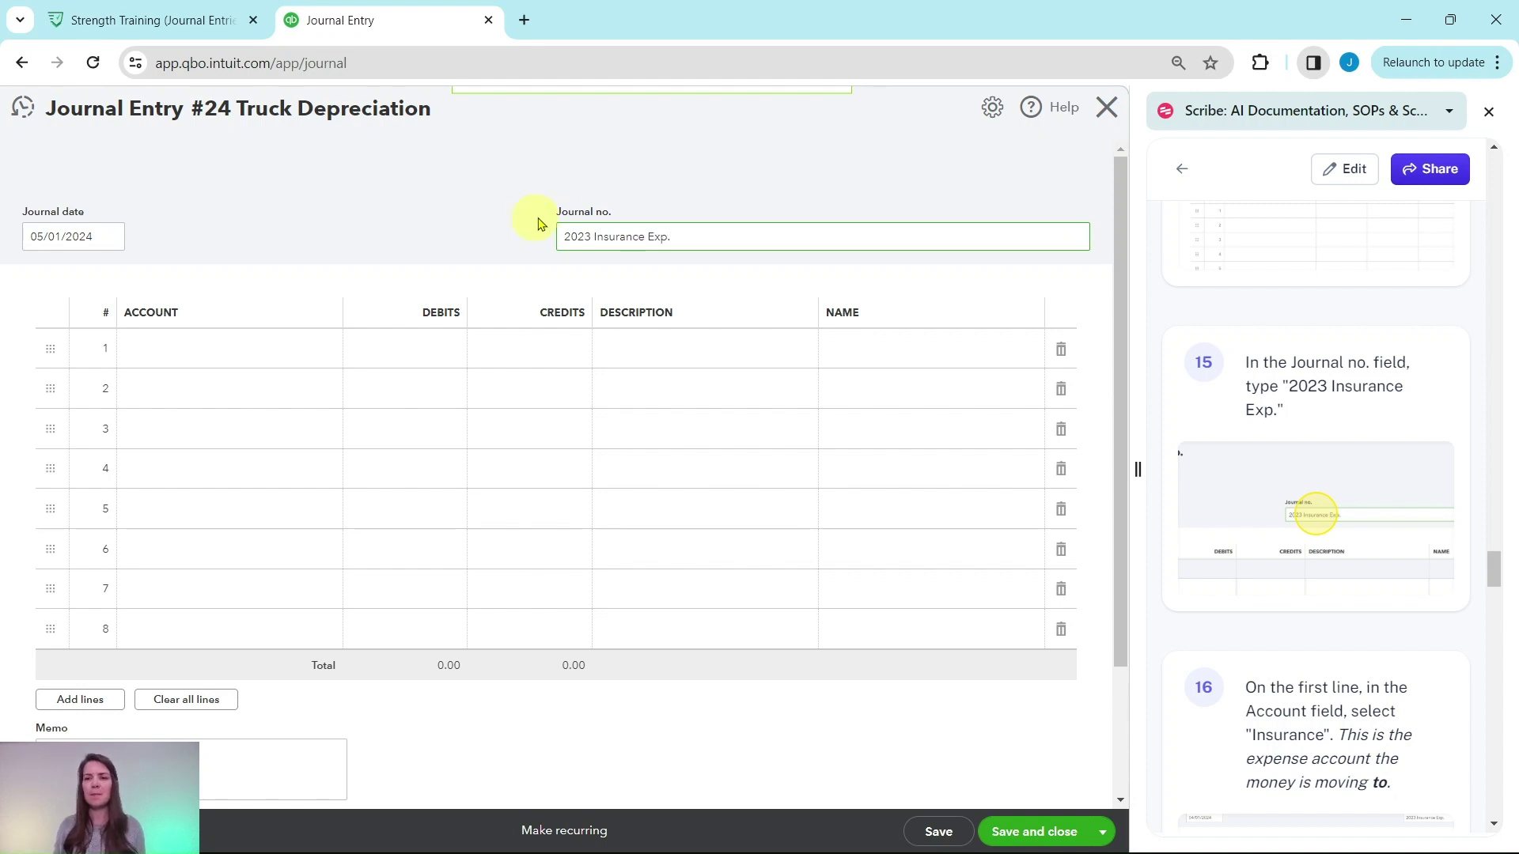
# On the journal entry's first line, choose the Insurance expense account and enter a debit of 200
pyautogui.scroll(-3, 1343, 468)
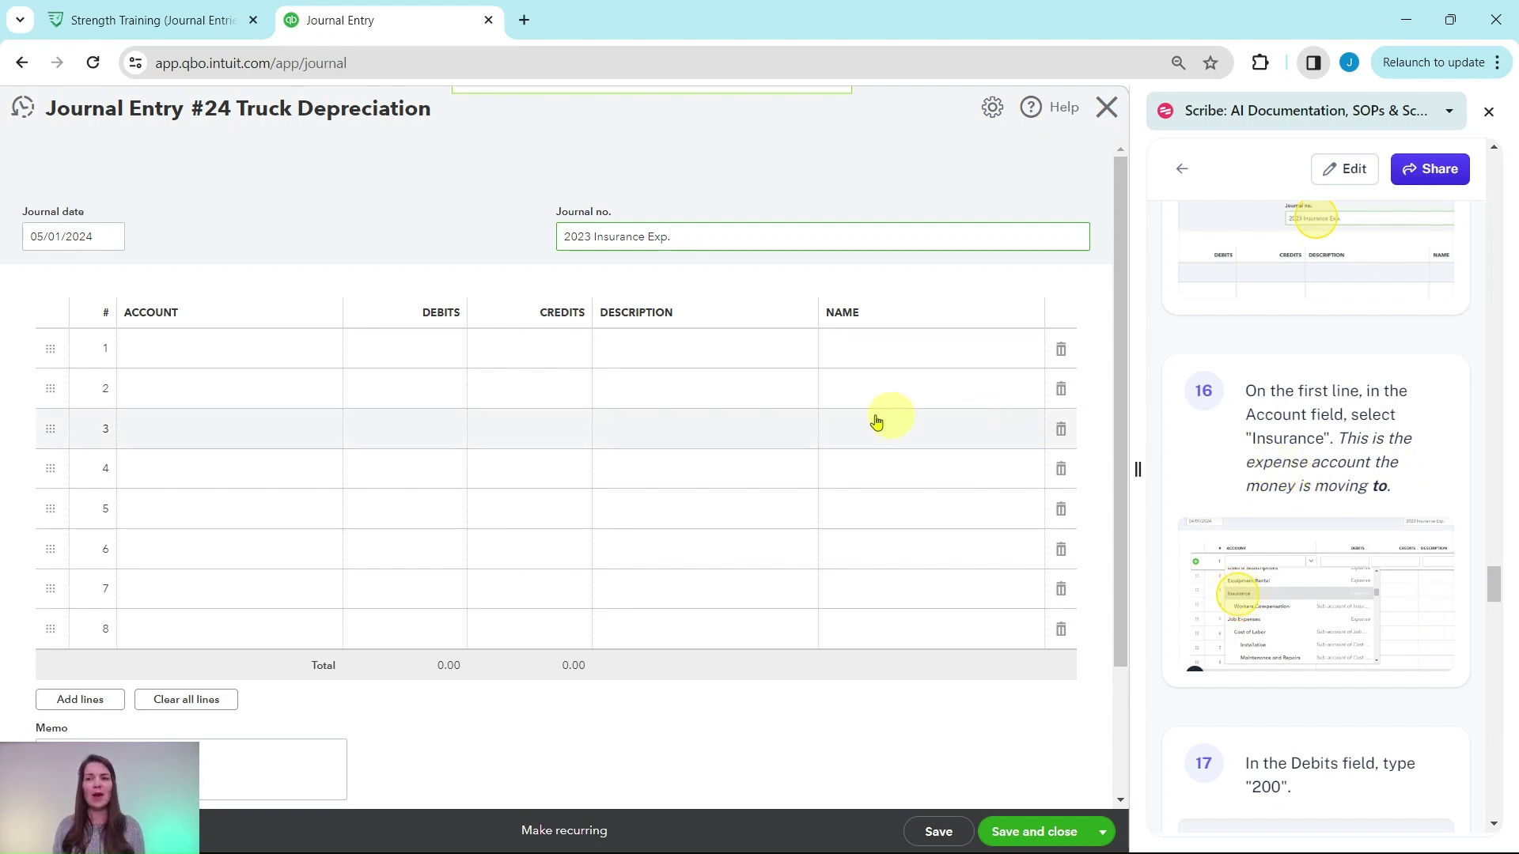
pyautogui.click(237, 349)
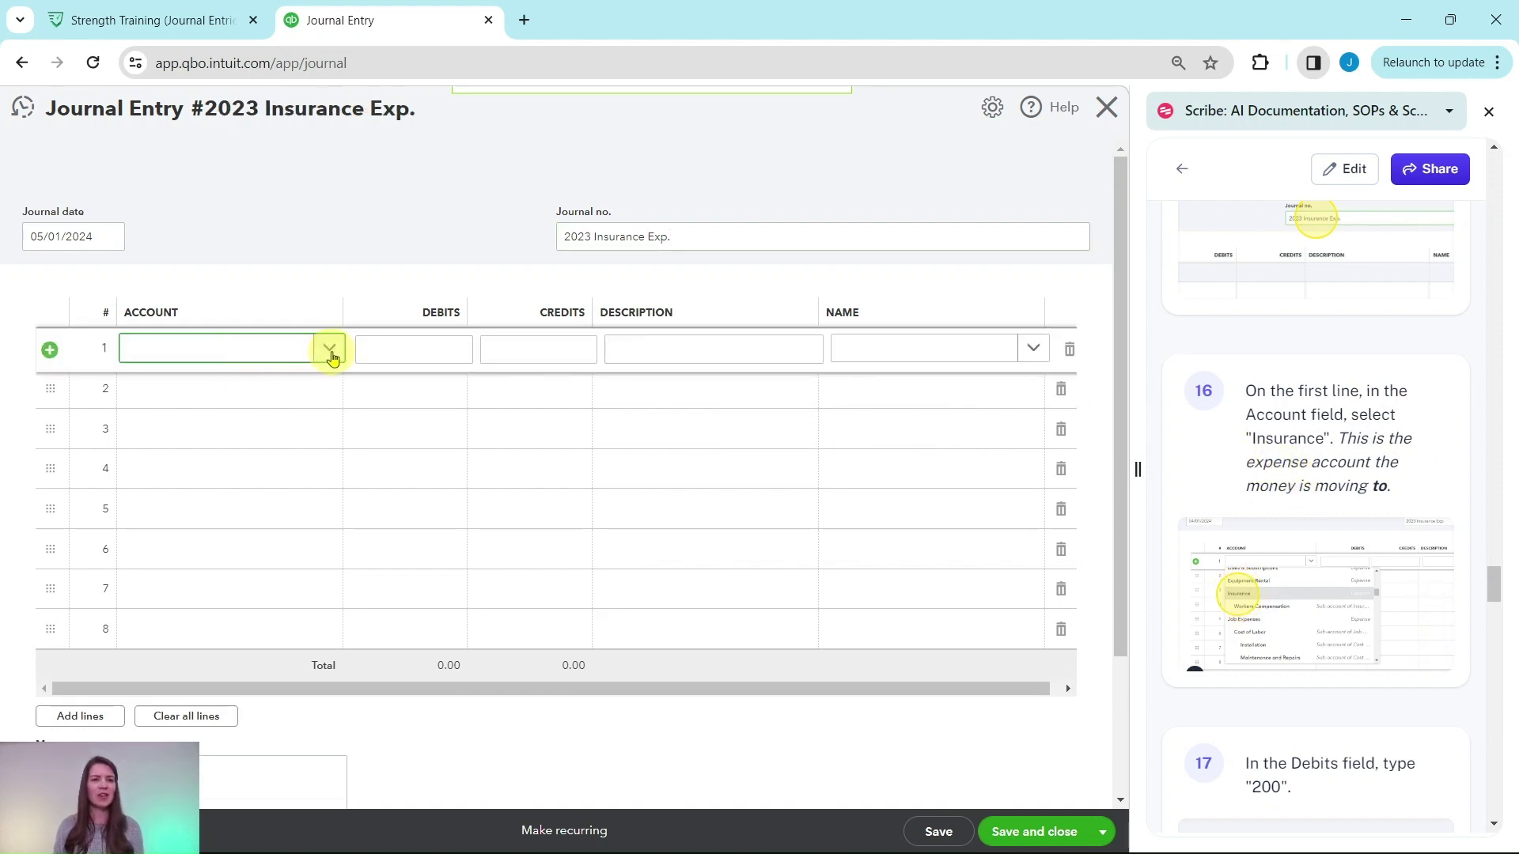
pyautogui.click(329, 350)
pyautogui.scroll(-6, 366, 484)
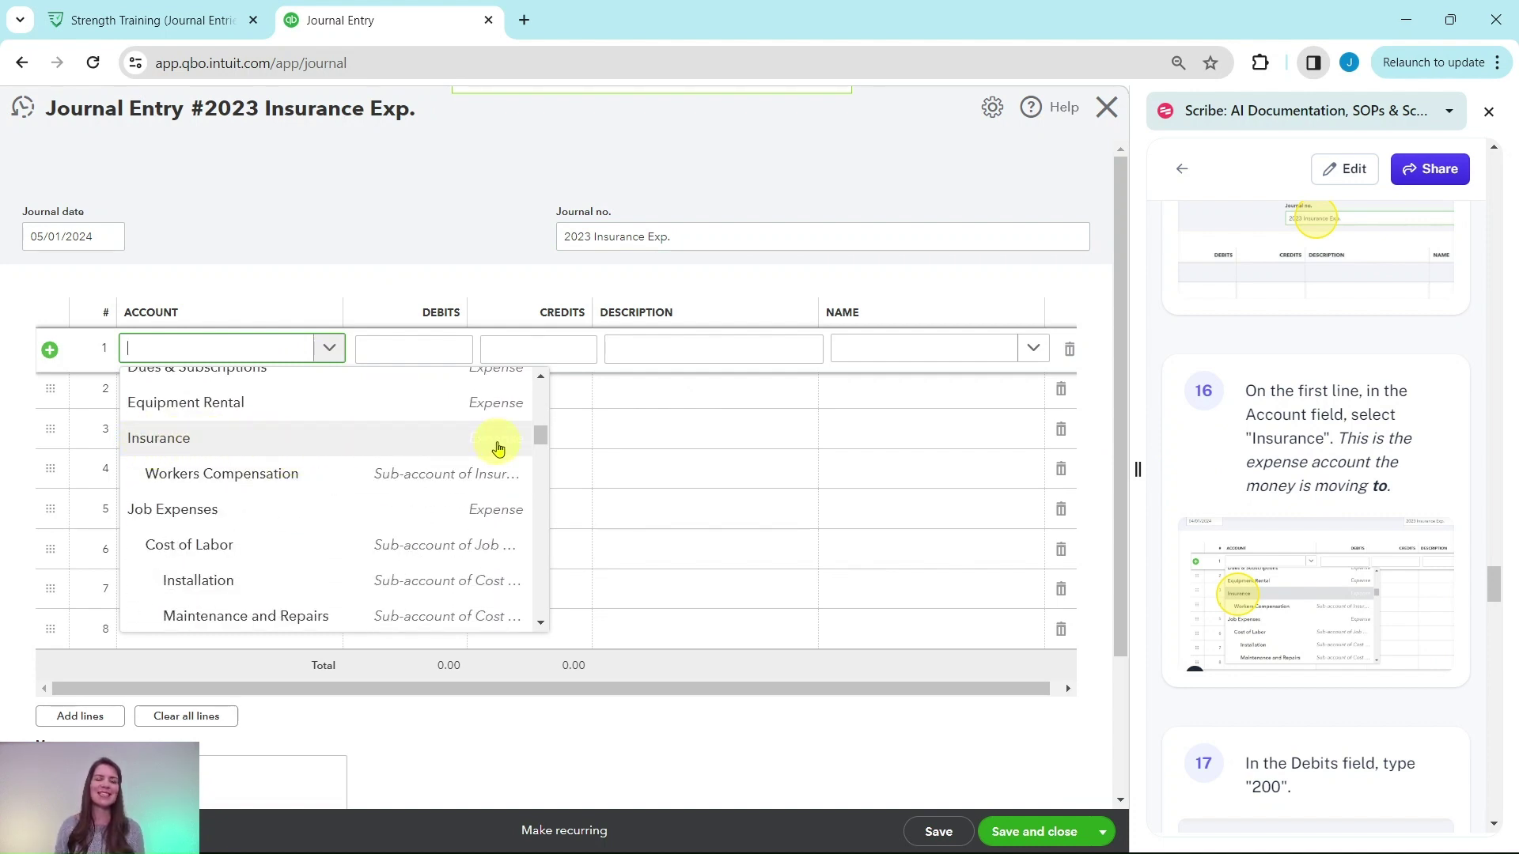
pyautogui.click(176, 443)
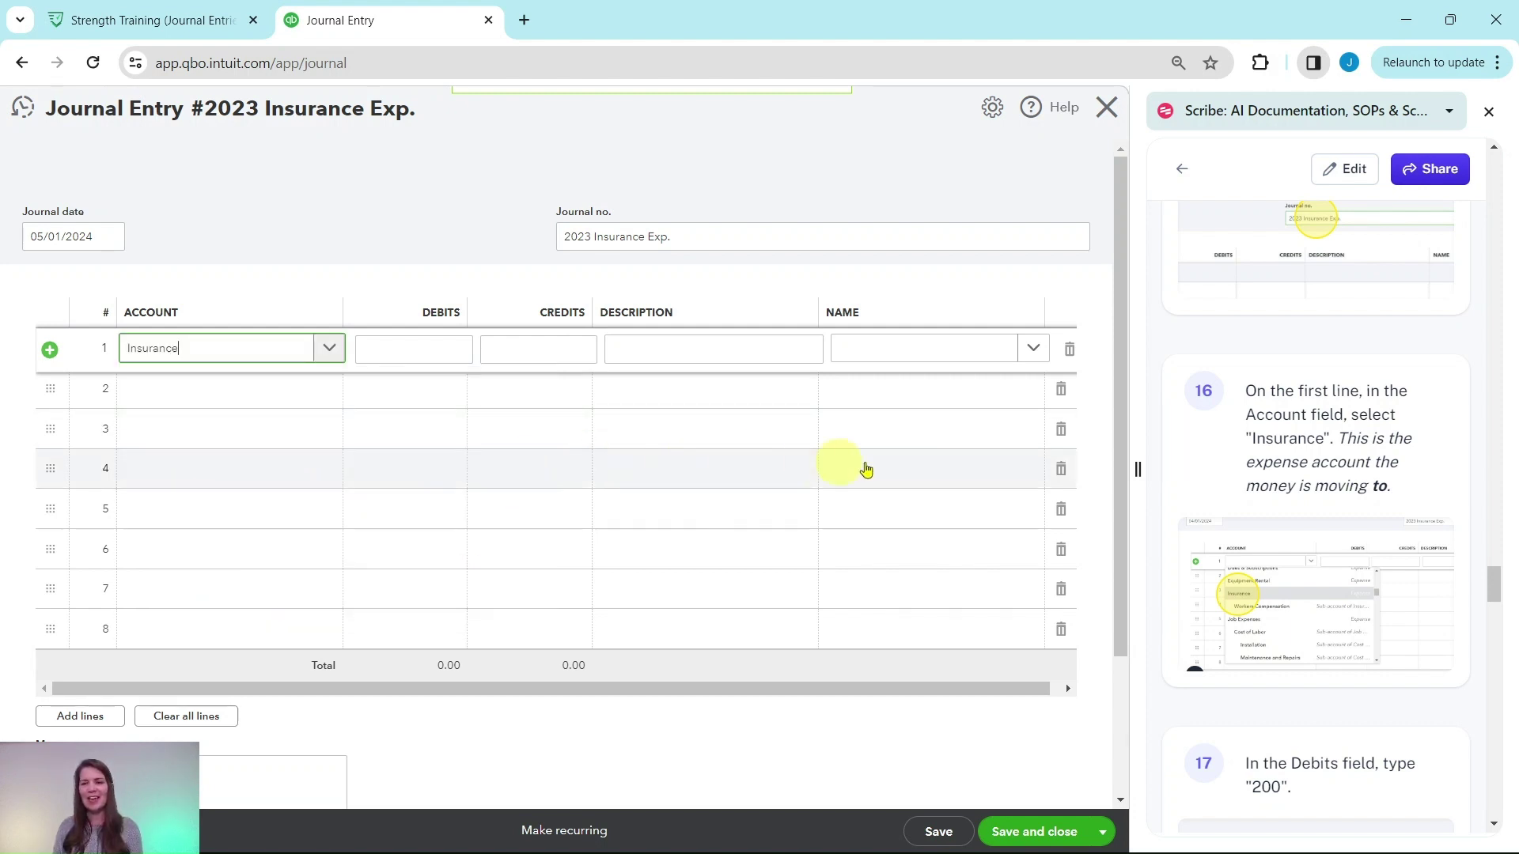
pyautogui.scroll(-5, 1317, 515)
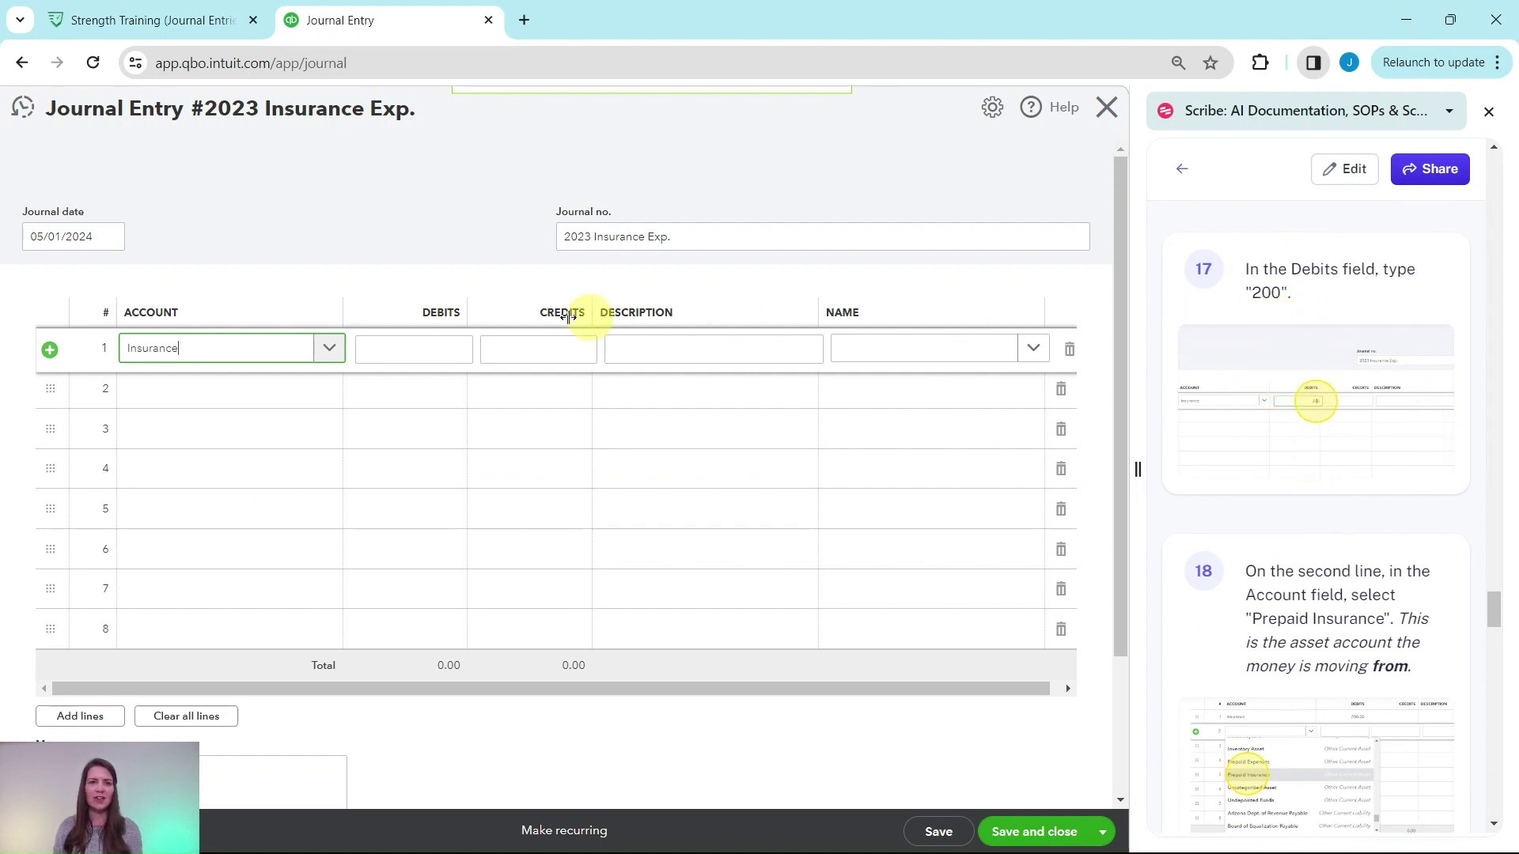
pyautogui.click(427, 343)
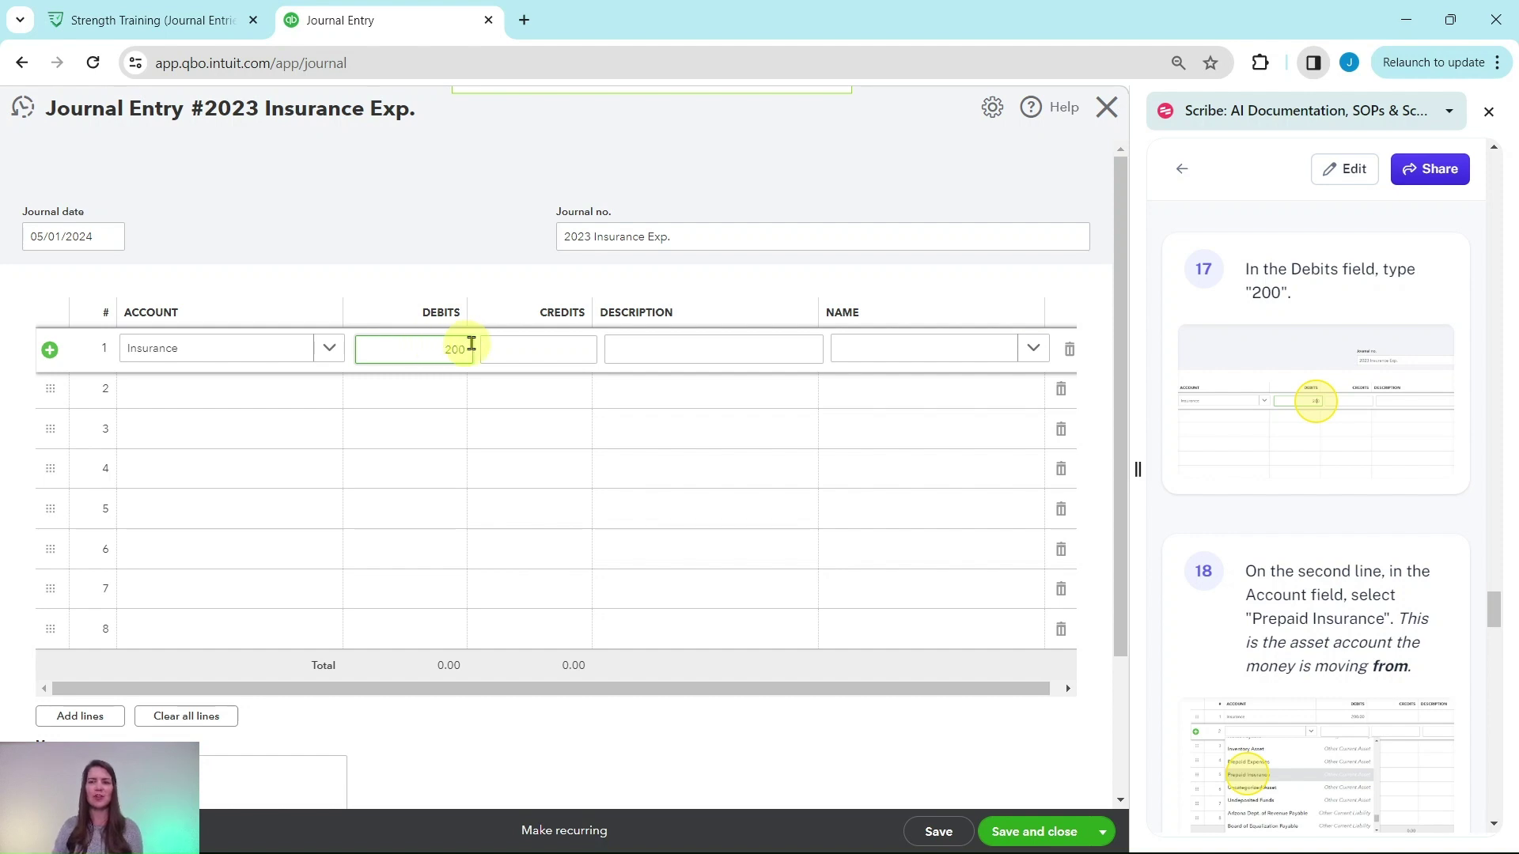
# On the journal entry's second line, choose the Prepaid Insurance account as the offset to the Insurance debit
pyautogui.scroll(-3, 1306, 475)
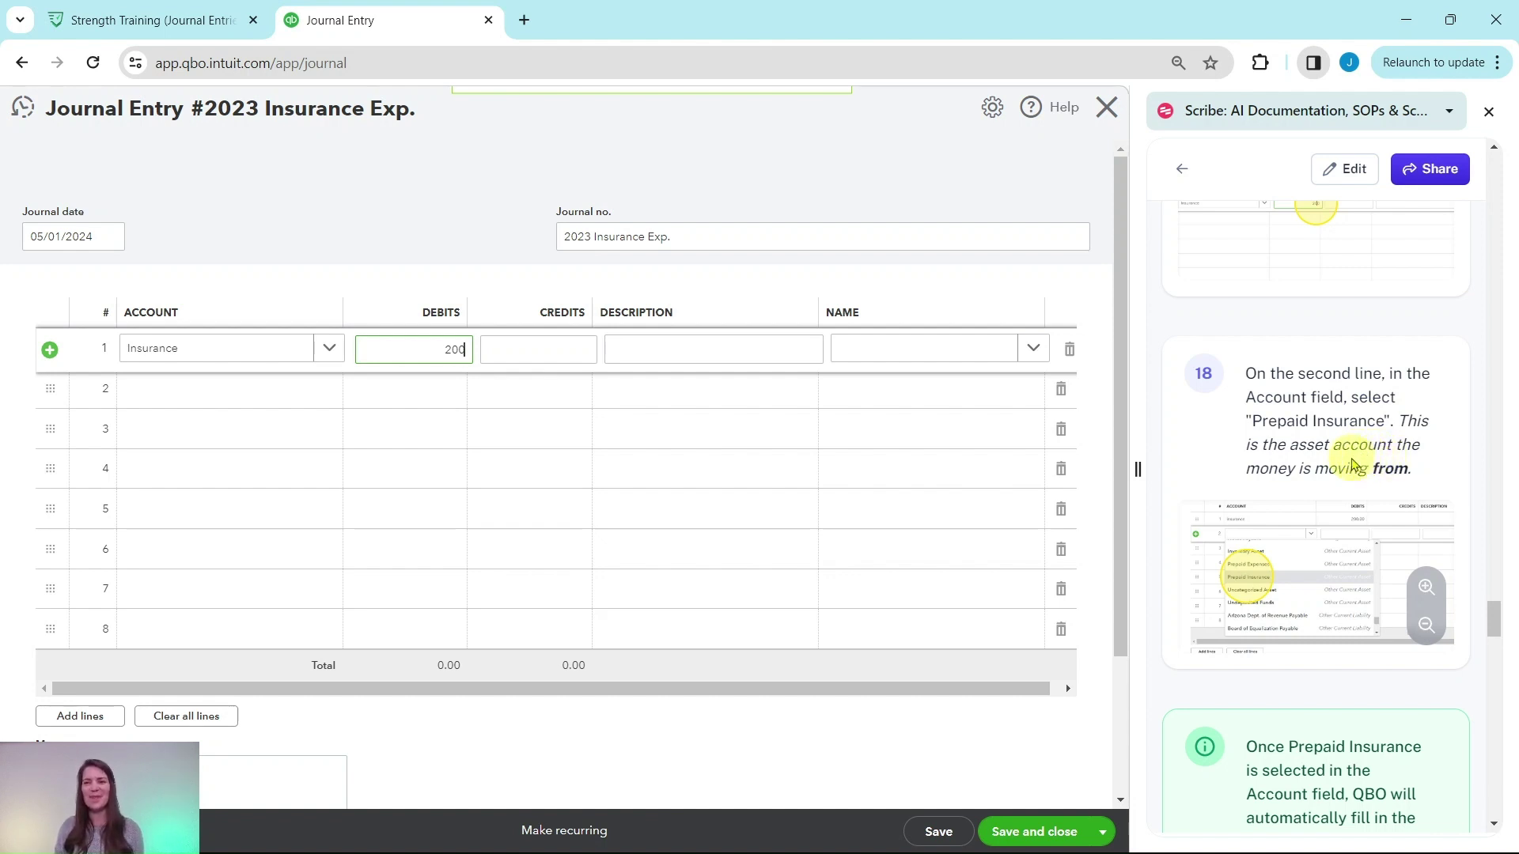
pyautogui.scroll(-3, 1345, 451)
pyautogui.scroll(2, 1345, 451)
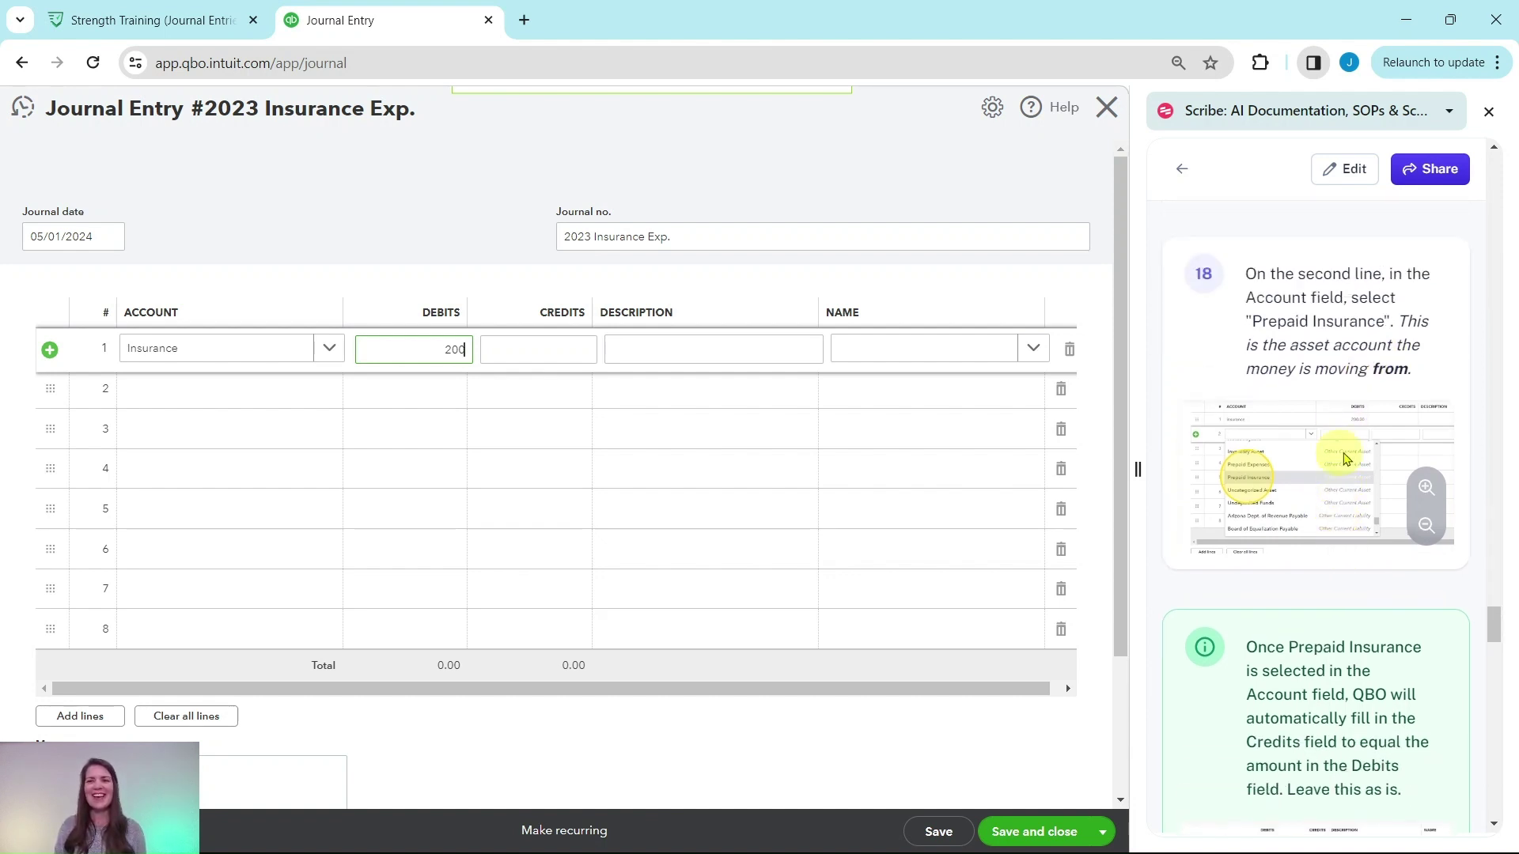
pyautogui.click(203, 393)
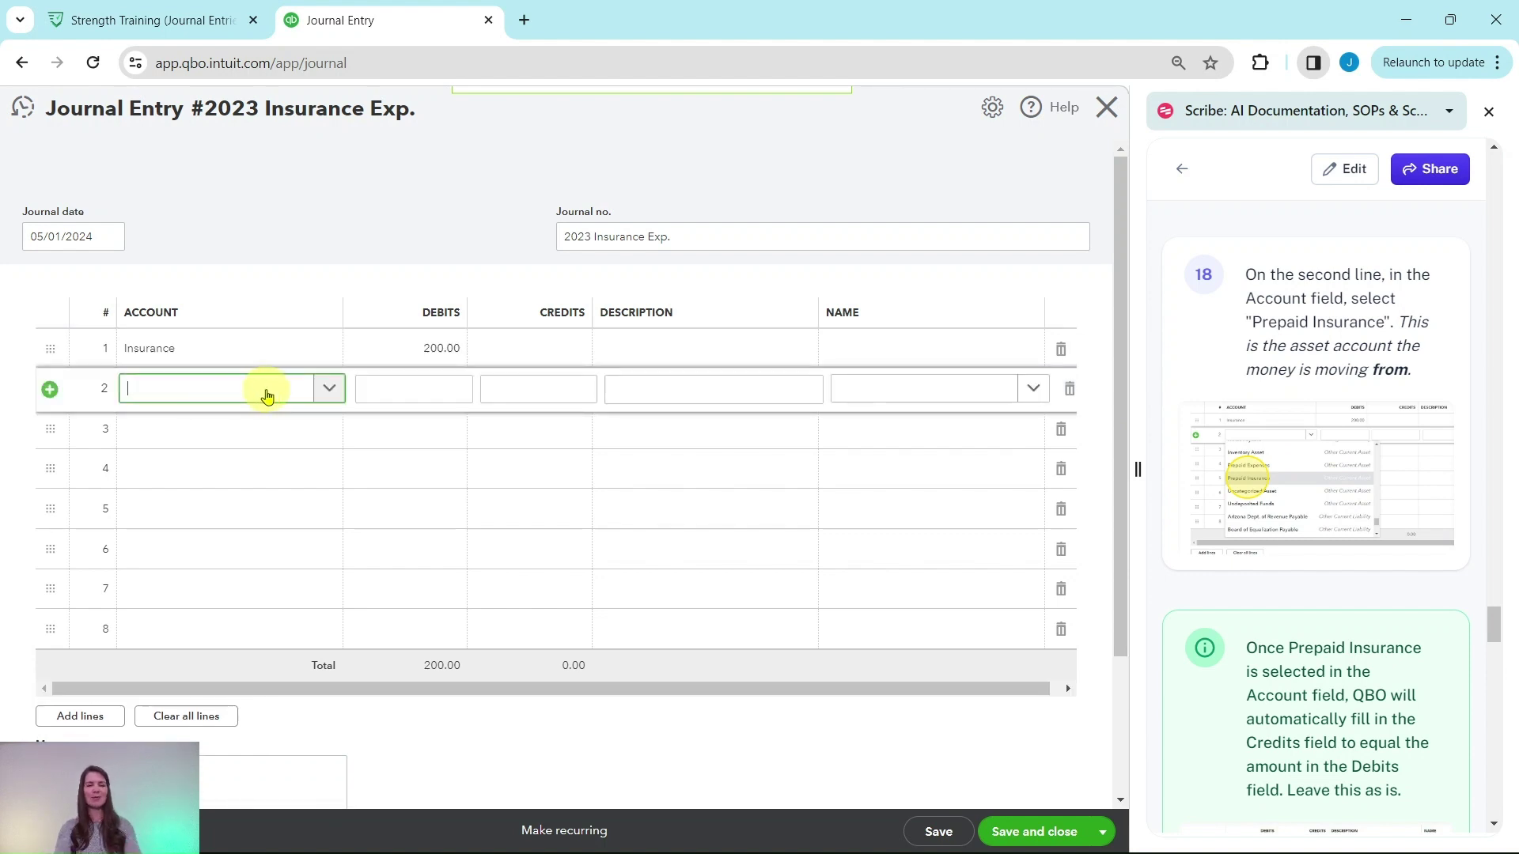
pyautogui.write('prepaid')
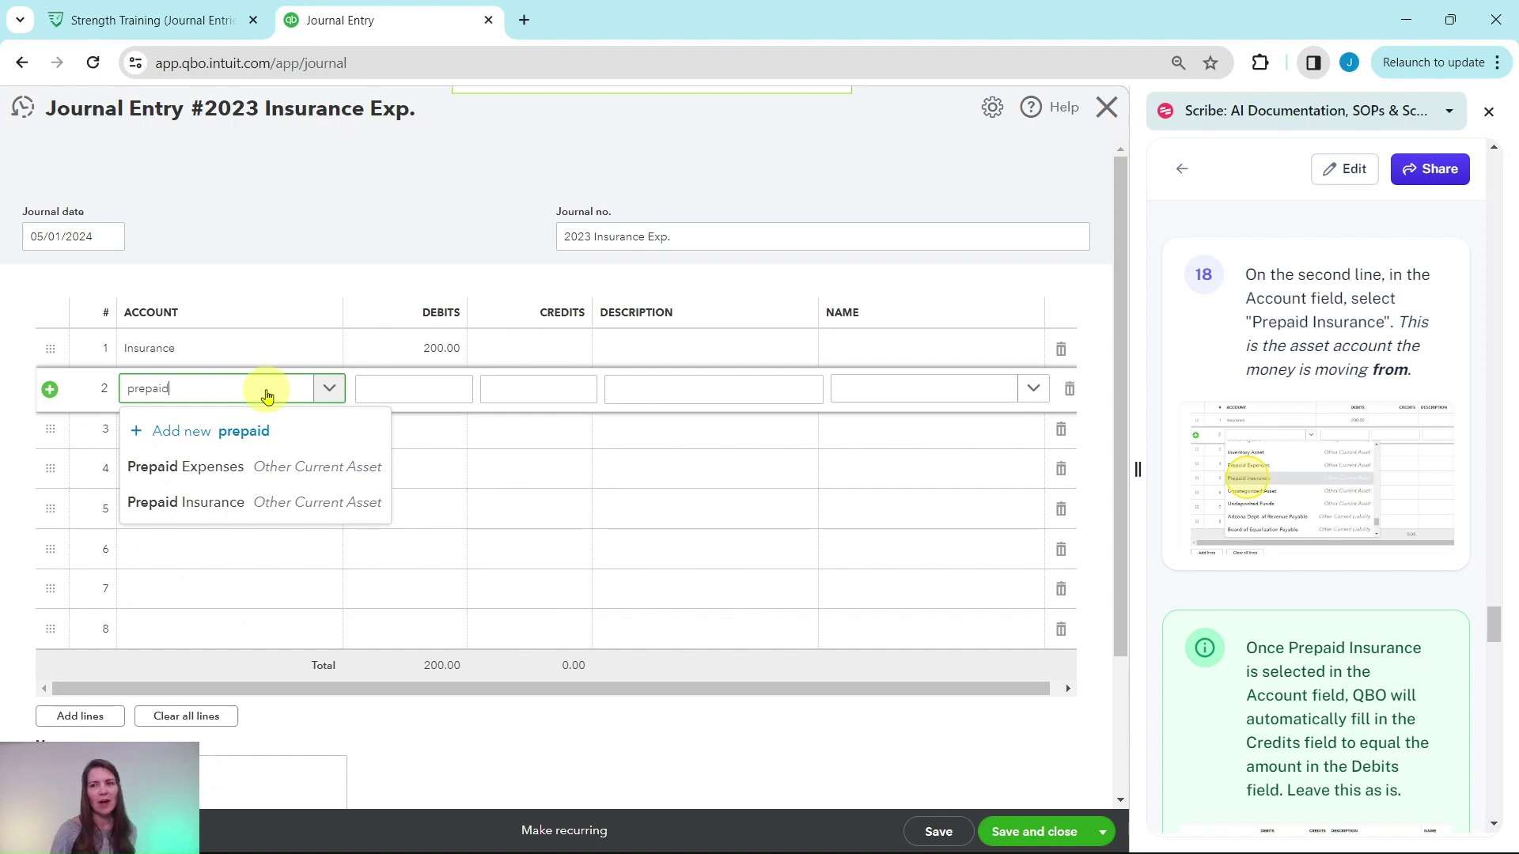
pyautogui.click(203, 503)
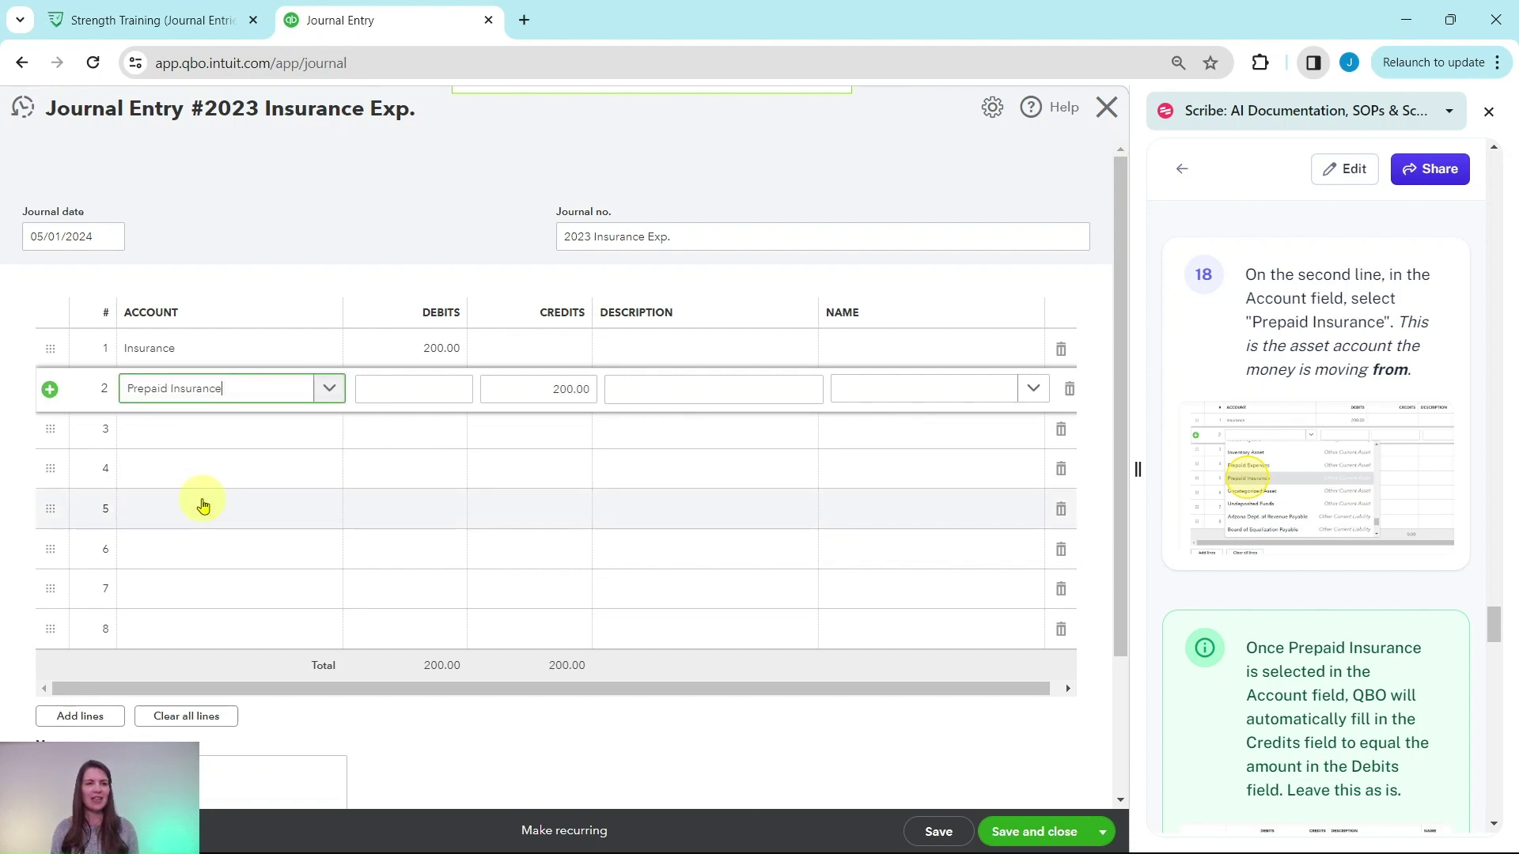
# Save the insurance journal entry and keep it open, leaving the automatically filled credit as is
pyautogui.scroll(-4, 1259, 538)
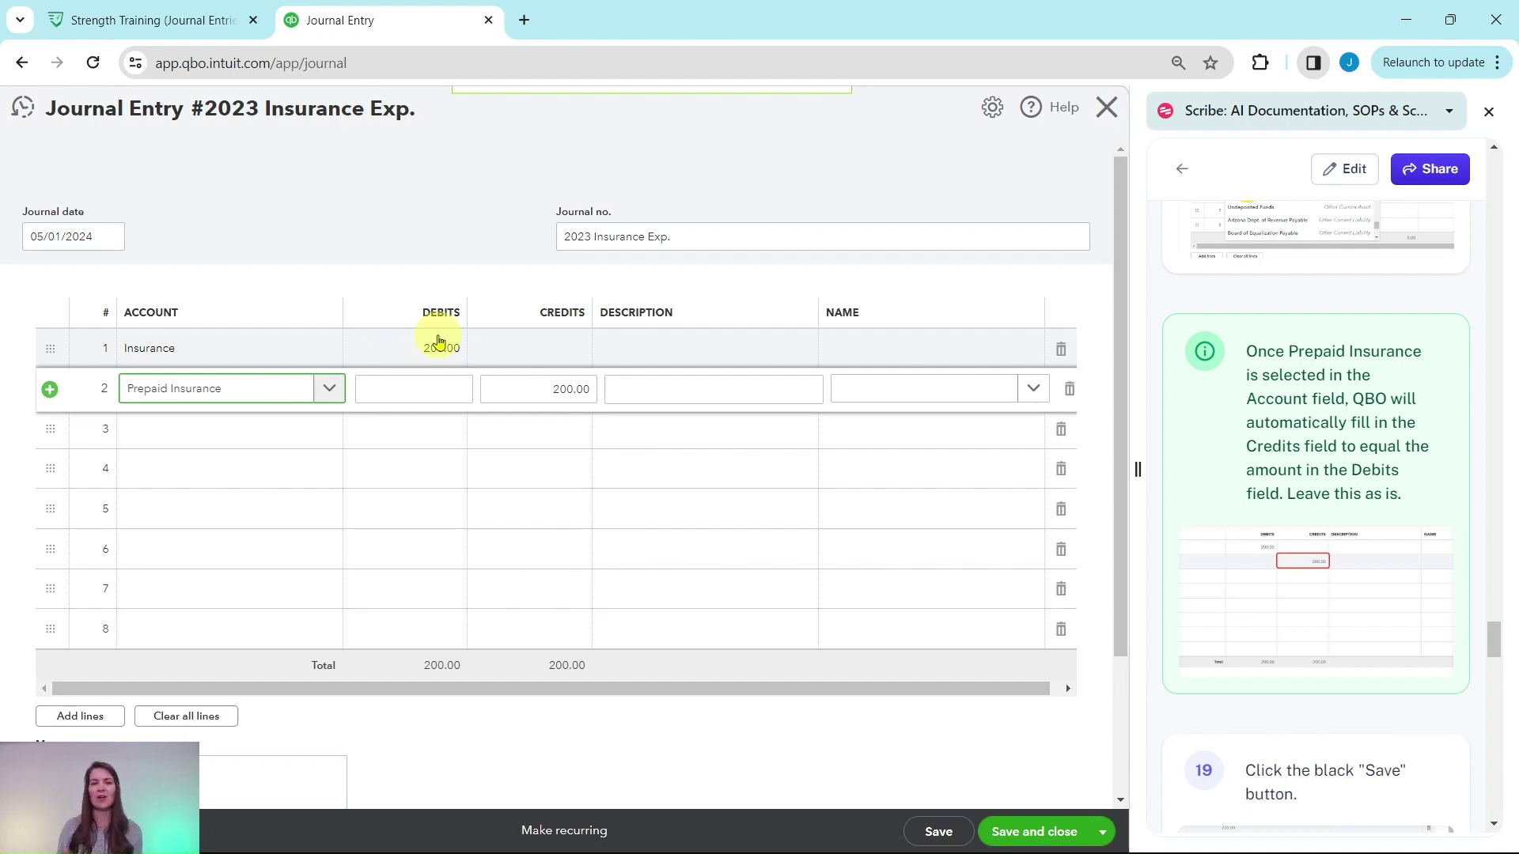
pyautogui.scroll(-6, 1270, 471)
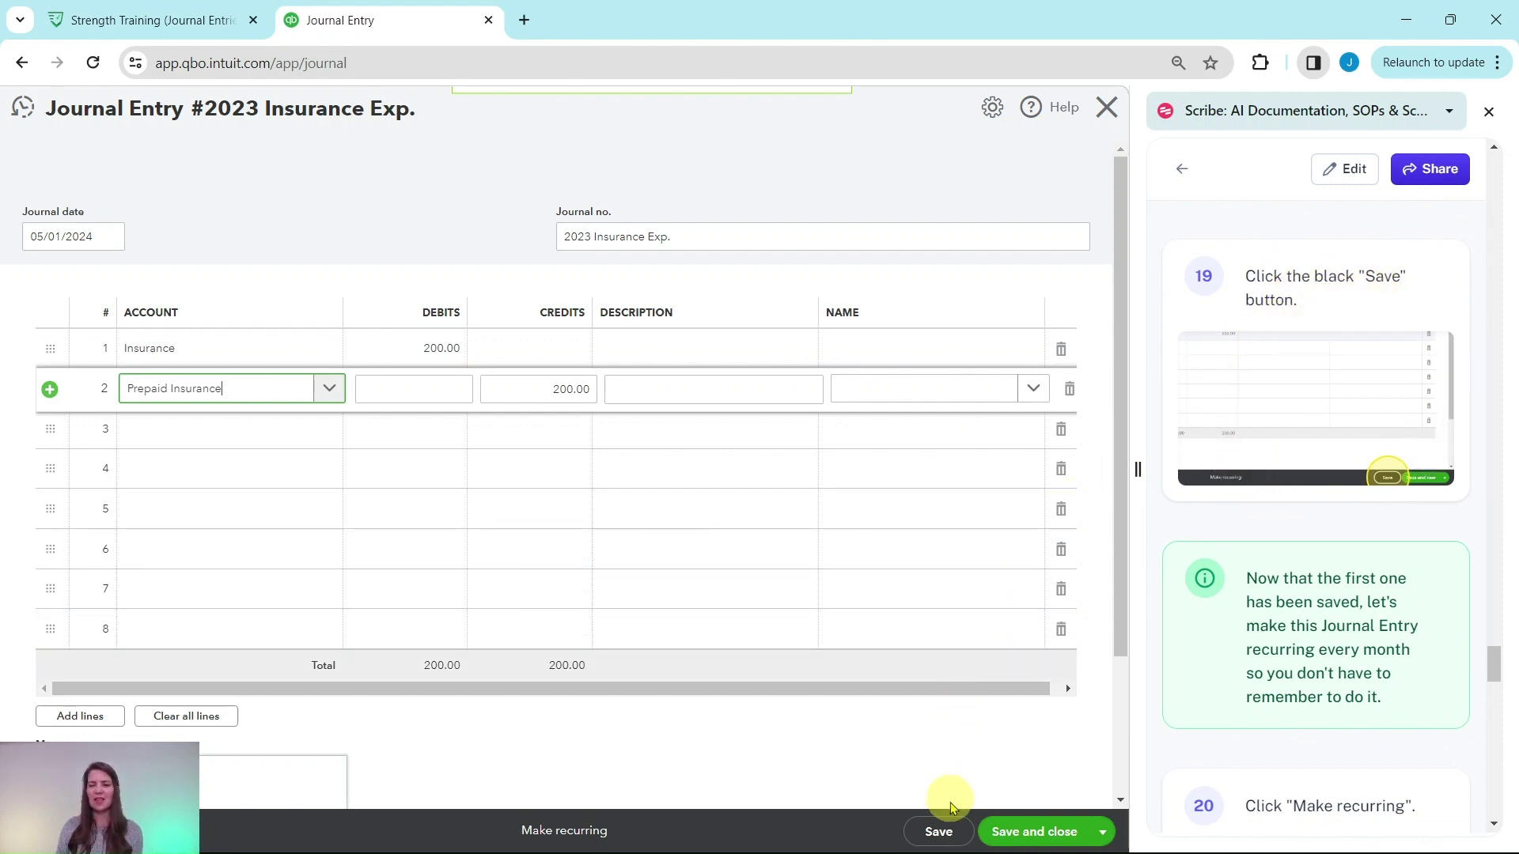
pyautogui.click(938, 832)
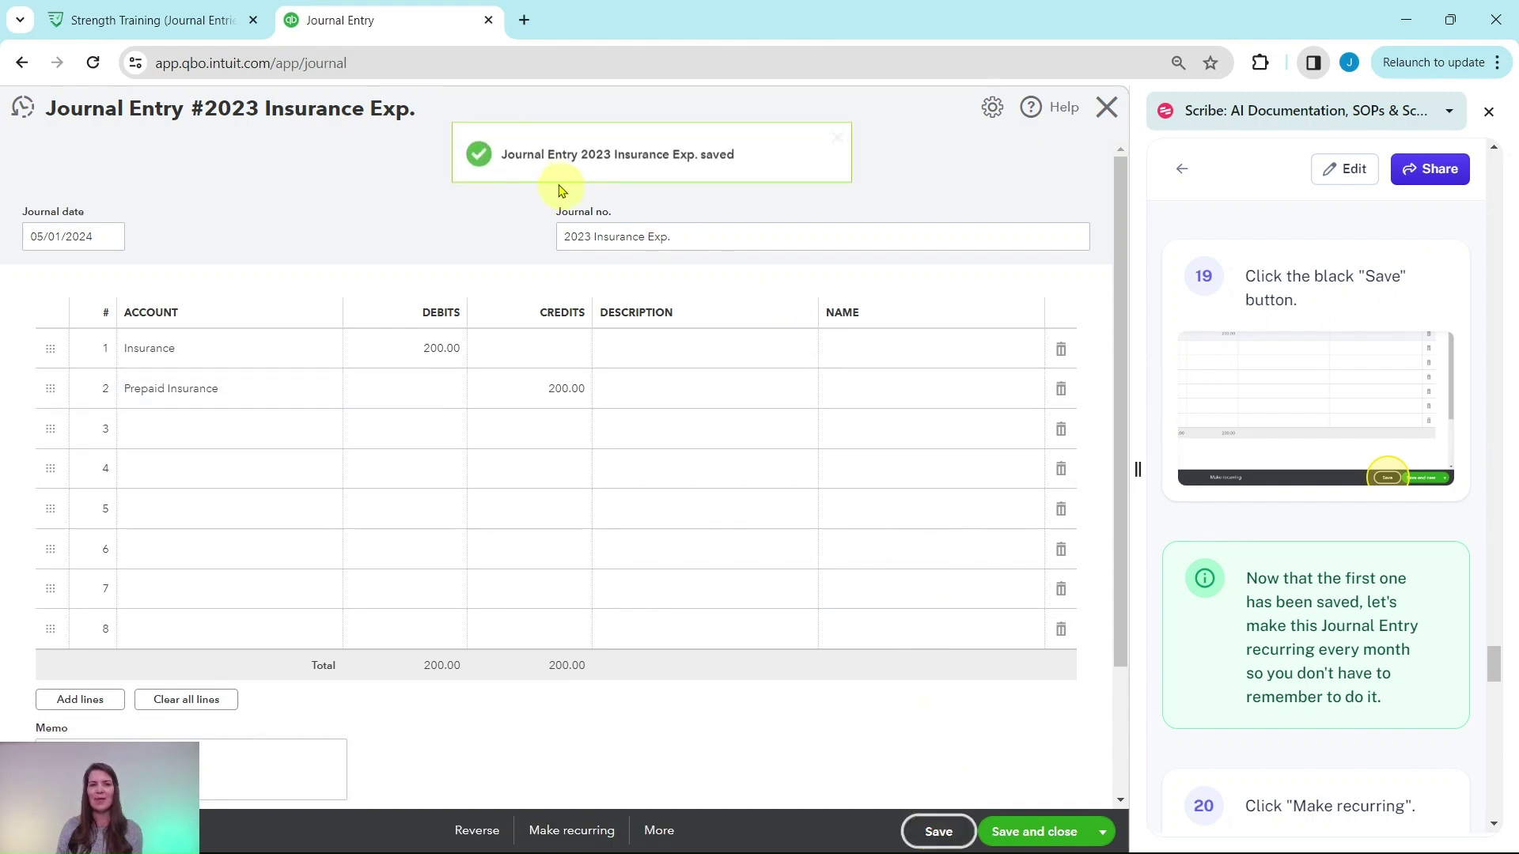
# Make the saved journal entry recurring and name the template "Insurance Expense"
pyautogui.scroll(-1, 1313, 502)
pyautogui.scroll(-1, 1320, 511)
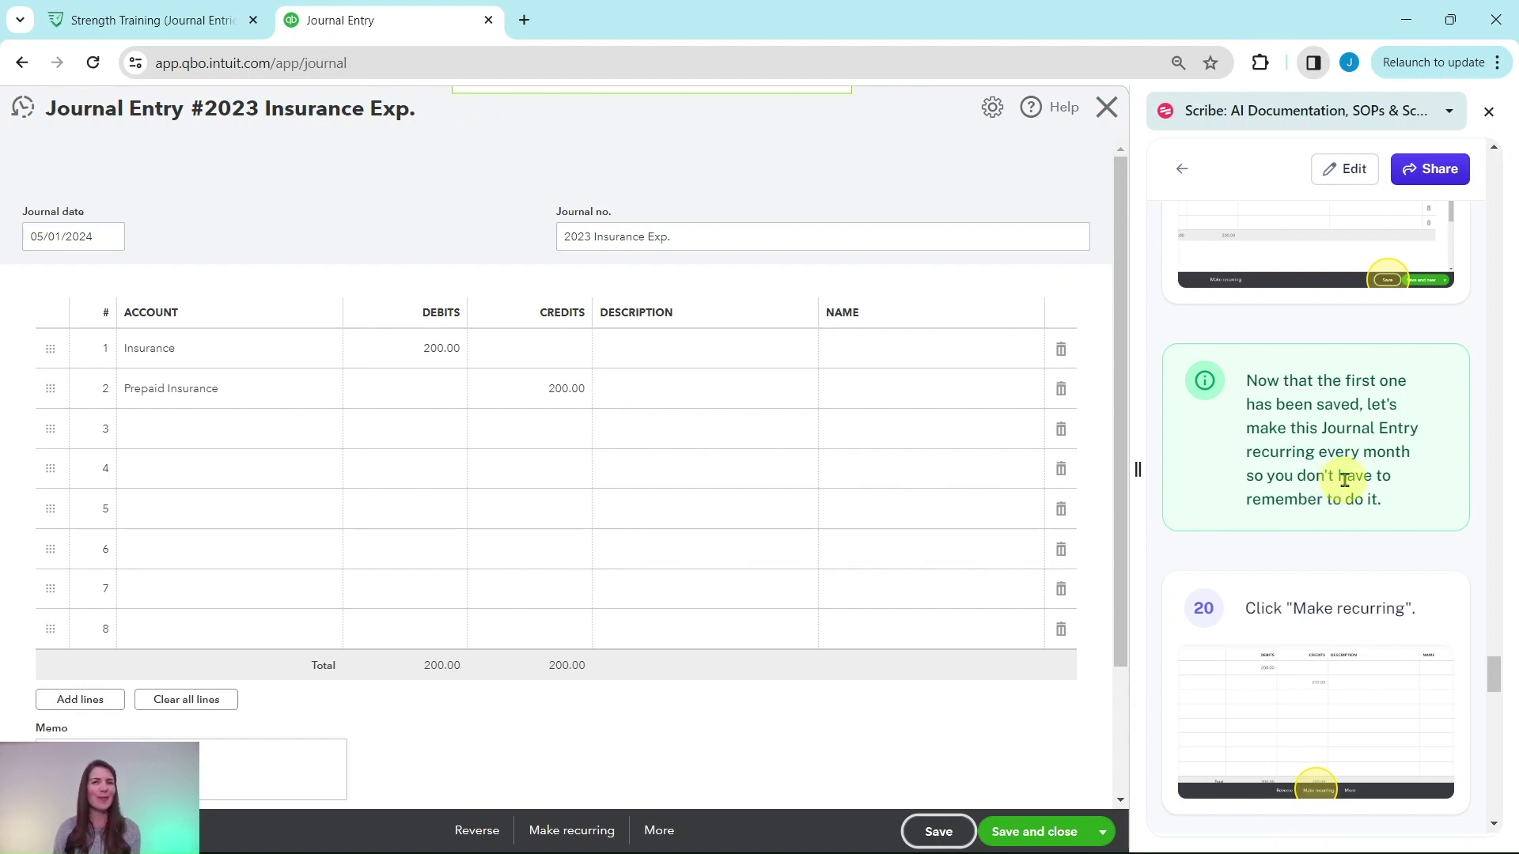
pyautogui.scroll(-4, 1345, 475)
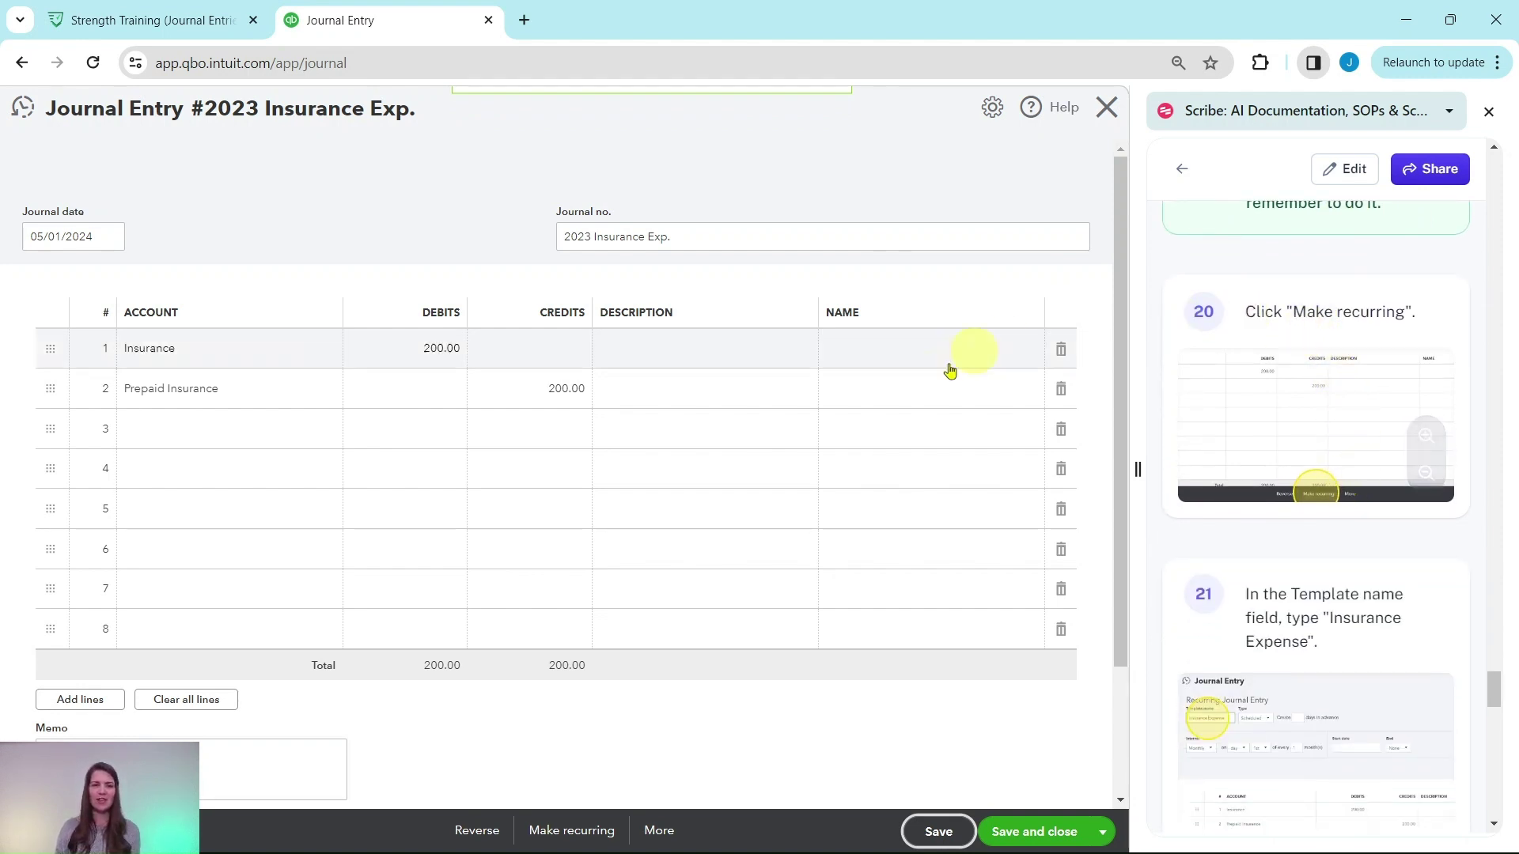
pyautogui.click(571, 831)
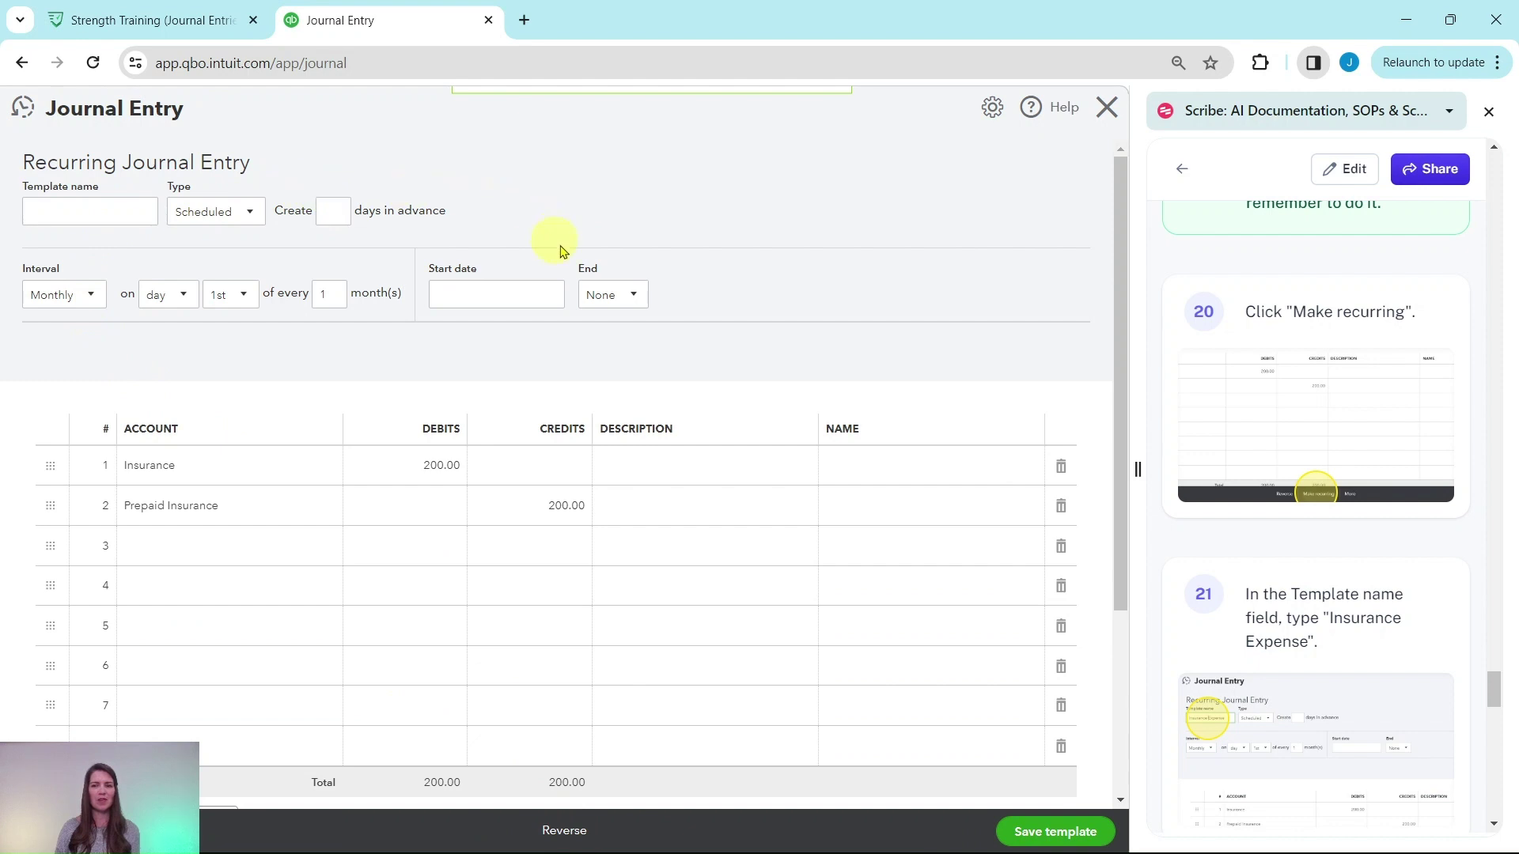
pyautogui.scroll(-4, 1191, 516)
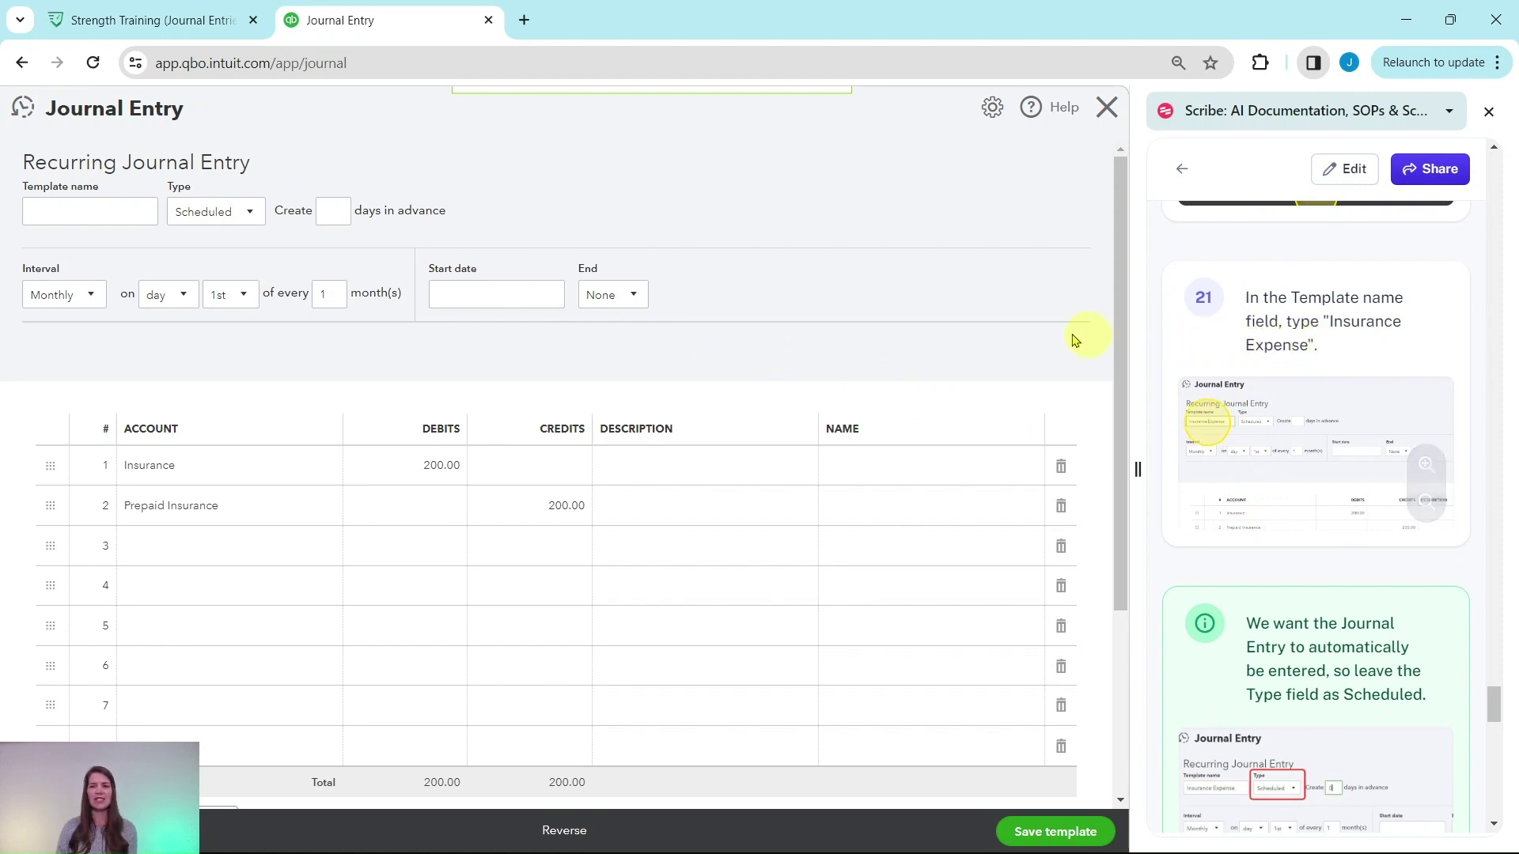
pyautogui.click(94, 215)
pyautogui.click(81, 217)
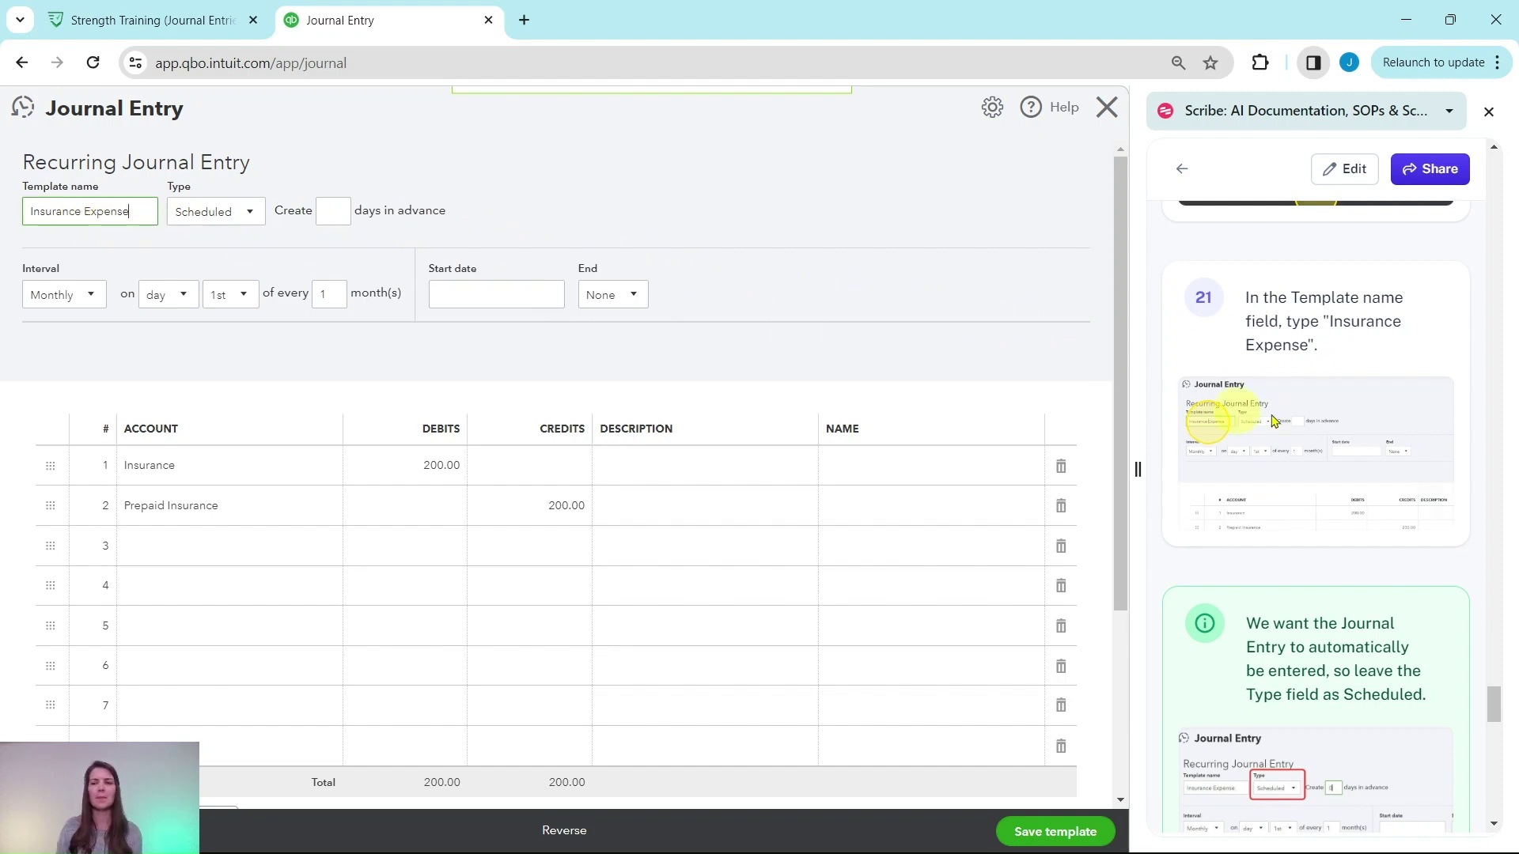
# Keep the recurring template's type as Scheduled and set it to create entries 0 days in advance
pyautogui.scroll(-3, 1389, 424)
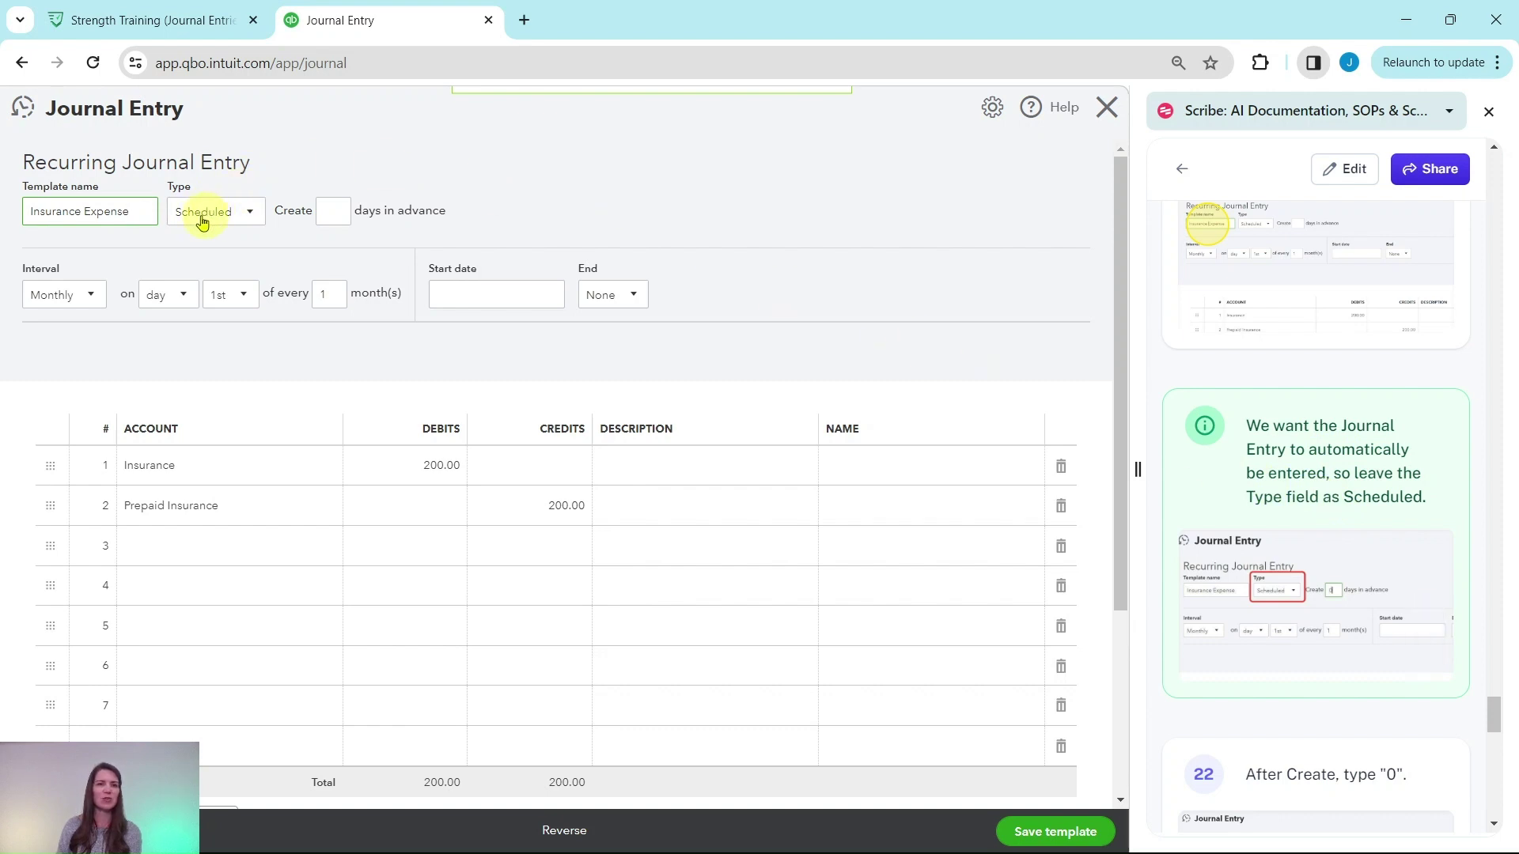
pyautogui.click(342, 214)
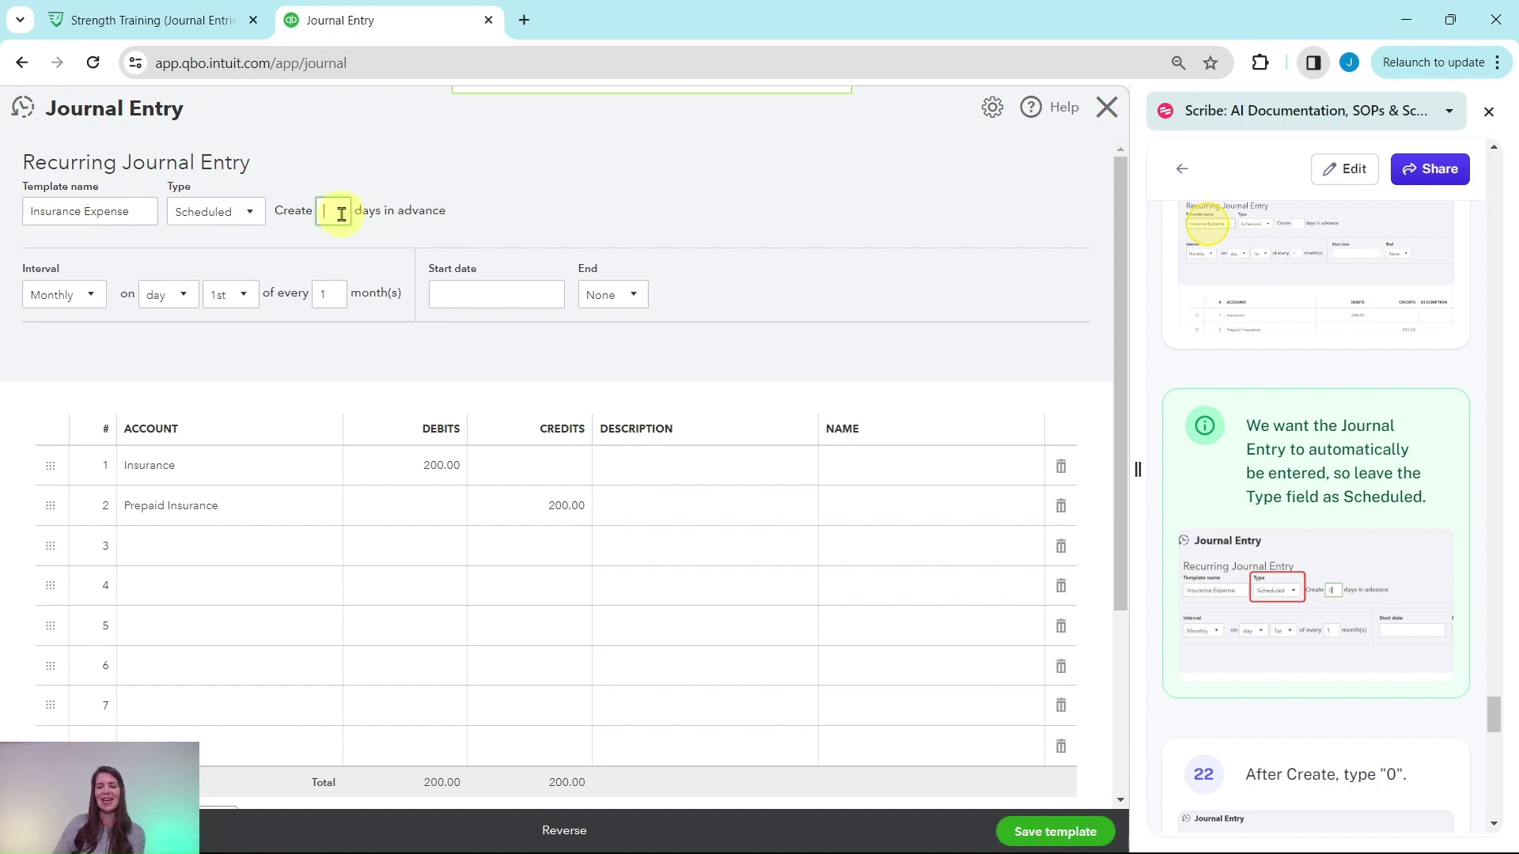
pyautogui.write('0')
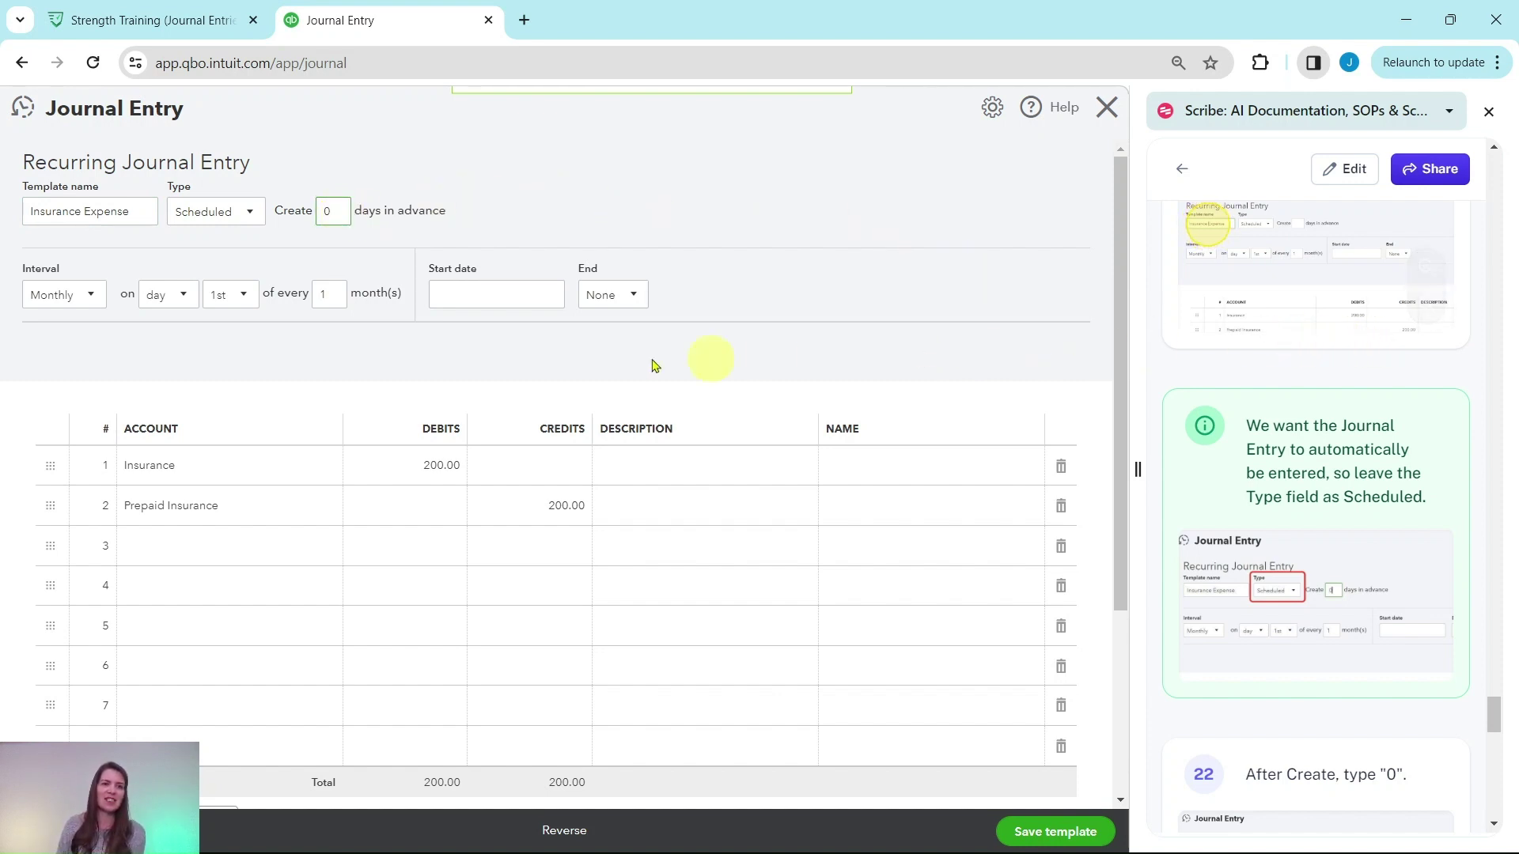
# Set the monthly recurrence to end after 11 occurrences, leaving the start date blank, and save the template
pyautogui.scroll(-10, 1319, 440)
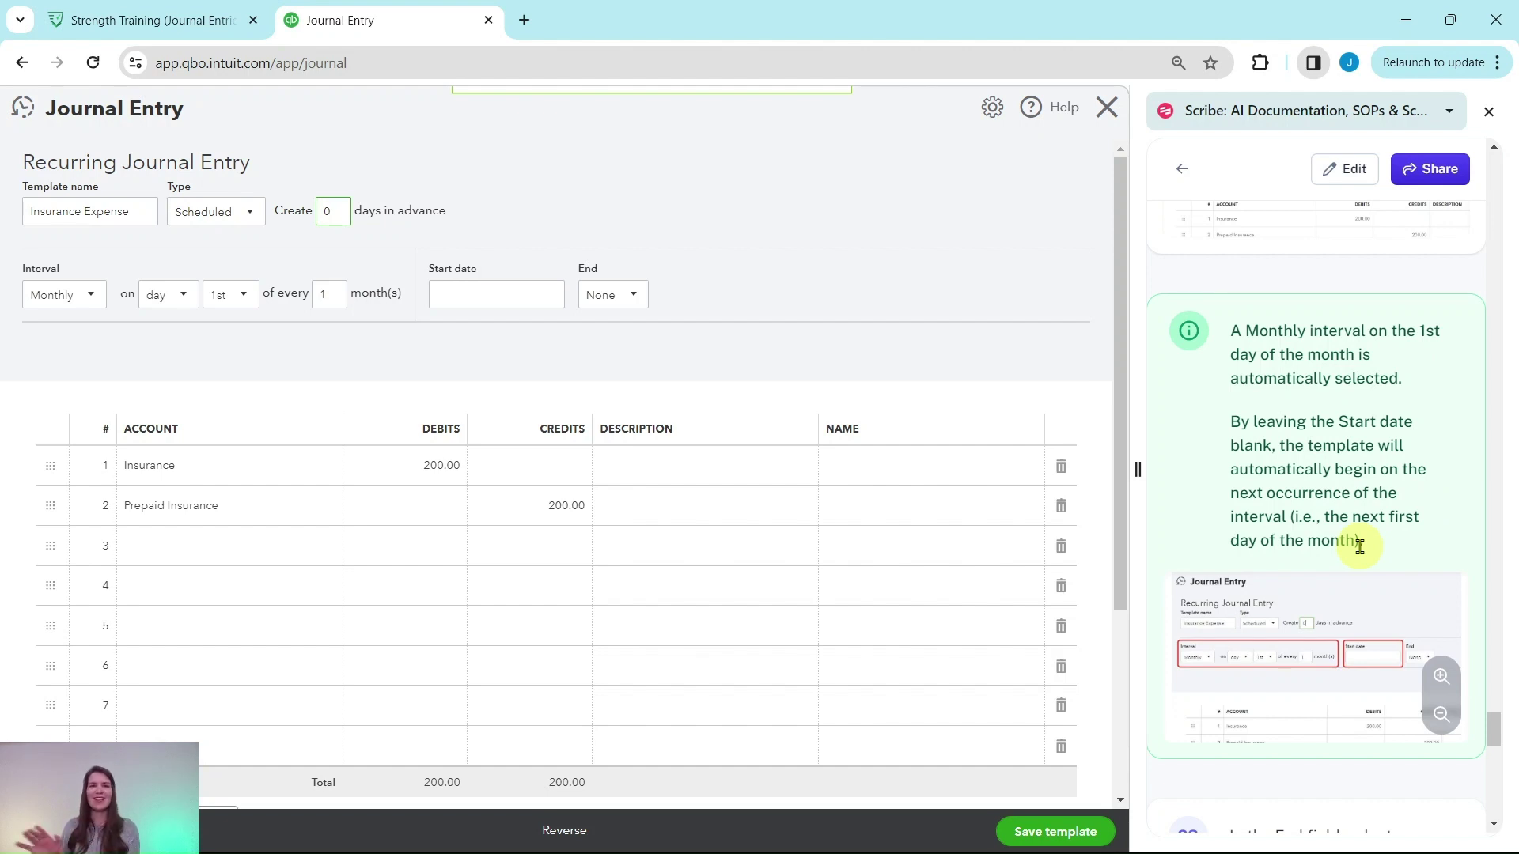
pyautogui.scroll(-8, 1359, 545)
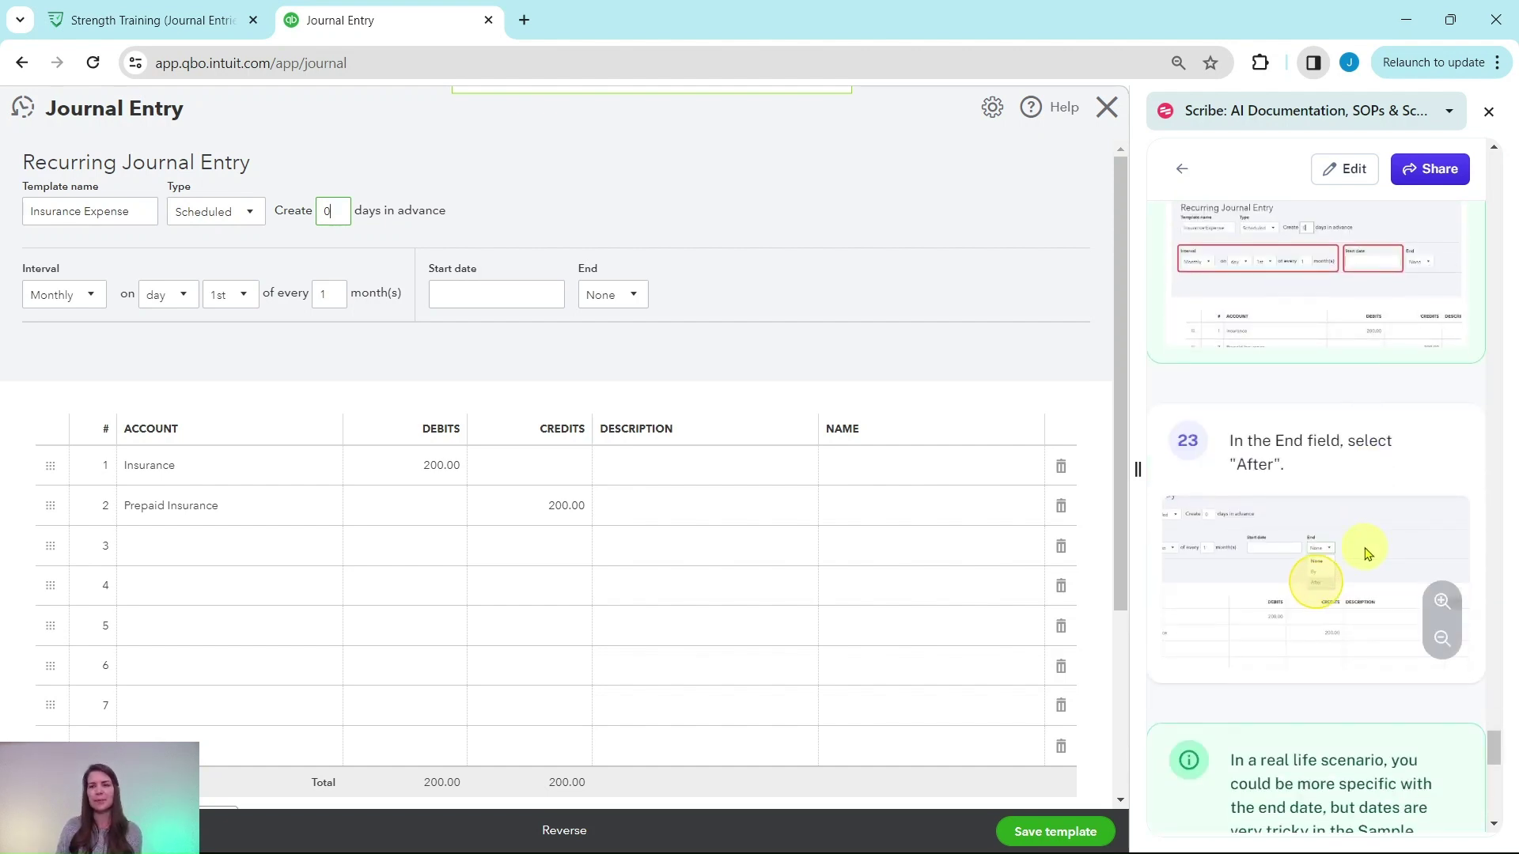
pyautogui.scroll(-1, 1369, 548)
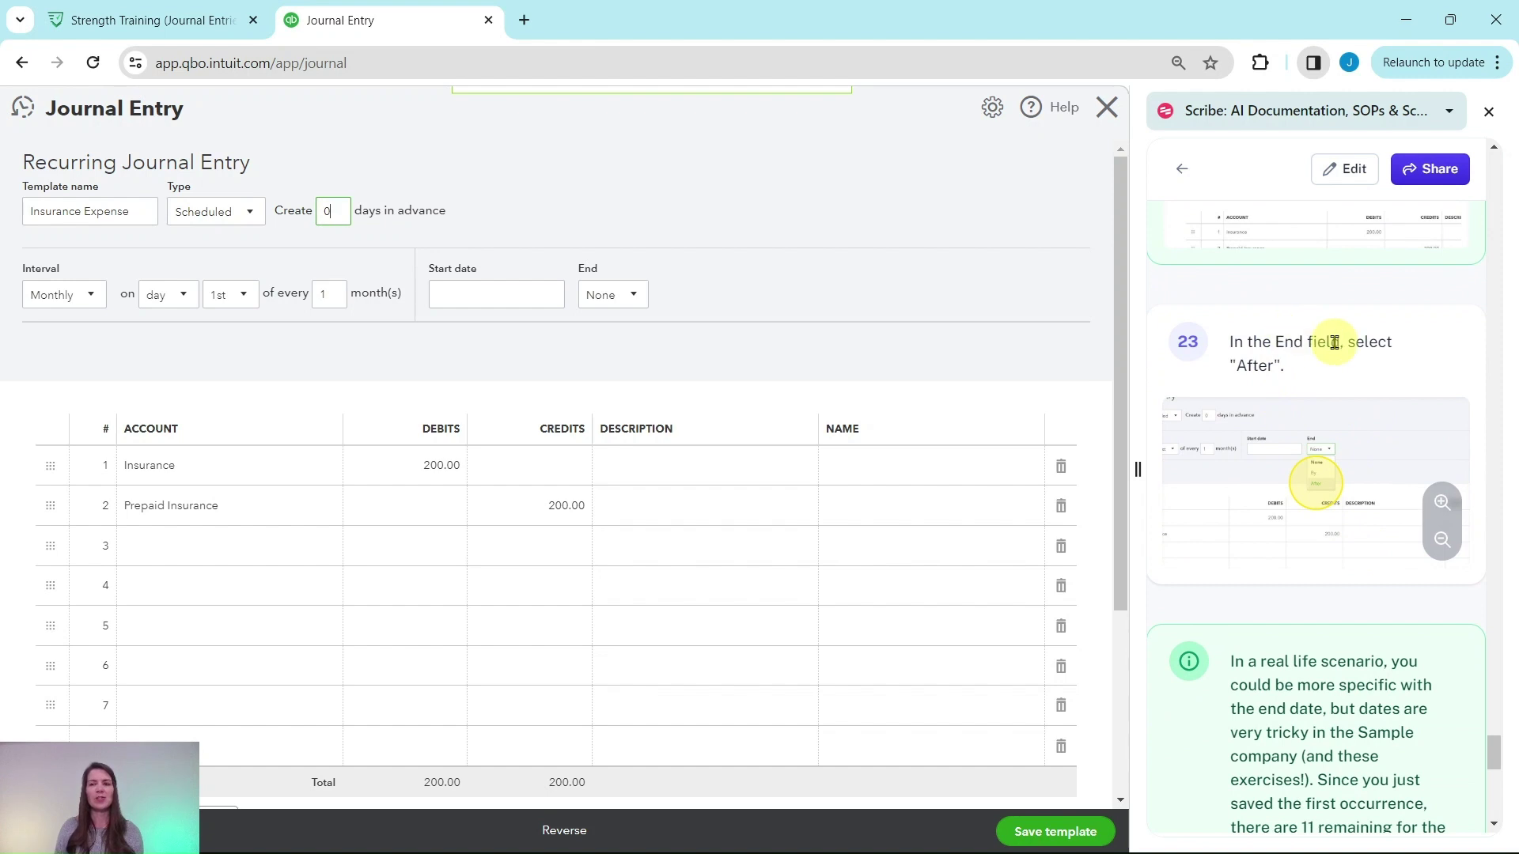
pyautogui.click(639, 306)
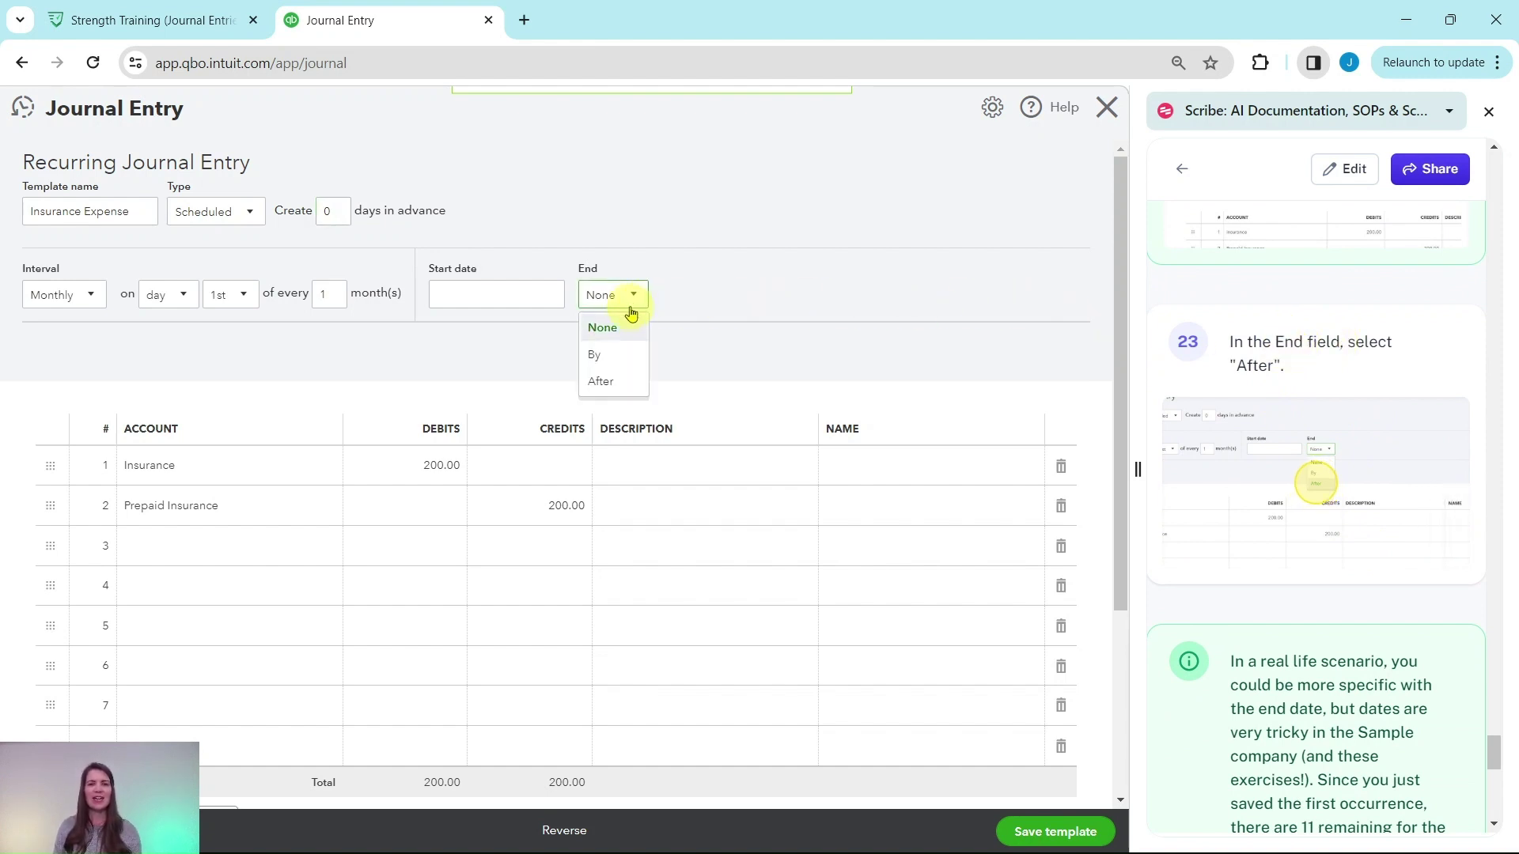
pyautogui.click(599, 383)
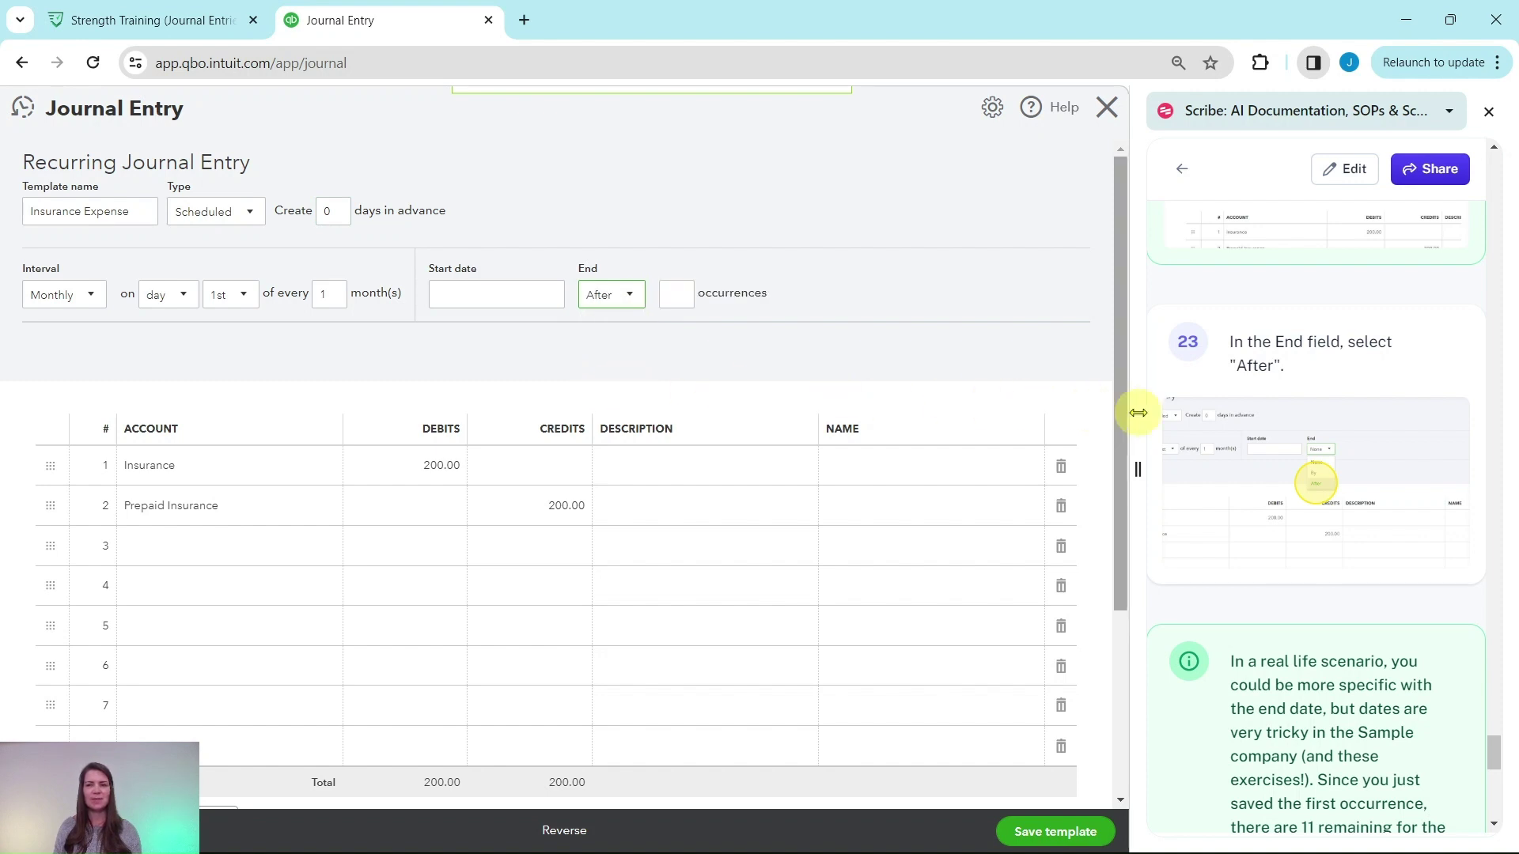
pyautogui.scroll(-5, 1266, 474)
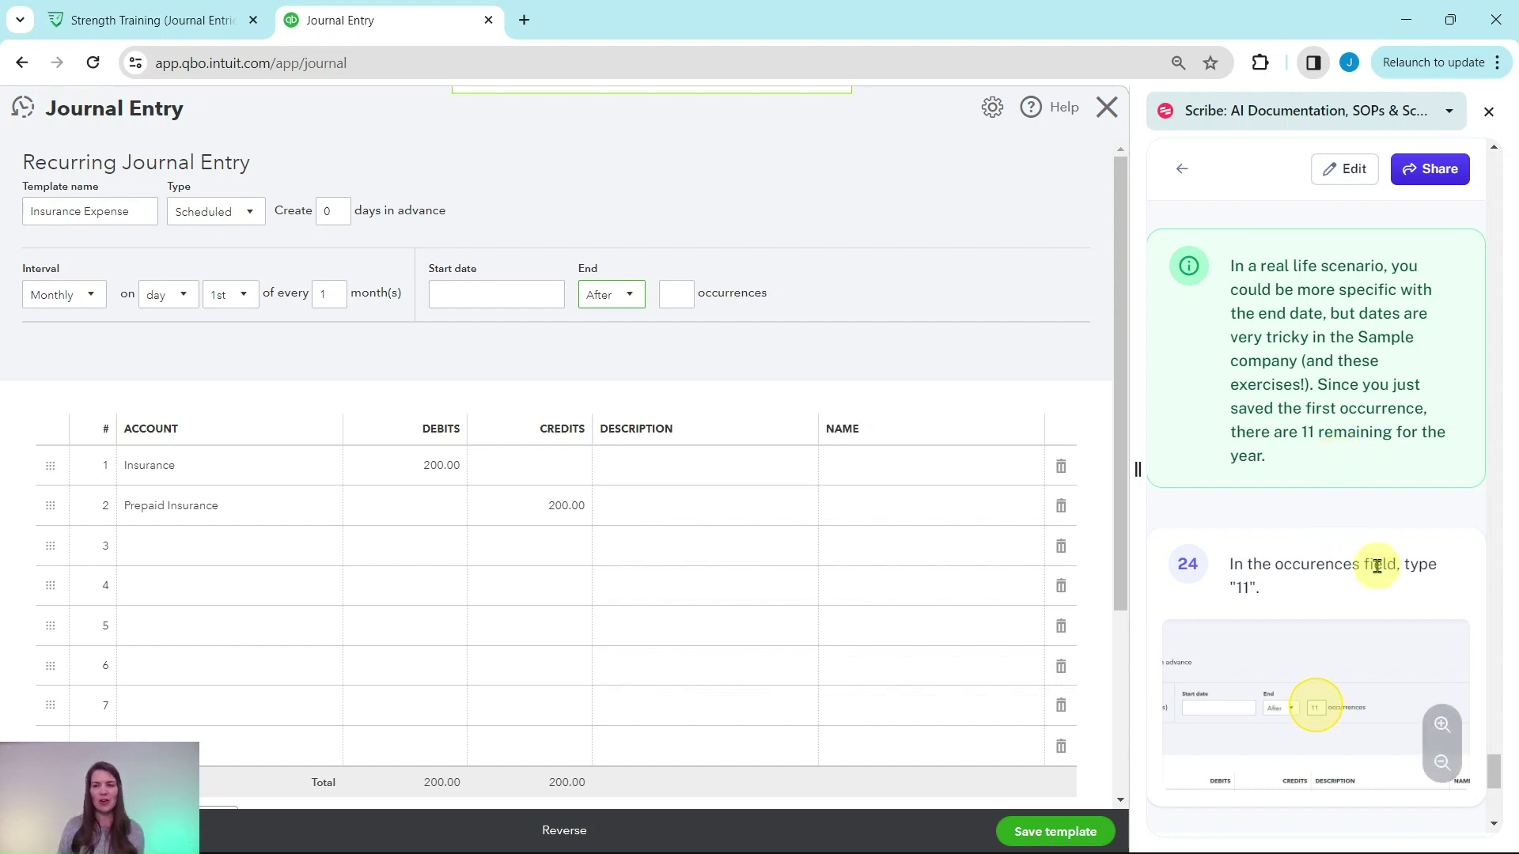
pyautogui.click(675, 293)
pyautogui.write('11')
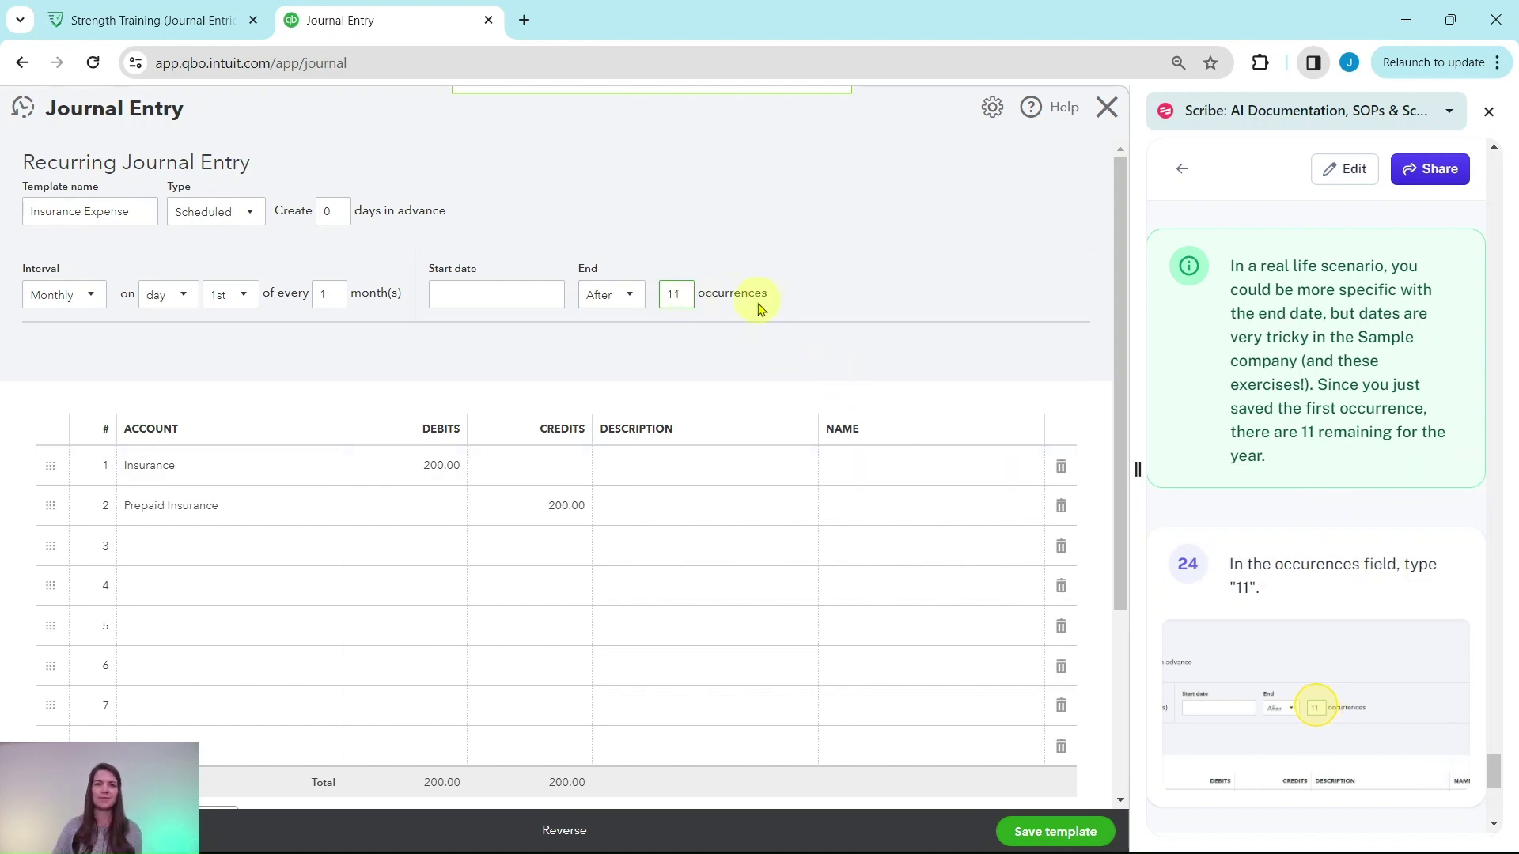
pyautogui.scroll(-6, 1301, 423)
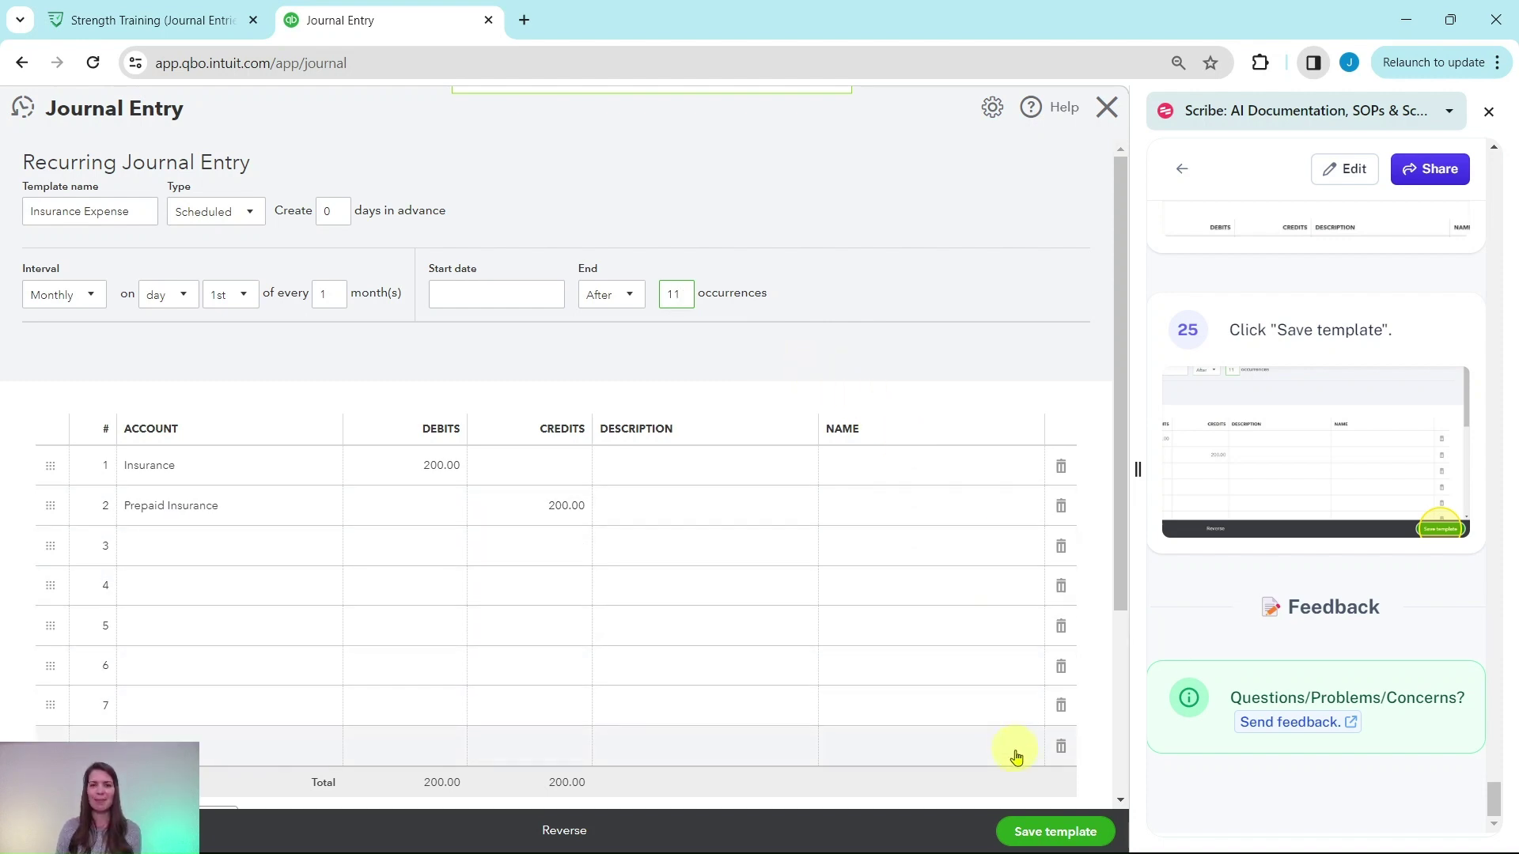
pyautogui.click(1043, 835)
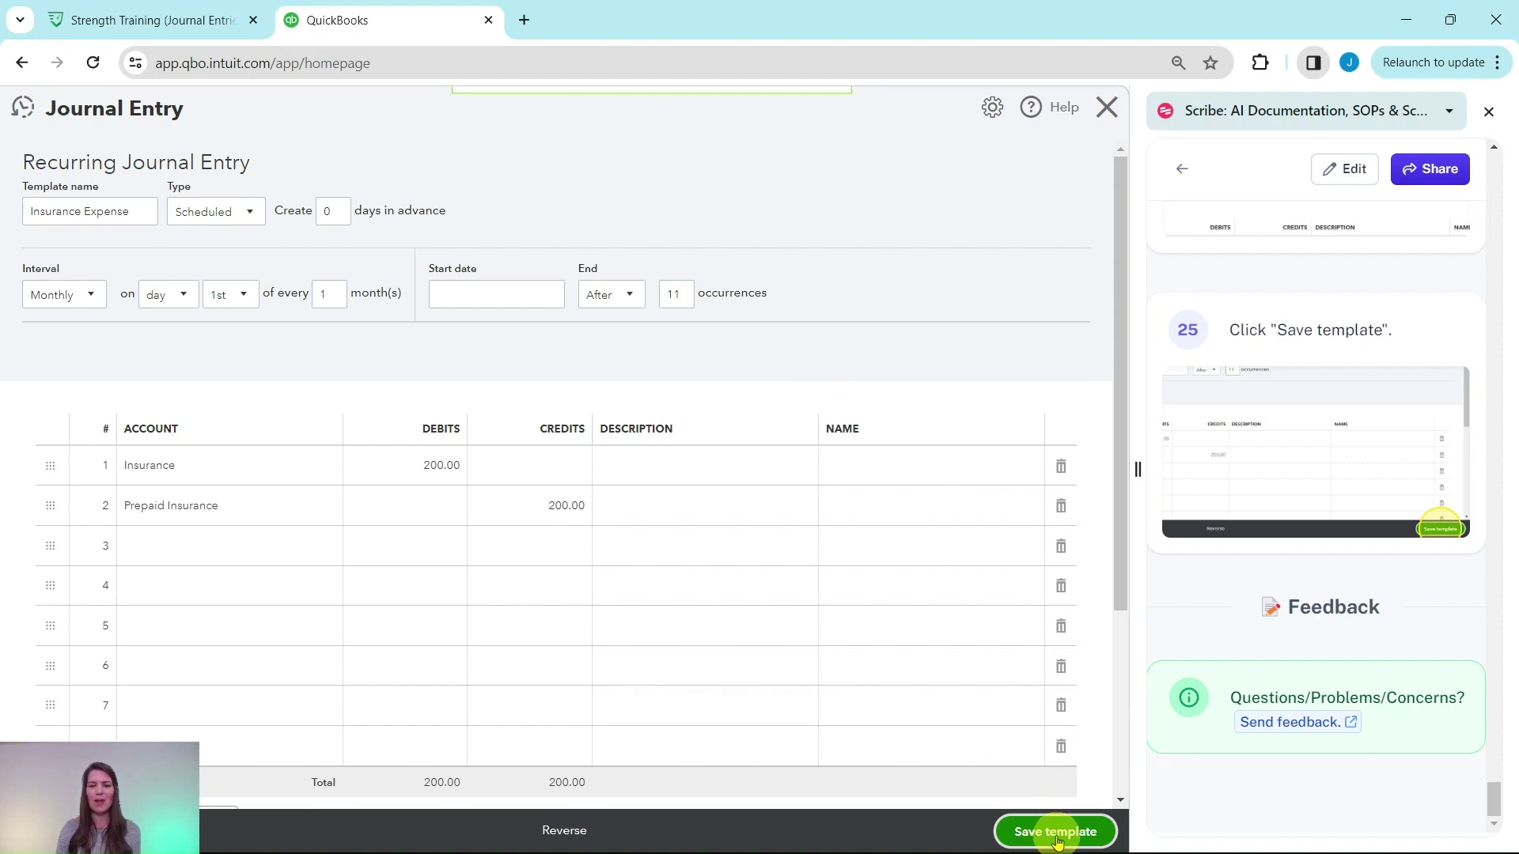